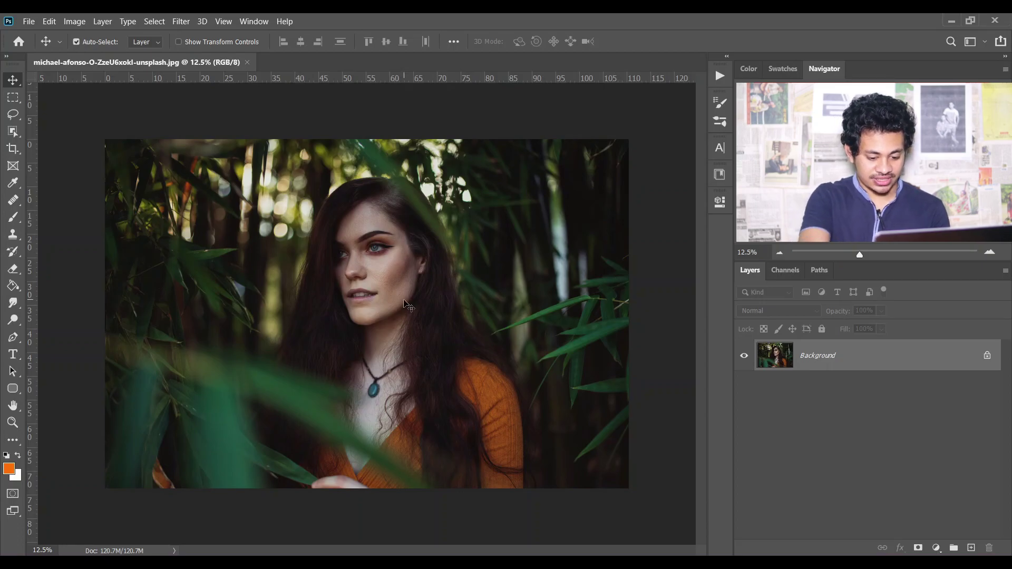
Step: Duplicate the Background layer and convert the copy, Layer 1, to a Smart Object
key(ctrl+plus)
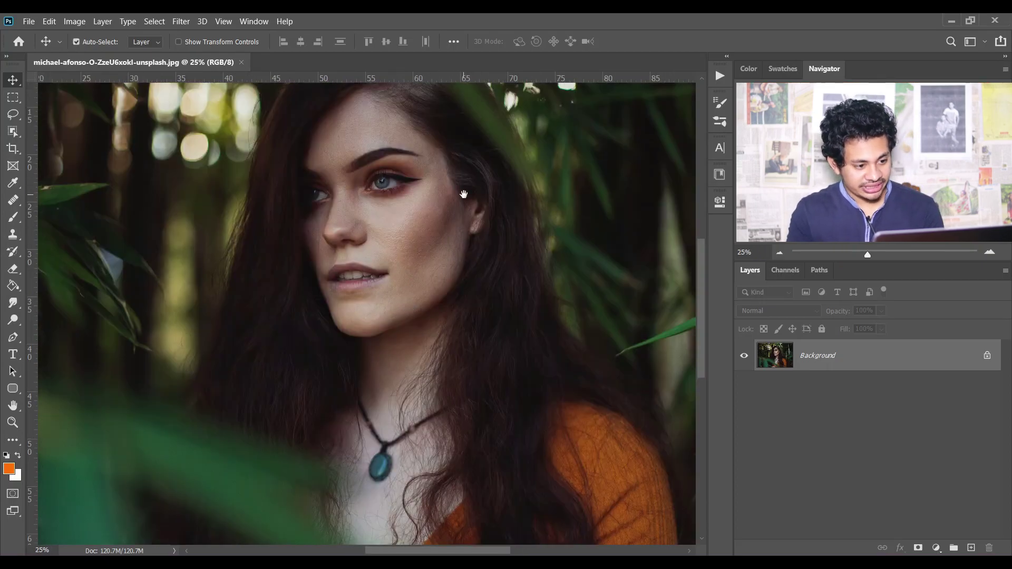
drag(464, 194, 447, 241)
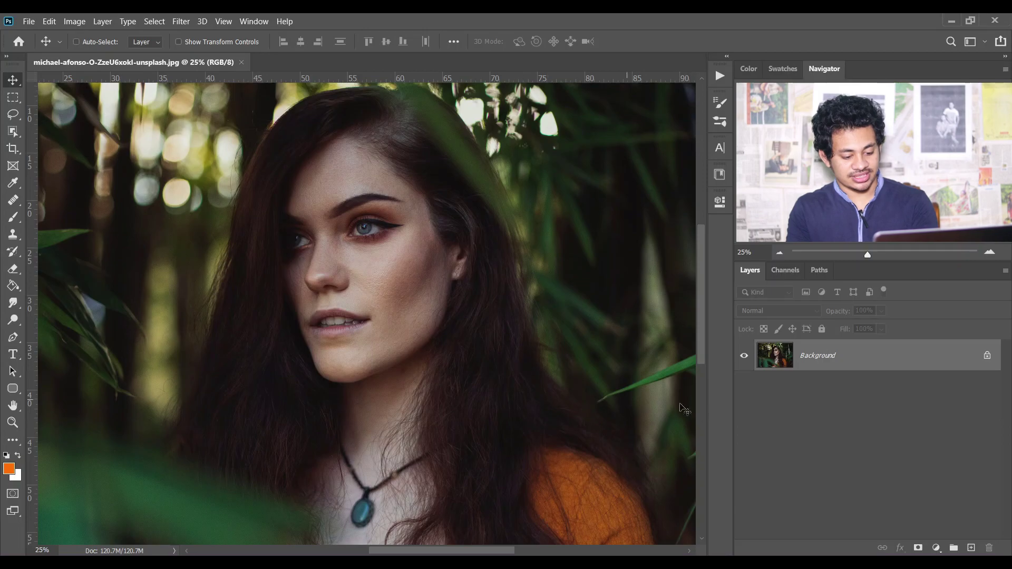
key(ctrl+j)
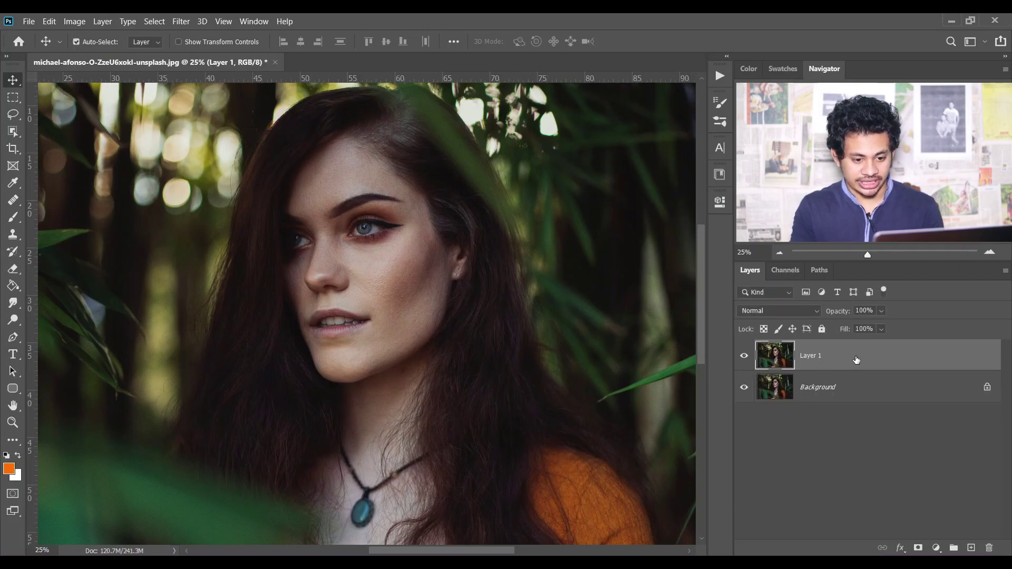
right_click(856, 359)
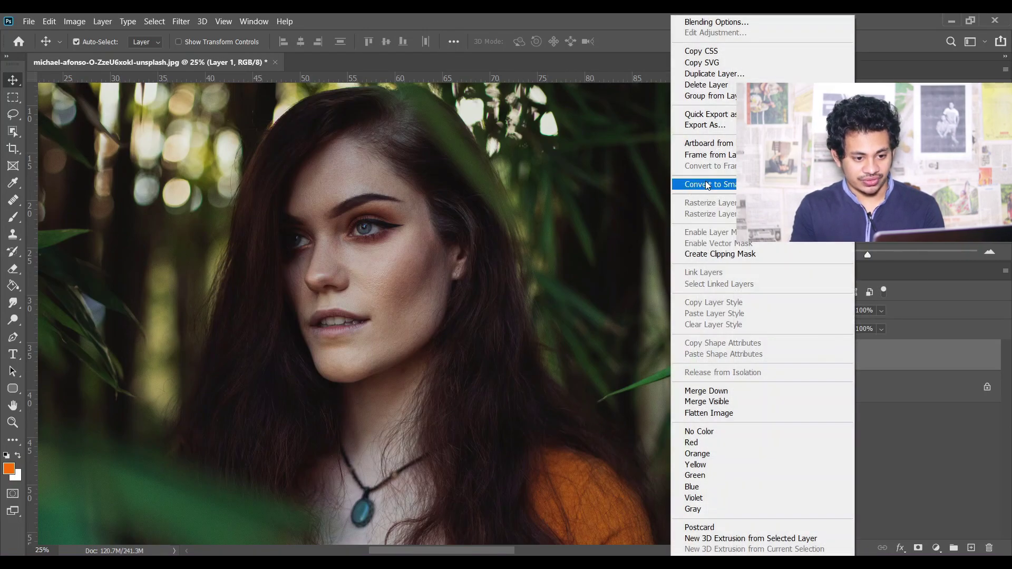
click(708, 185)
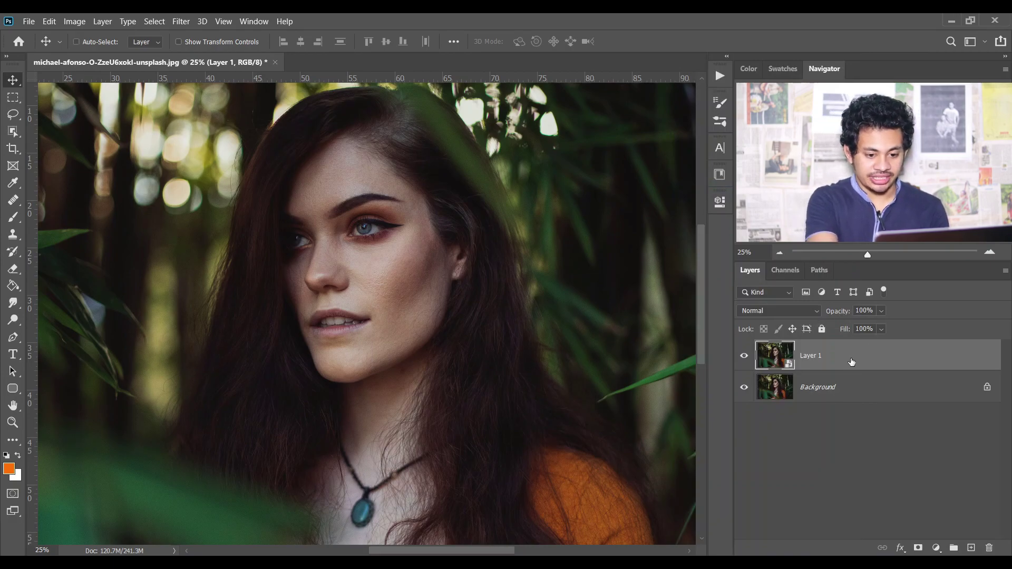
Step: Invert Layer 1 and set its blend mode to Vivid Light
key(ctrl+i)
click(753, 312)
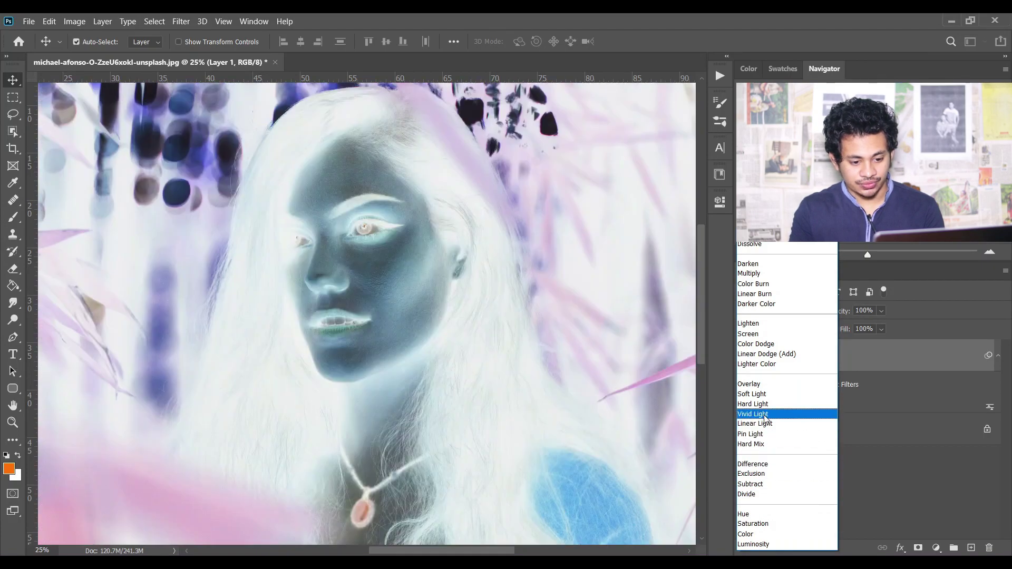
click(759, 414)
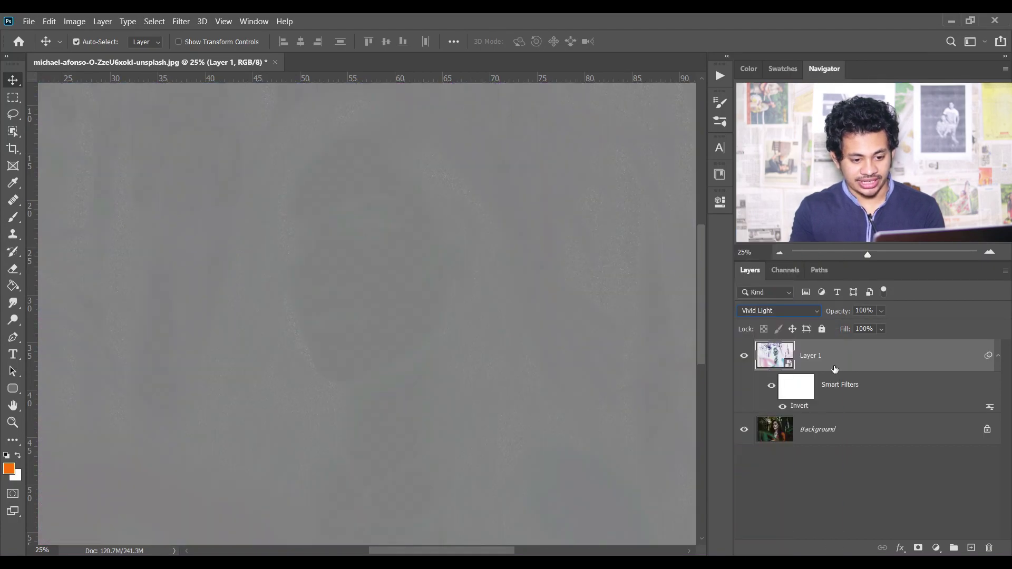
Step: Apply a High Pass smart filter to Layer 1 with a radius of 14 pixels, checking the preview on the face
click(178, 22)
mouse_move(240, 273)
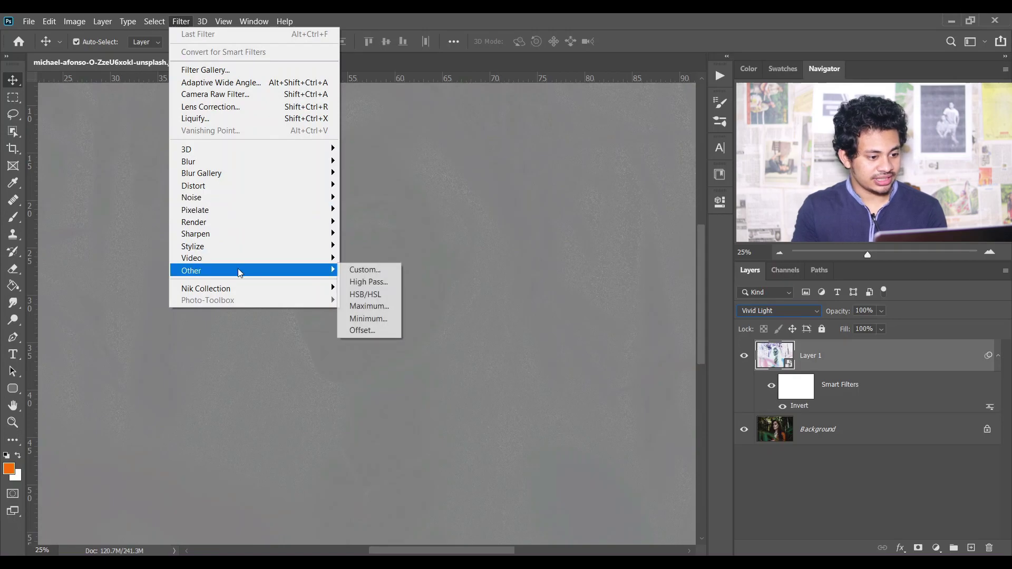
click(368, 282)
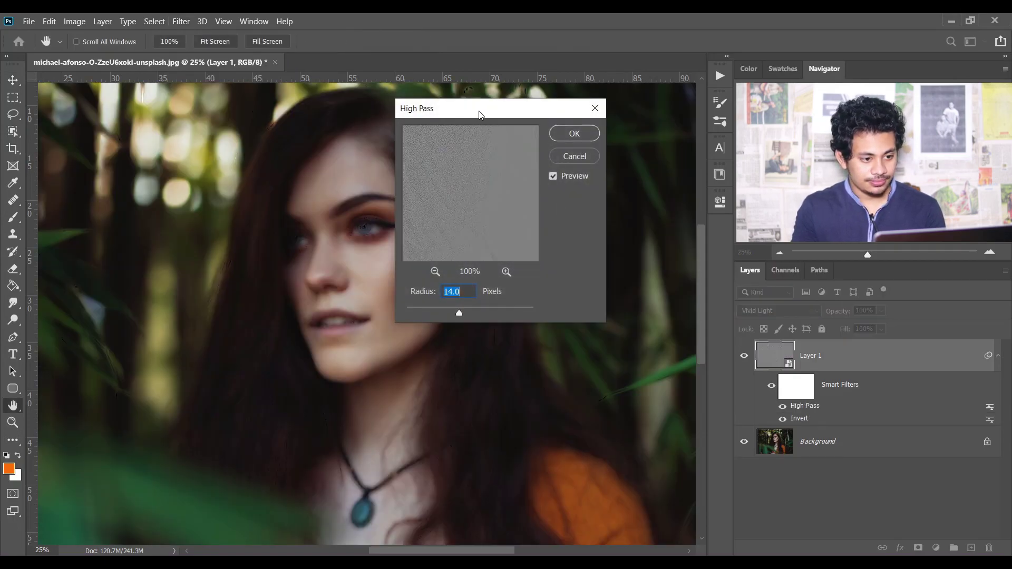
drag(479, 115, 594, 145)
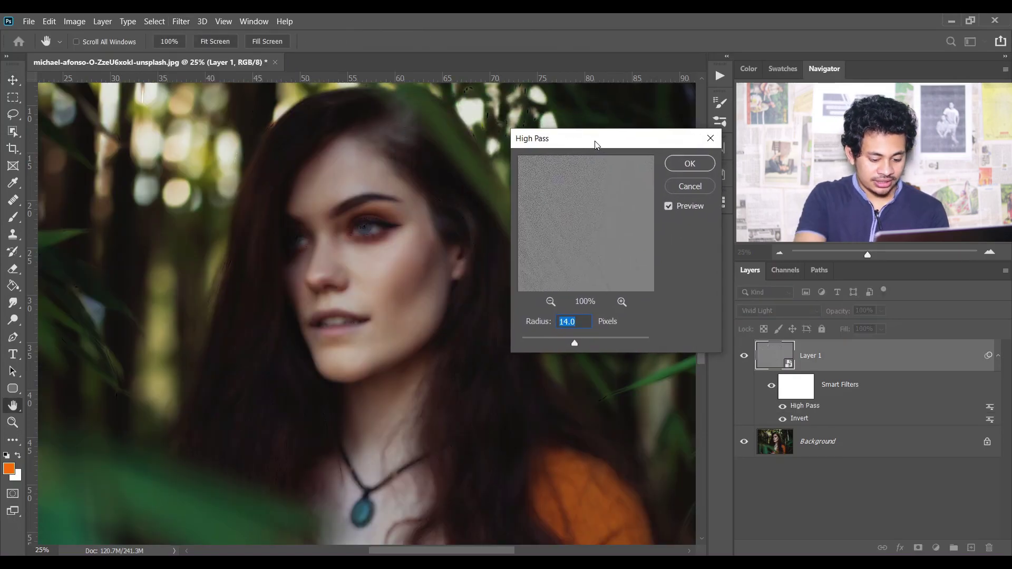
key(ctrl+plus)
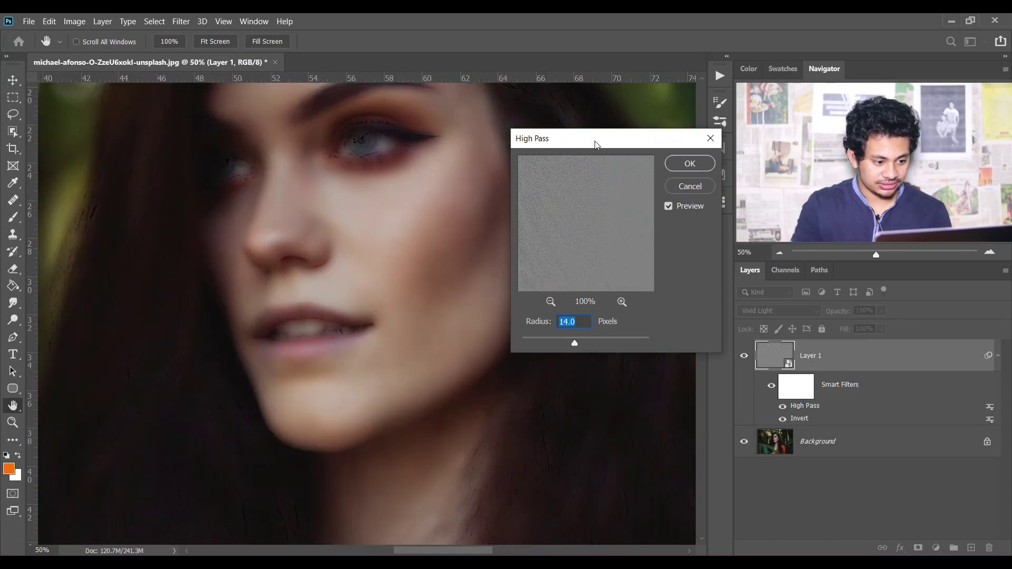
drag(425, 199, 389, 265)
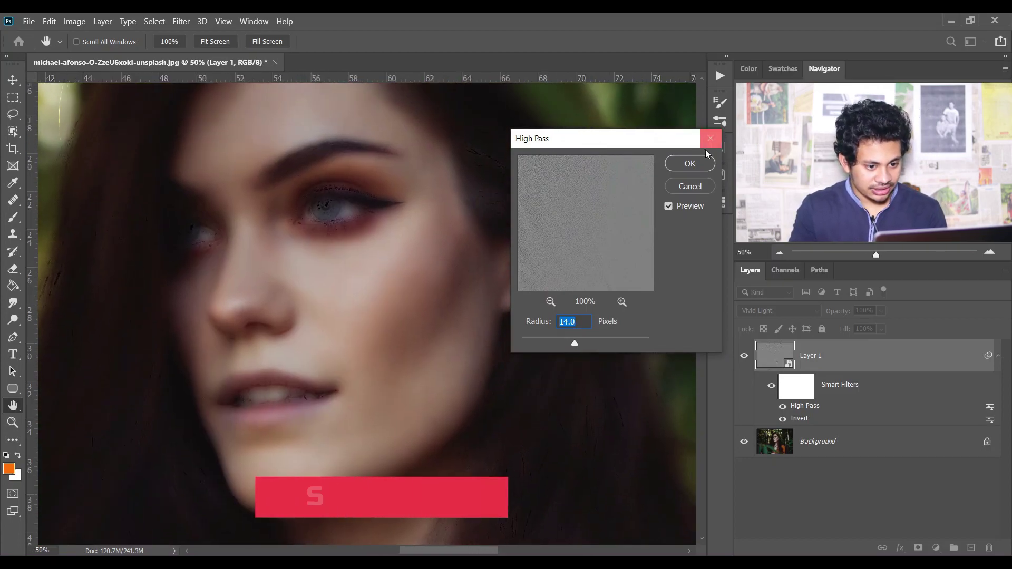
click(690, 207)
click(691, 207)
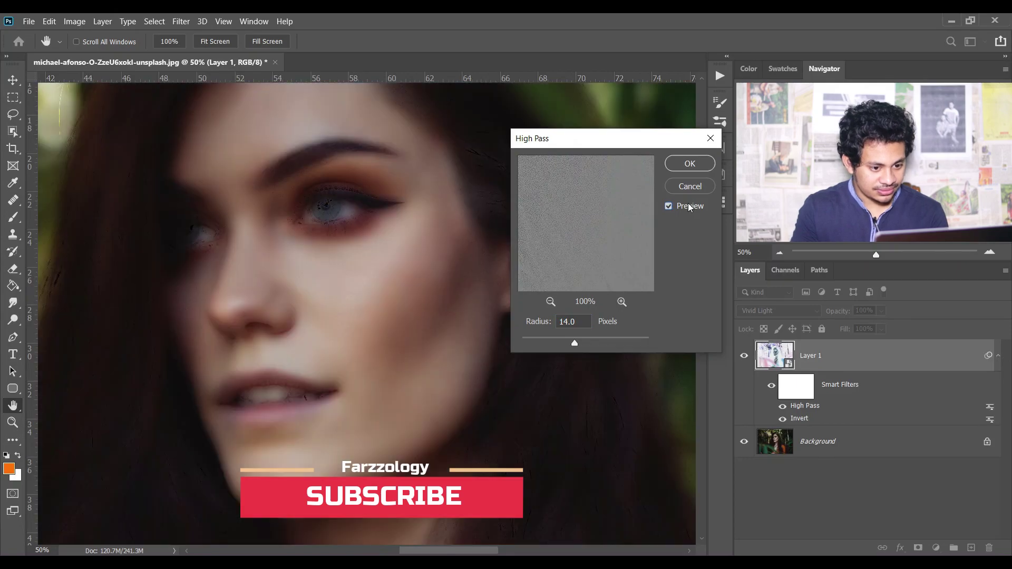
drag(575, 343, 587, 344)
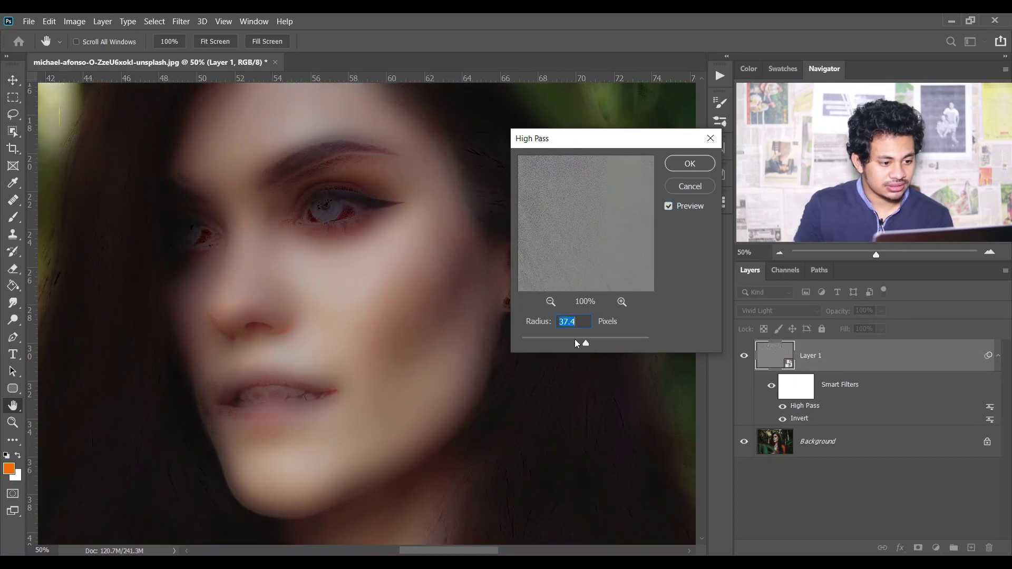
click(570, 343)
text(14)
key(Tab)
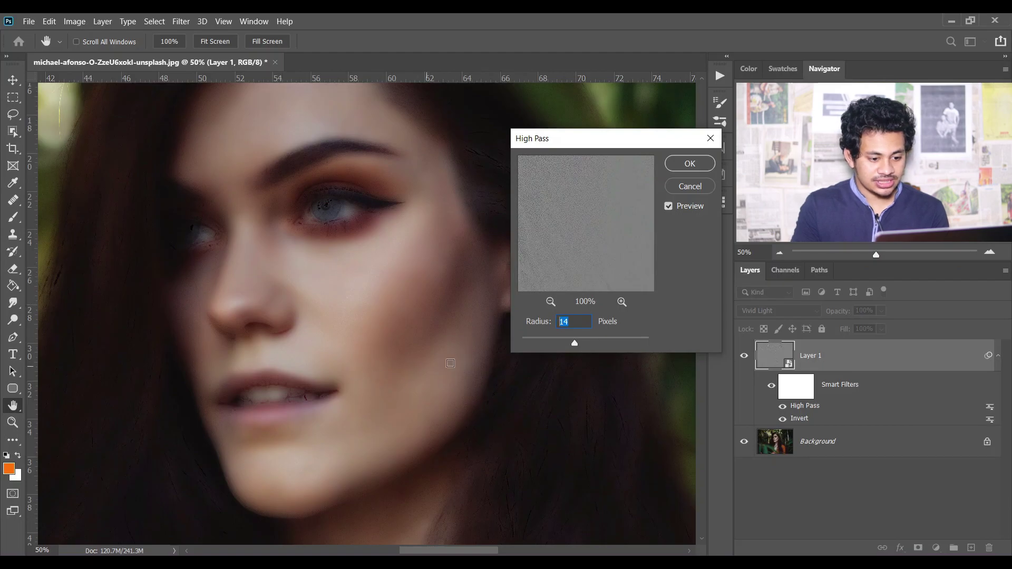
click(689, 176)
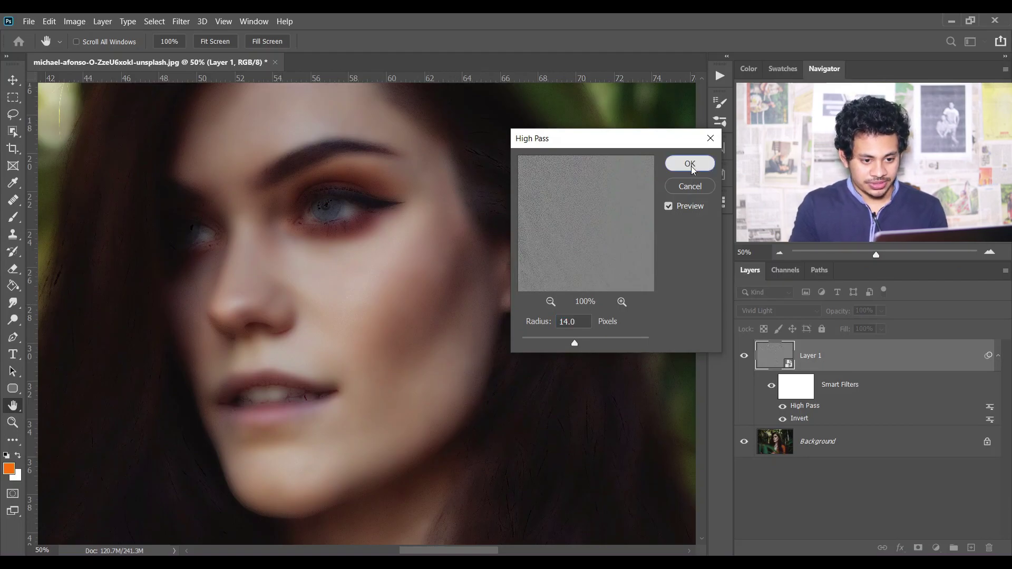
Step: Apply a Gaussian Blur smart filter to Layer 1 with a radius of 4.5 pixels
click(180, 22)
mouse_move(292, 166)
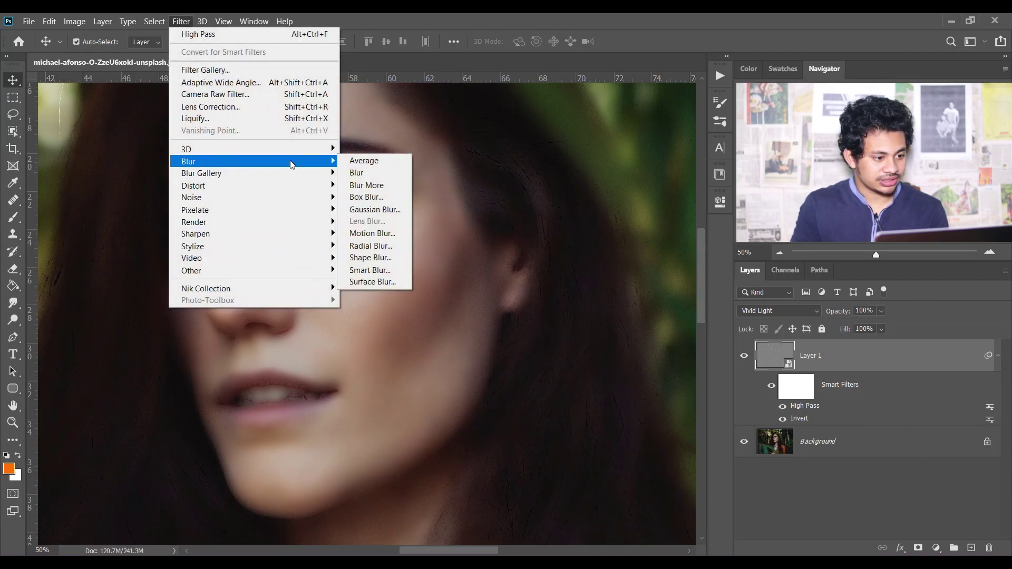
click(375, 210)
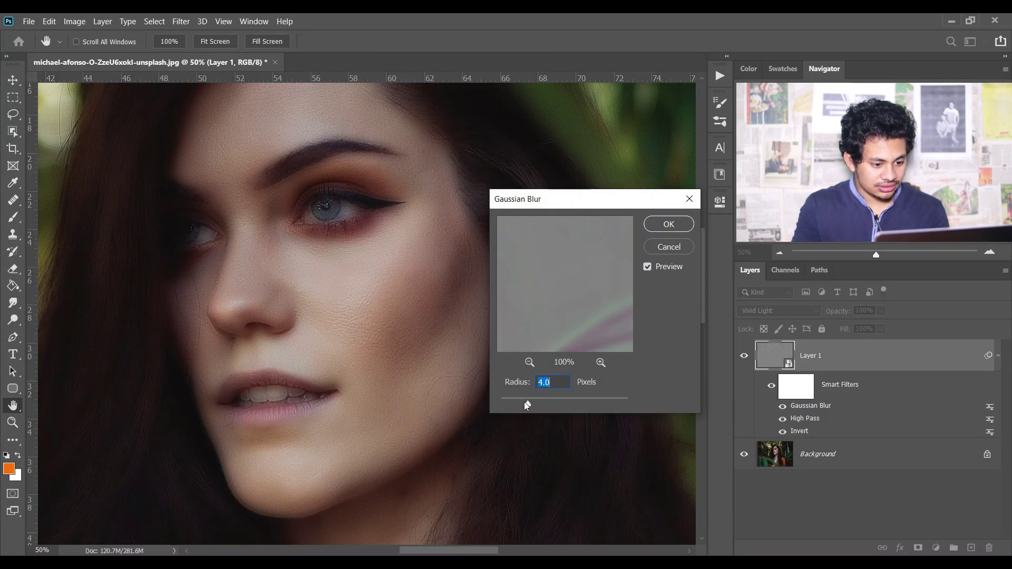
click(528, 405)
drag(530, 406, 533, 406)
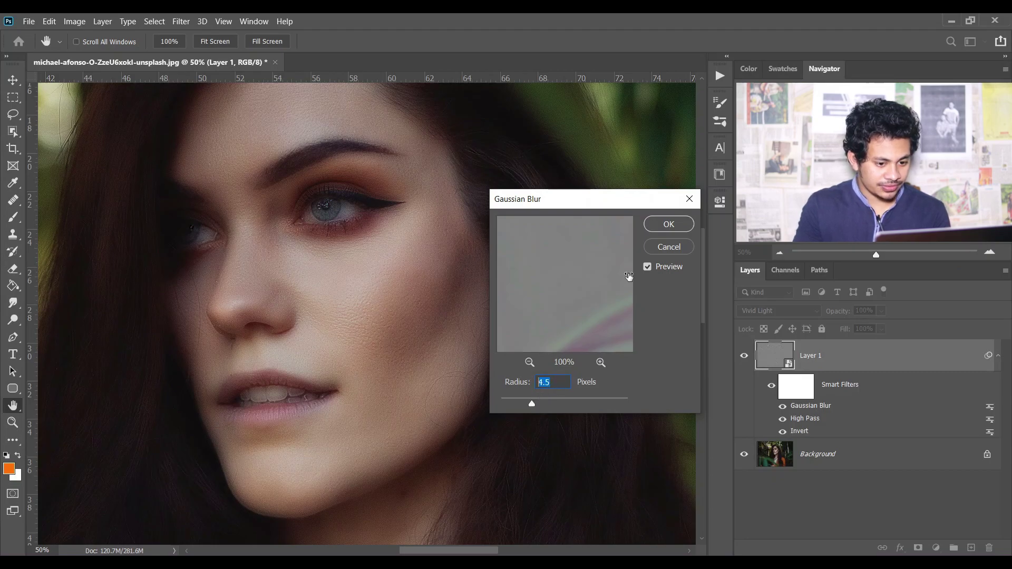
click(652, 269)
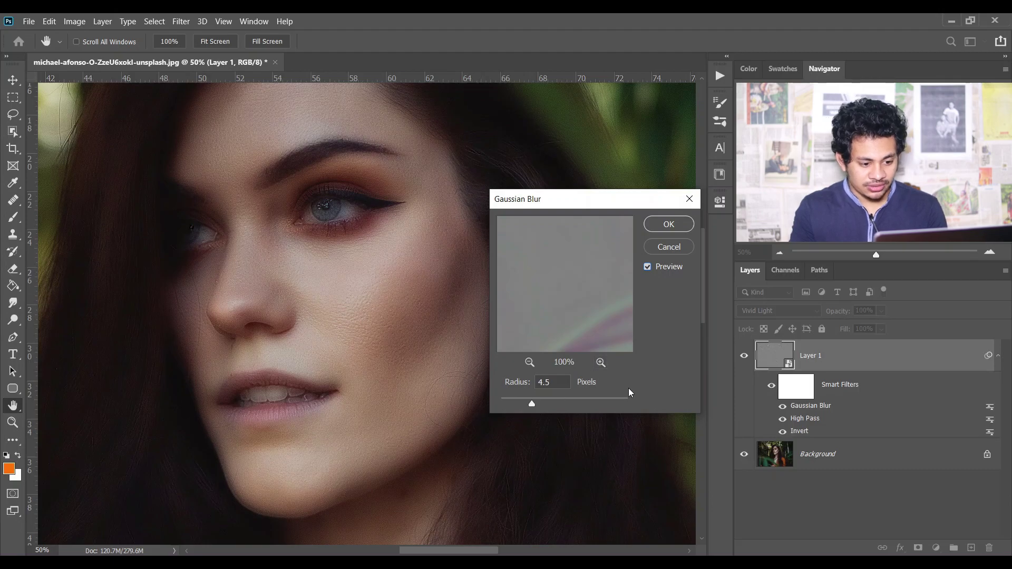
click(667, 226)
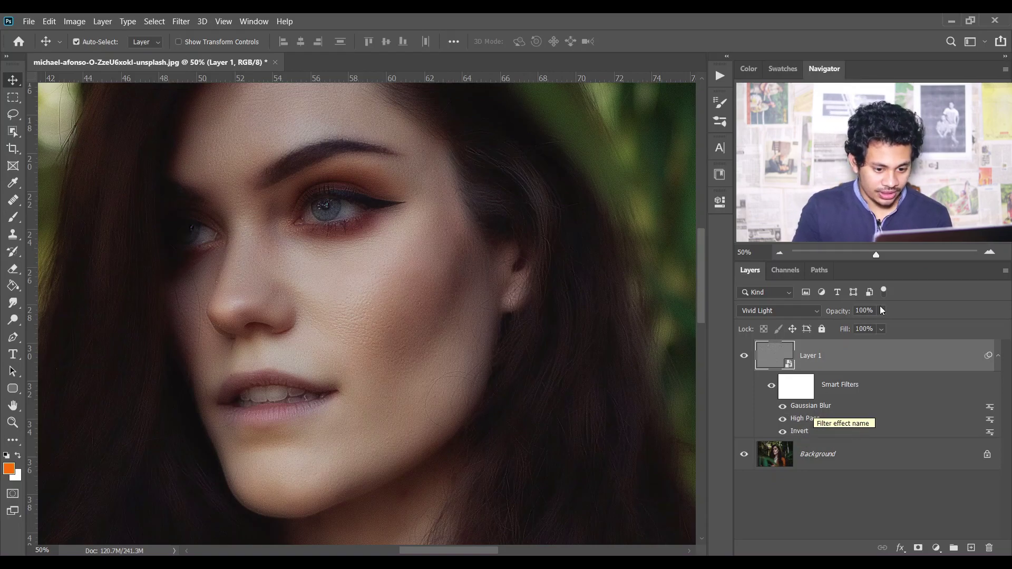
Step: Compare the portrait with Layer 1 hidden and shown, and examine the skin texture on the face up close
key(ctrl+0)
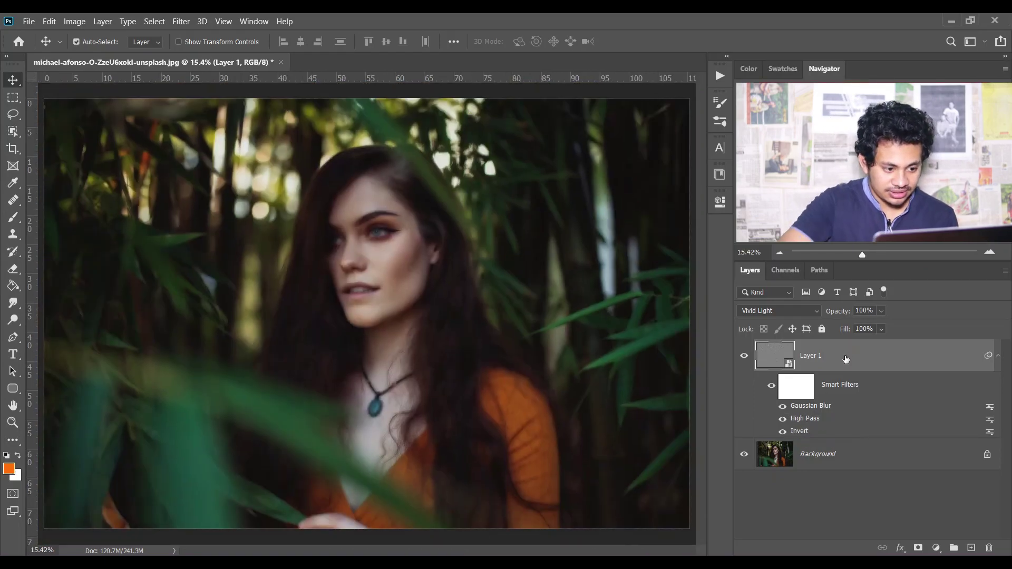
click(744, 358)
click(745, 359)
key(ctrl+plus)
key(ctrl+plus)
key(ctrl+plus)
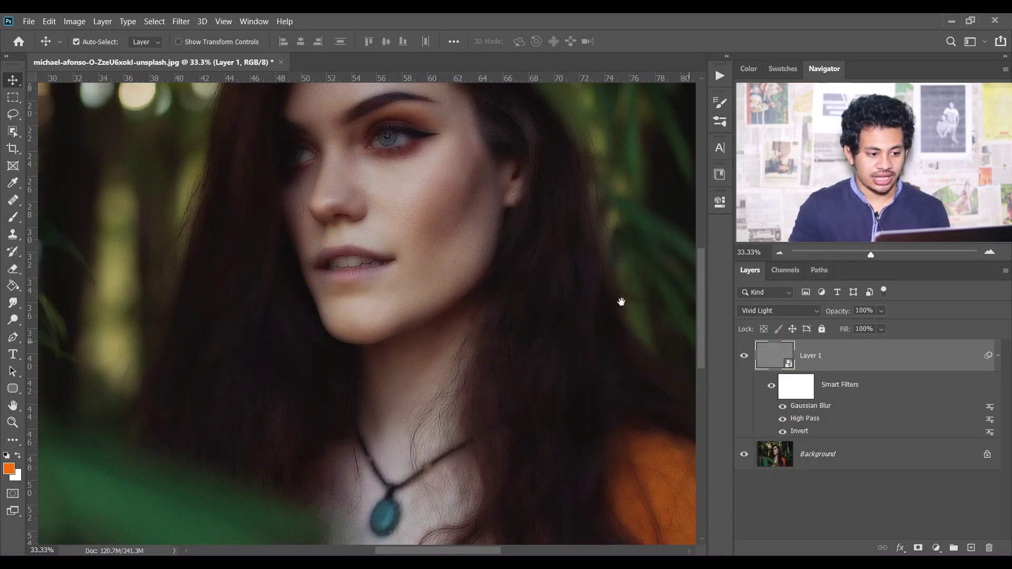
drag(583, 241, 551, 314)
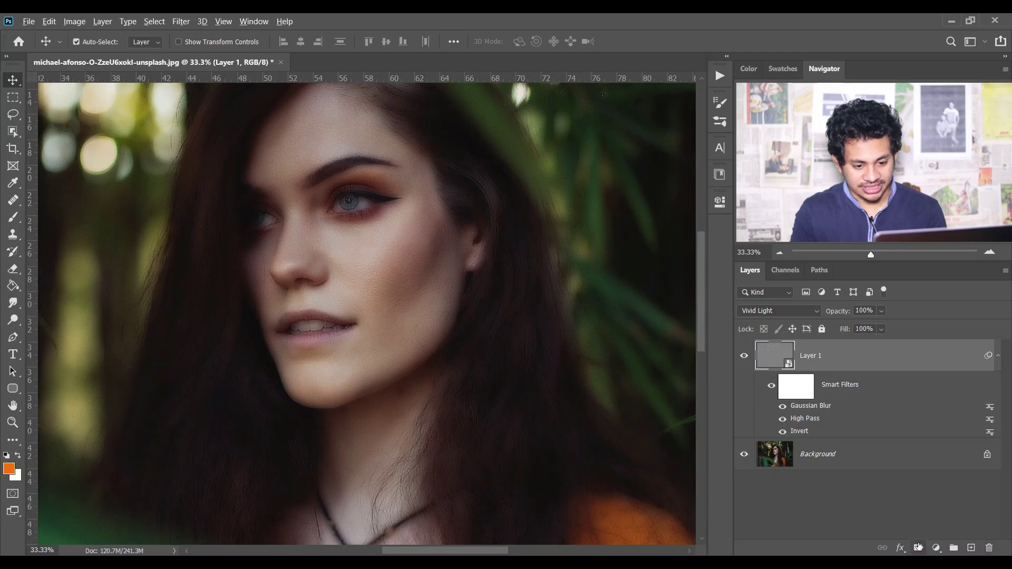
Step: Add a black layer mask to Layer 1 so that its smoothing effect is hidden
alt+click(918, 547)
key(ctrl+plus)
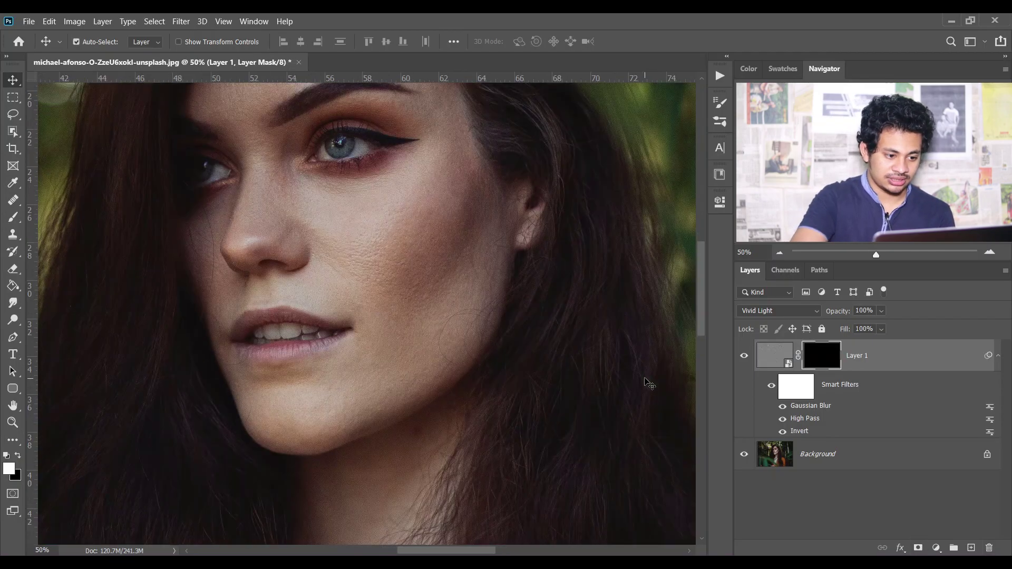
drag(506, 327, 515, 374)
Step: Paint white on Layer 1's mask over the nose, cheek and chin with a 125 px Soft Round brush at 0% hardness
click(13, 217)
click(95, 42)
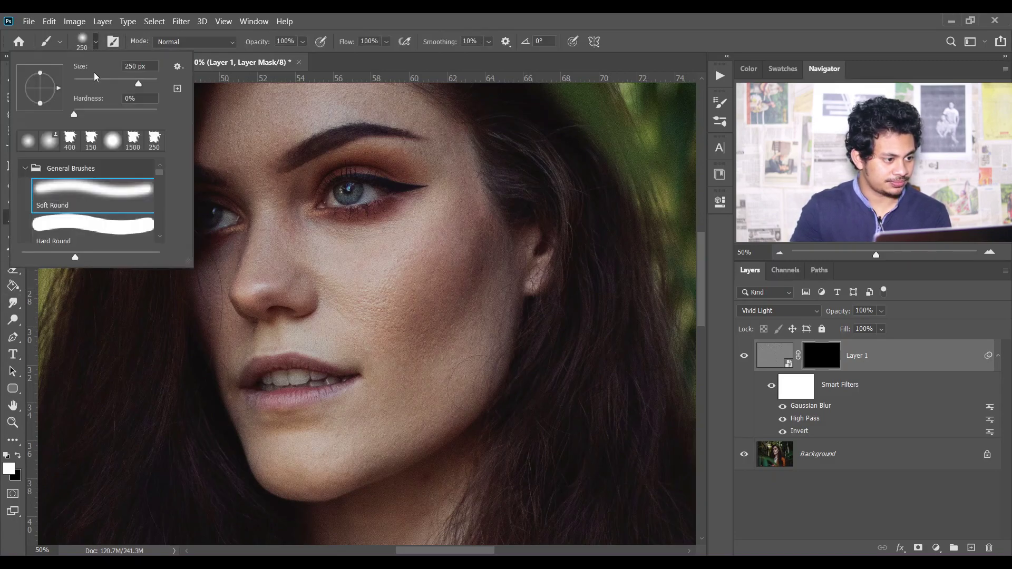
click(420, 25)
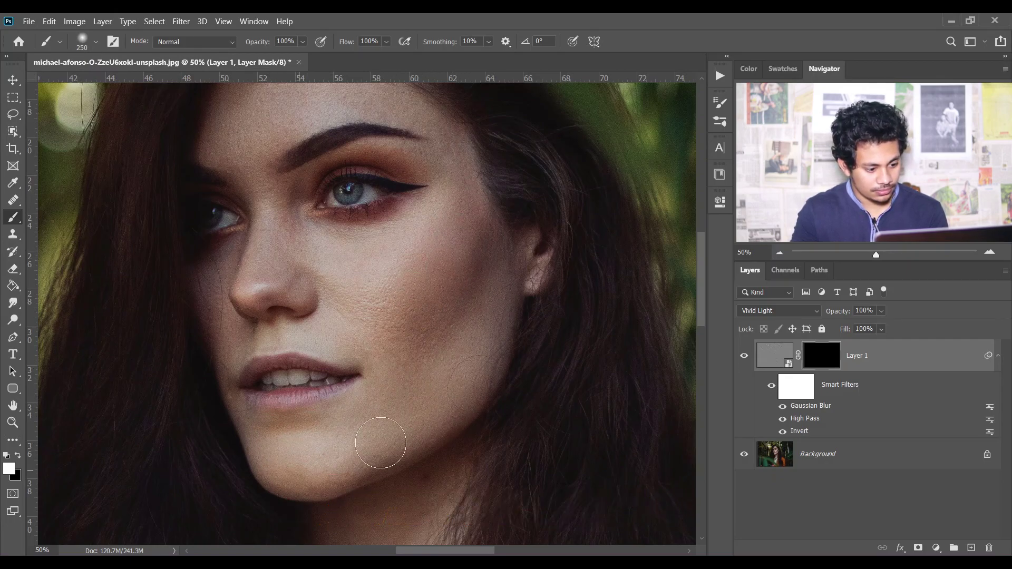
key(bracketleft)
key(bracketleft)
key(bracketleft)
key(bracketleft)
drag(264, 280, 299, 291)
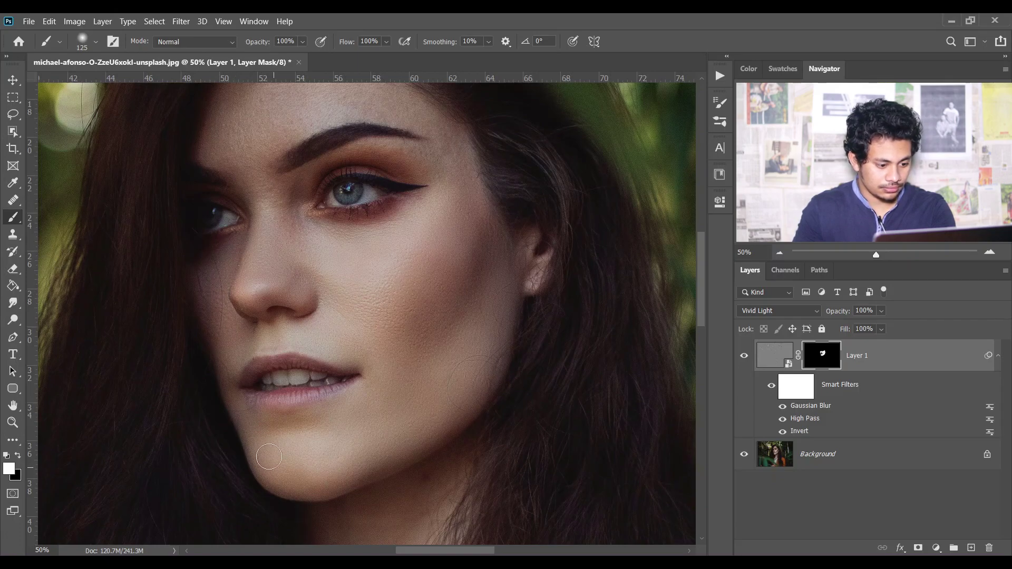
Step: Paint white on the mask over the forehead with a 175 px brush and around the eye and eyebrow with a smaller one
scroll(292, 217, up, 3)
key(bracketright)
key(bracketright)
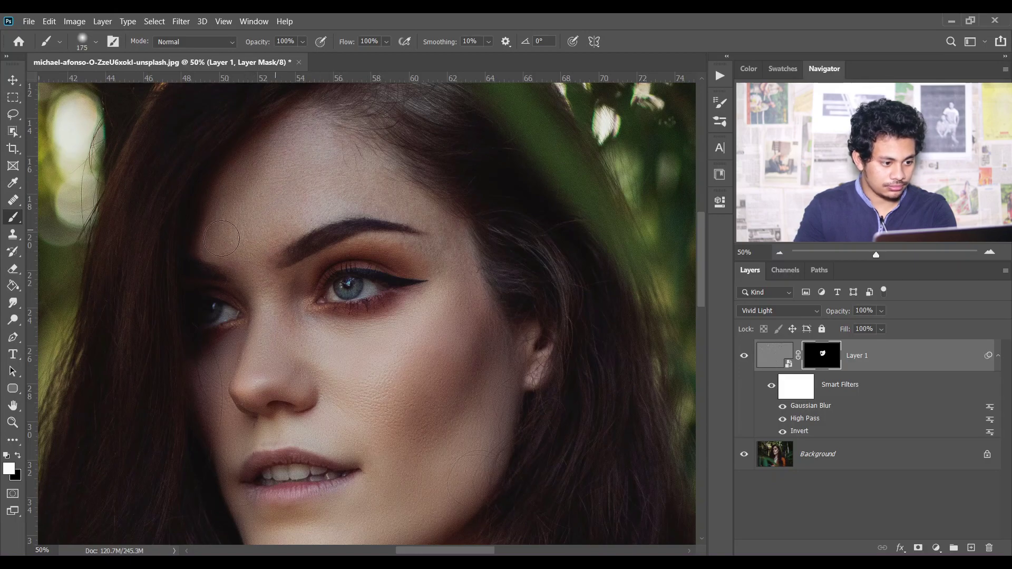
key(bracketleft)
key(bracketleft)
key(bracketleft)
key(bracketleft)
drag(320, 267, 383, 339)
Step: Enlarge the brush to 150 px and paint white on the mask over the shaded side of the cheek
key(bracketright)
key(bracketright)
key(bracketright)
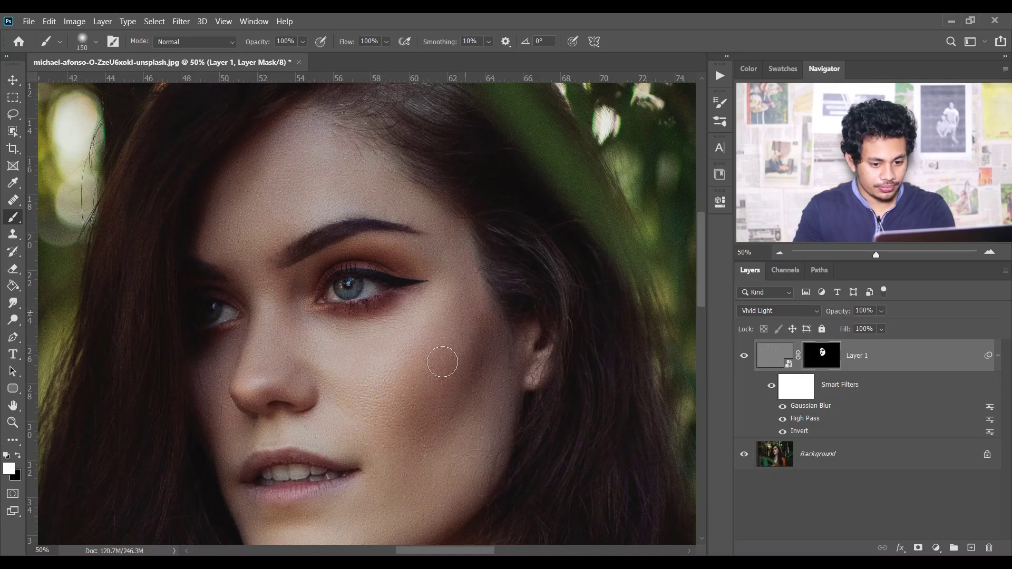
mouse_move(448, 390)
mouse_down()
mouse_move(445, 369)
mouse_move(460, 384)
mouse_up()
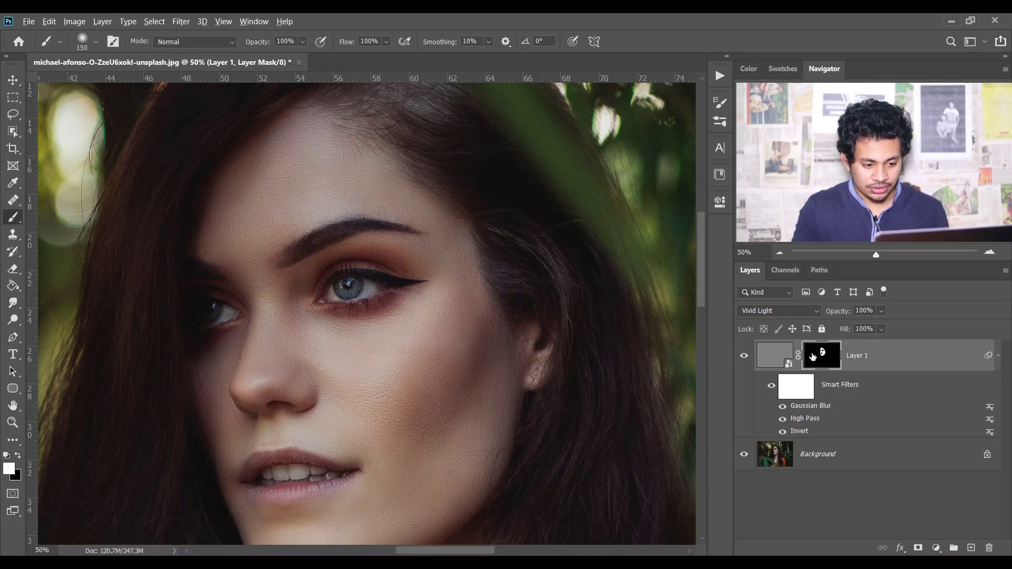
Step: Display Layer 1's mask on its own, paint the grey gaps on the cheek, nose and forehead white, and return to the image
alt+click(822, 356)
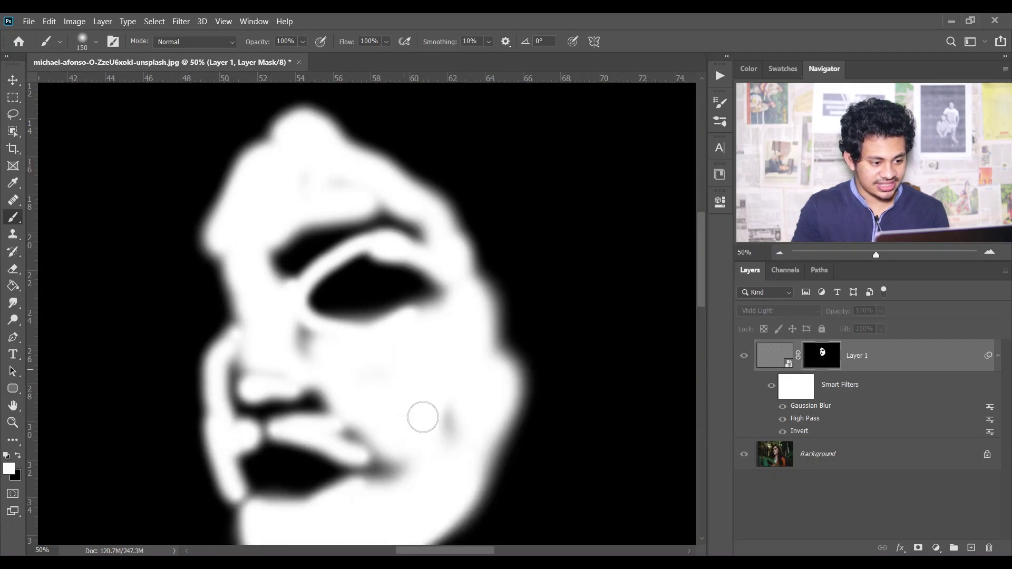
mouse_move(407, 389)
mouse_down()
mouse_move(441, 411)
mouse_move(445, 456)
mouse_up()
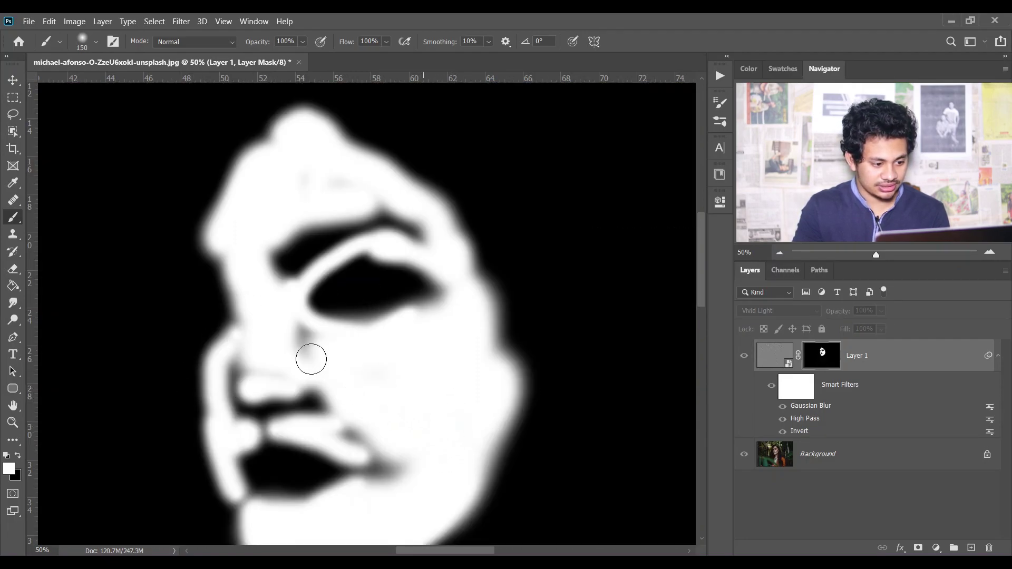
mouse_move(297, 344)
mouse_down()
mouse_move(307, 334)
mouse_move(294, 325)
mouse_up()
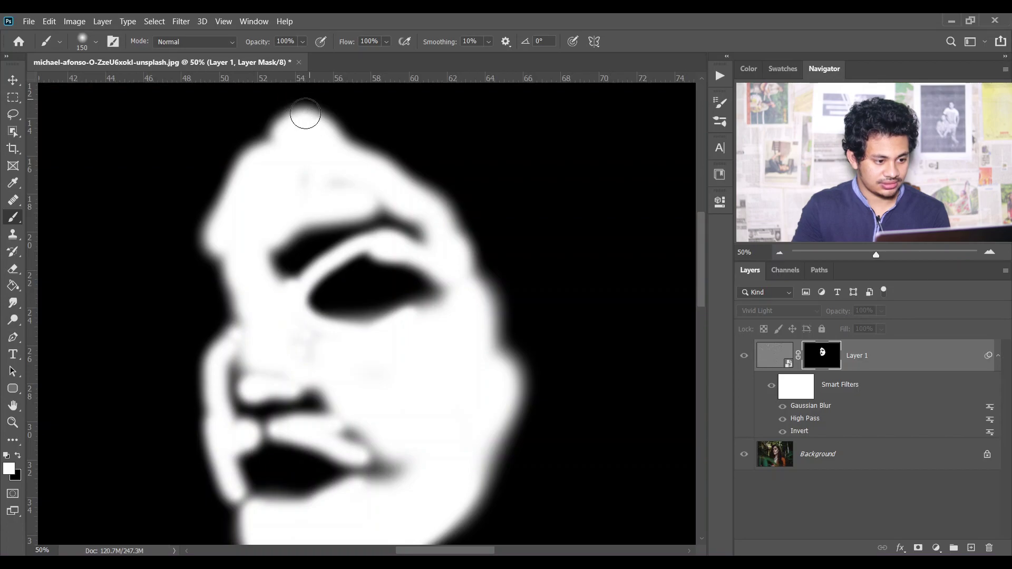
drag(309, 187, 343, 174)
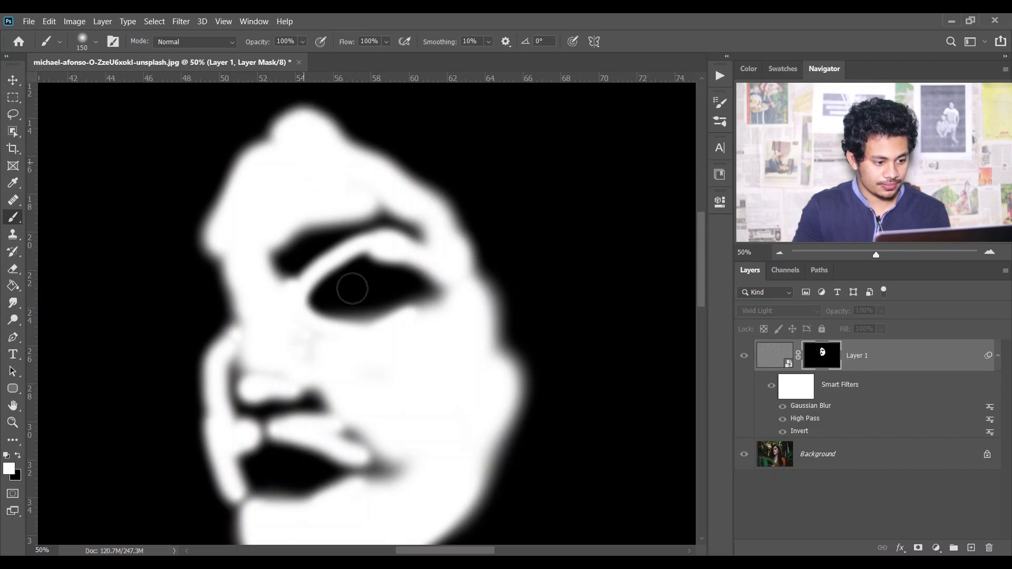
scroll(353, 287, down, 3)
scroll(332, 348, down, 1)
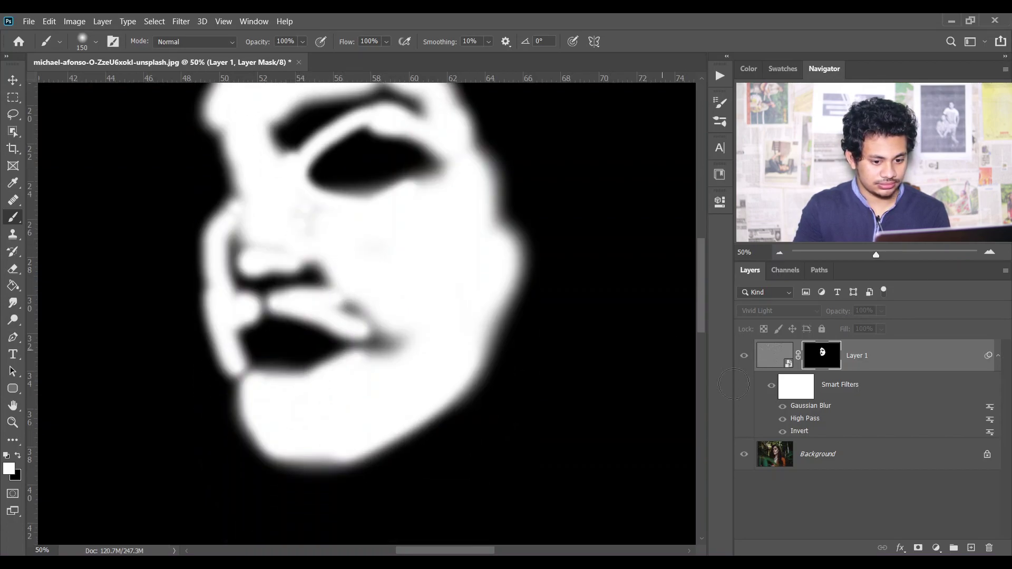
alt+click(823, 364)
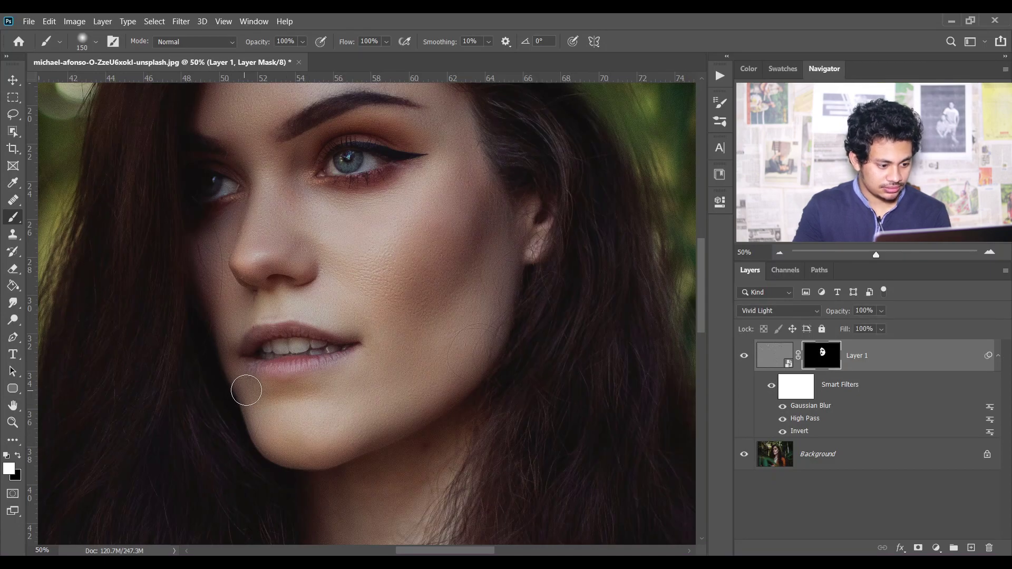
Step: Enlarge the brush to 200 px and paint white on Layer 1's mask over the neck and chest skin
scroll(348, 411, down, 4)
key(bracketright)
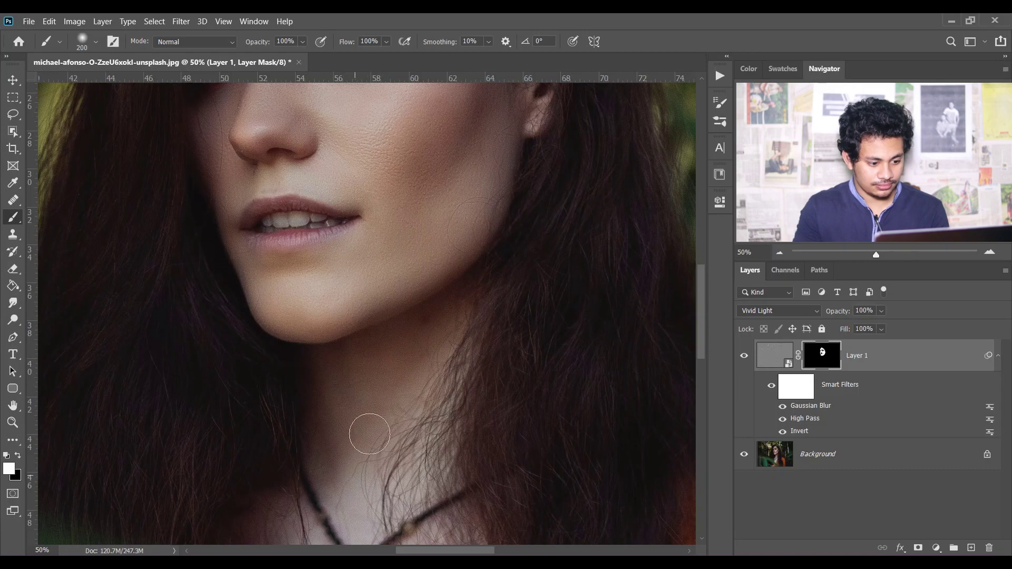
drag(393, 478, 407, 388)
scroll(407, 389, down, 5)
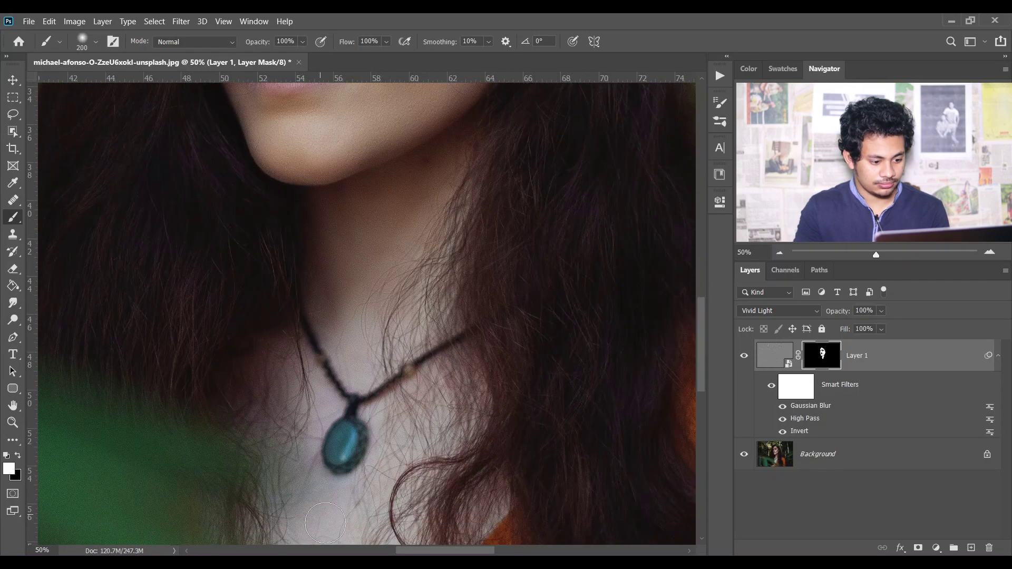
drag(375, 459, 339, 520)
scroll(339, 520, down, 5)
drag(348, 464, 311, 414)
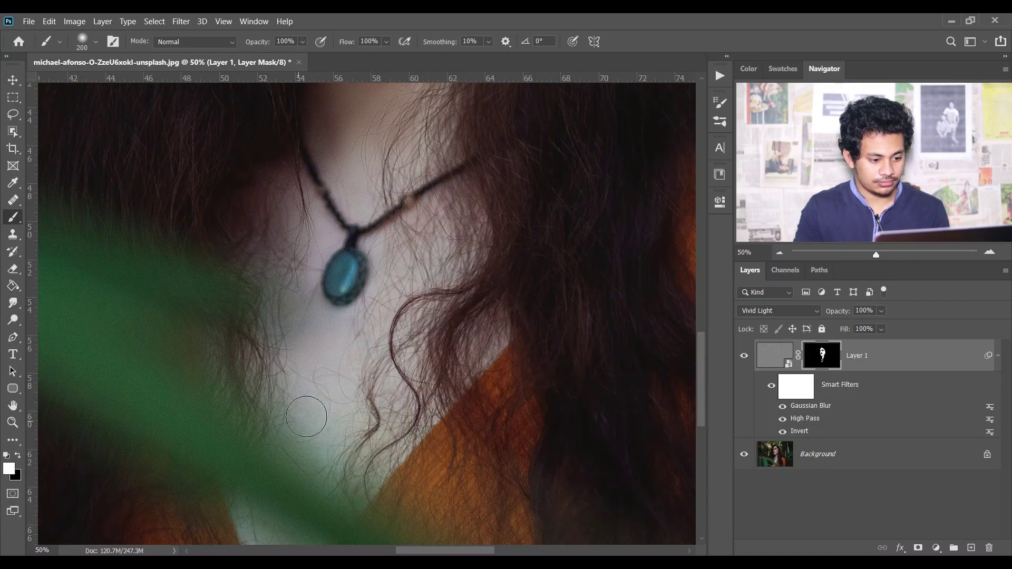
scroll(310, 414, down, 3)
scroll(274, 451, down, 3)
Step: Toggle Layer 1's visibility to compare the face with and without the skin smoothing
scroll(283, 468, up, 10)
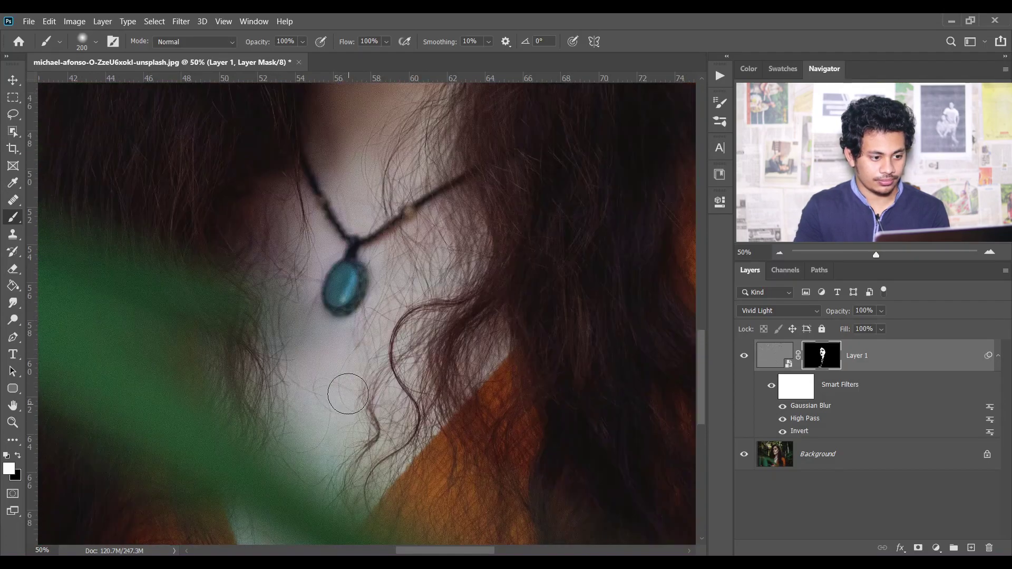
scroll(369, 335, up, 5)
scroll(369, 316, up, 5)
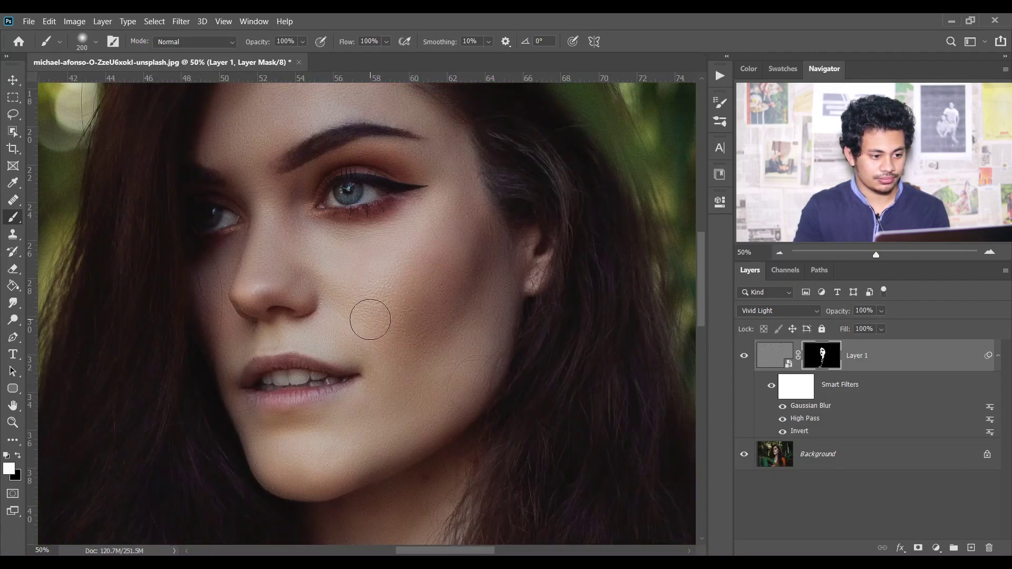
click(745, 356)
click(744, 362)
click(744, 362)
click(744, 361)
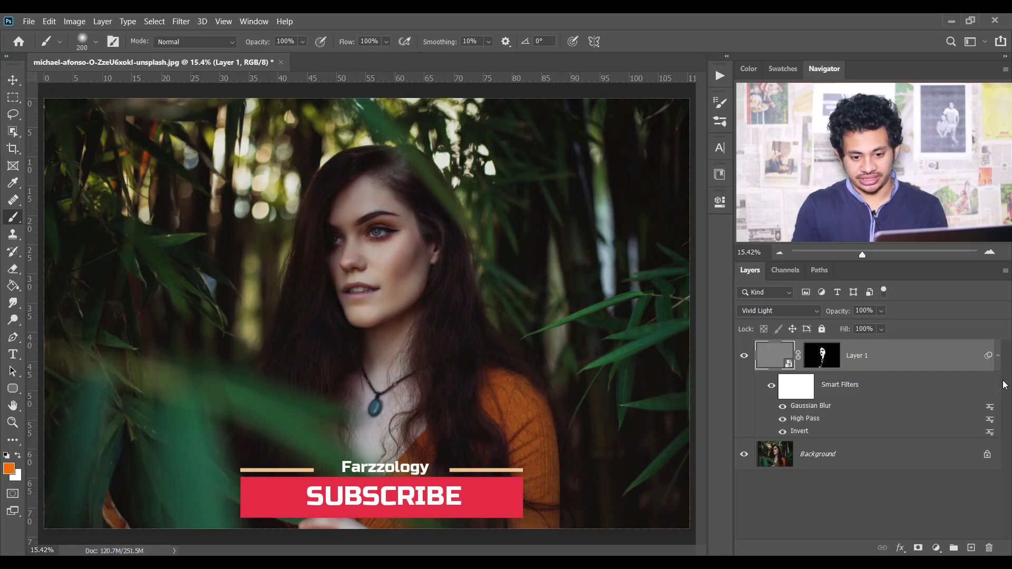
Step: Collapse Layer 1's smart filter list, stamp all visible layers into a new top layer and convert it to a smart object
click(998, 356)
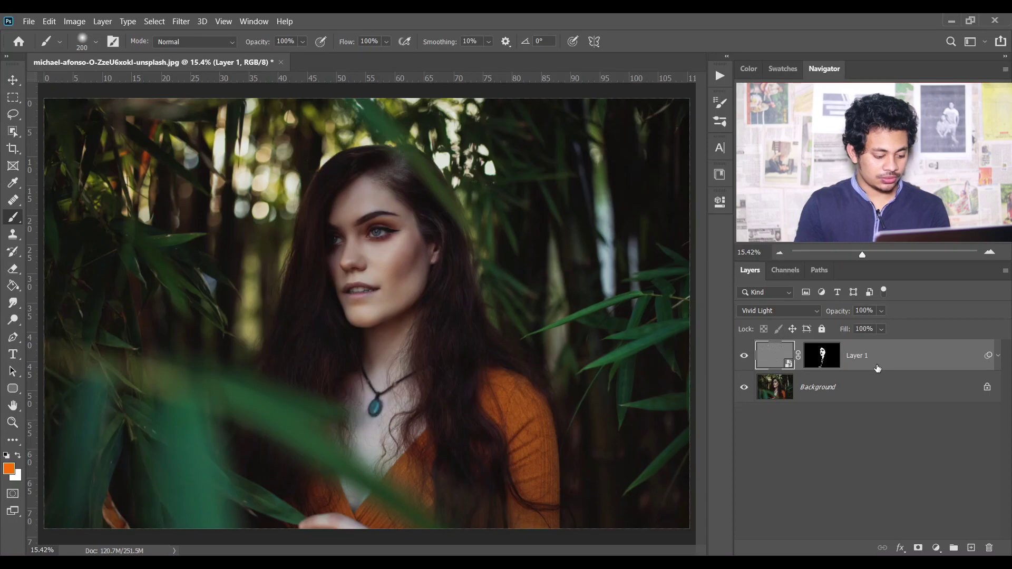
key(ctrl+shift+alt+e)
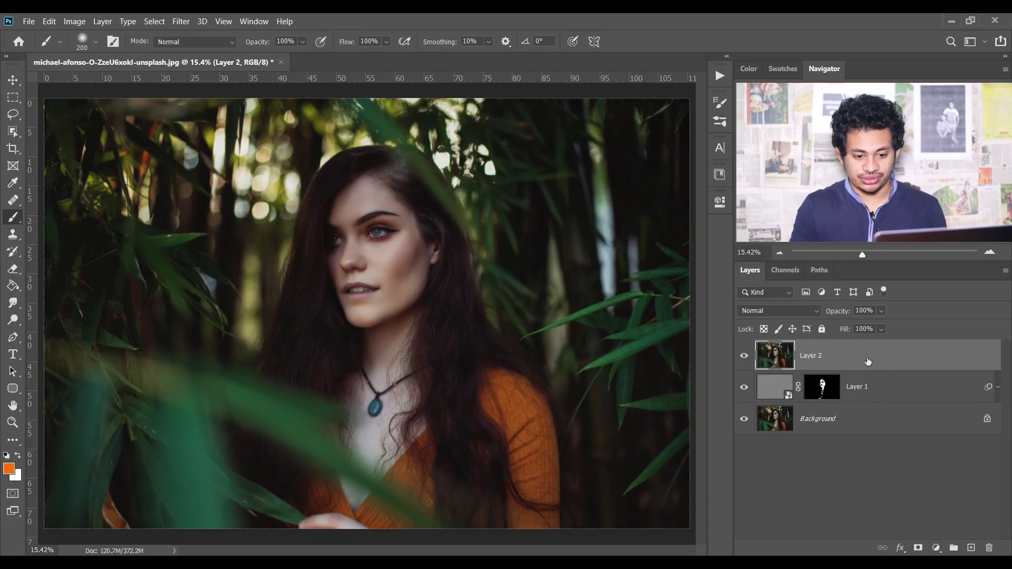
right_click(902, 366)
click(759, 184)
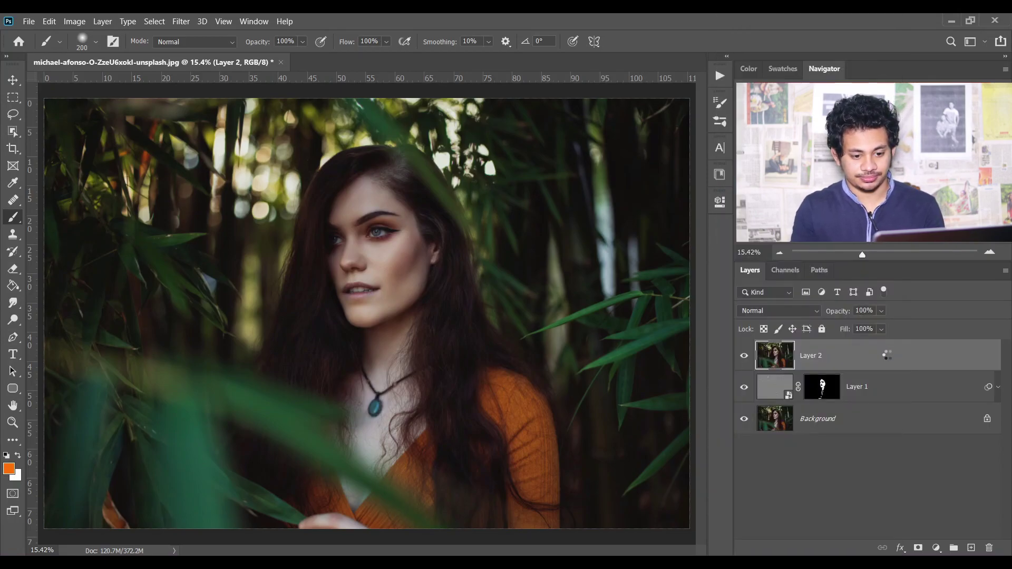
Step: Apply the Camera Raw Filter to the stamped layer, setting Exposure to +0.15 and Contrast to +28
click(177, 23)
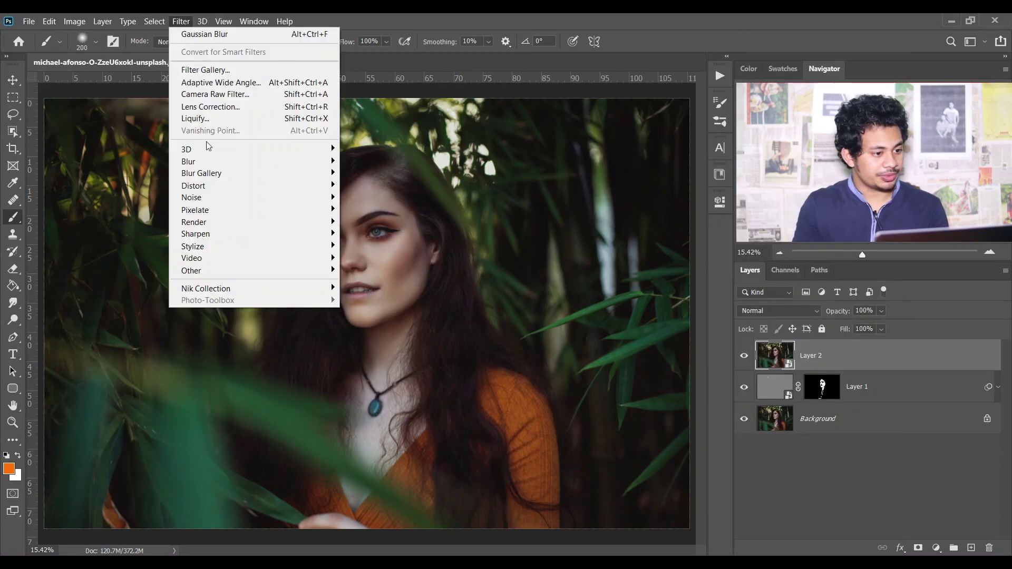
click(227, 102)
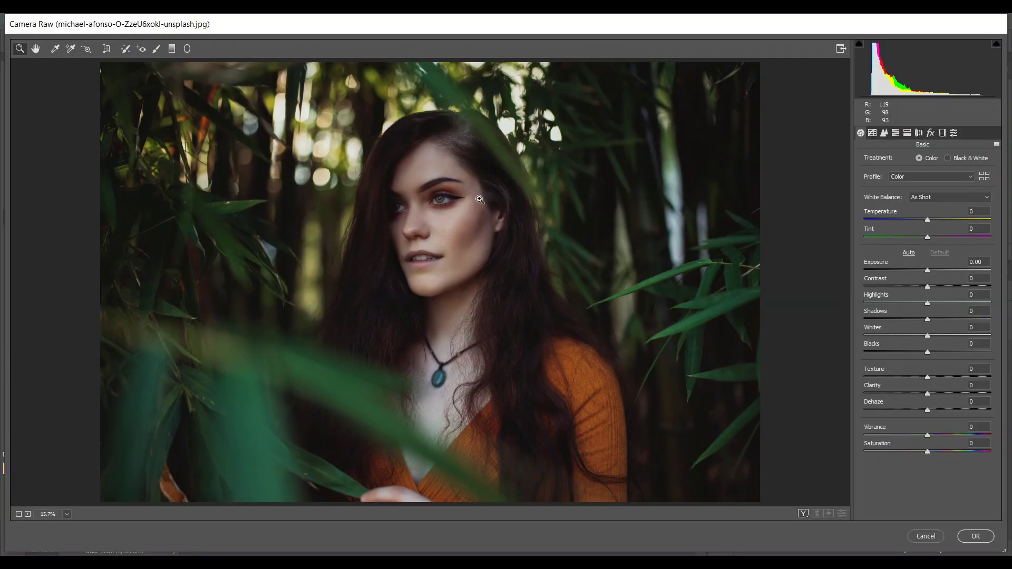
click(930, 270)
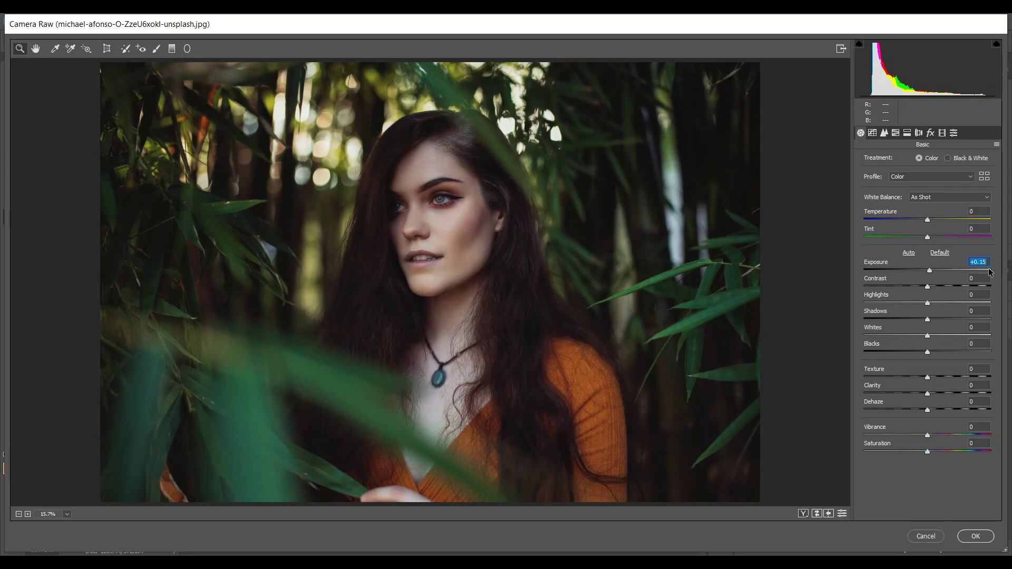
click(938, 286)
drag(940, 287, 945, 287)
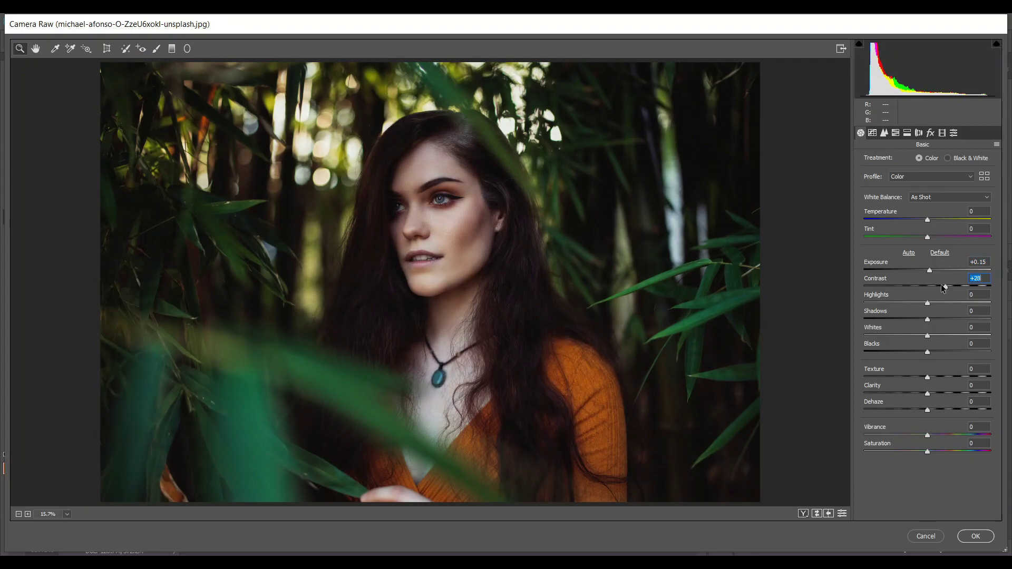
Step: Set Highlights to -8, Shadows to +85, Whites to +4 and Blacks to +27 in the Basic adjustments
click(922, 302)
drag(947, 319, 969, 320)
drag(976, 320, 982, 321)
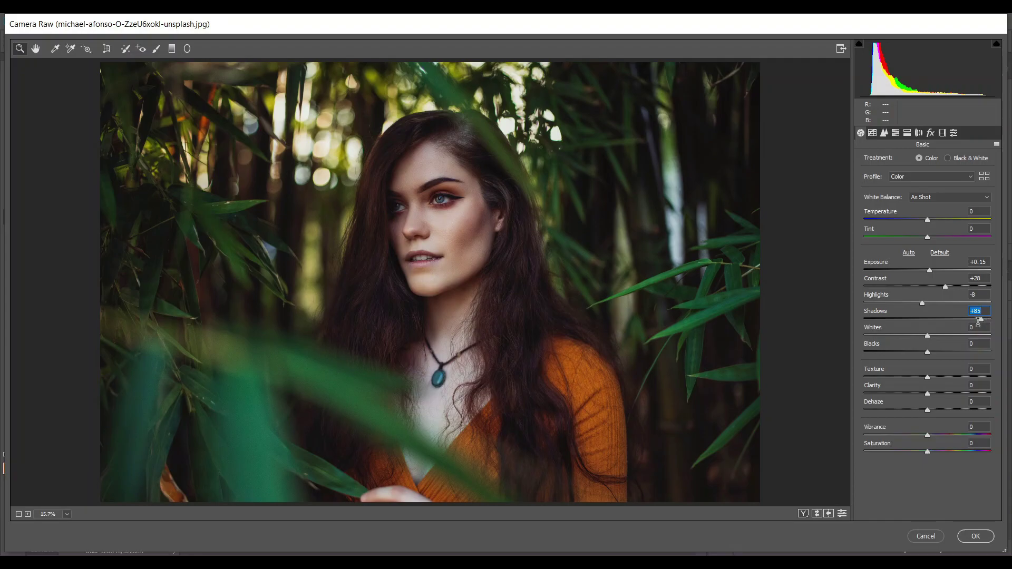
drag(928, 337, 931, 341)
drag(942, 354, 946, 354)
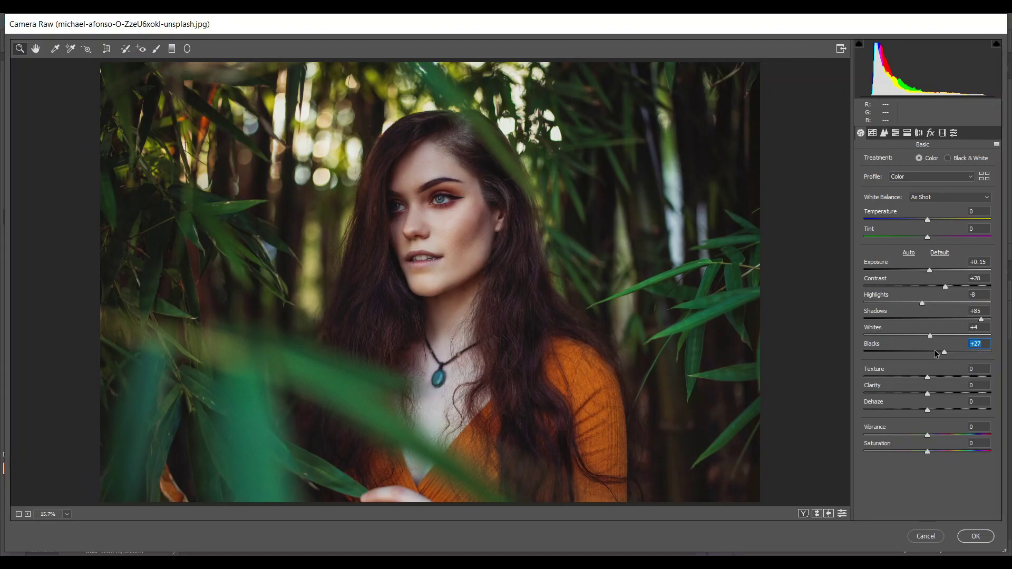
Step: Raise Texture slightly and lower Vibrance slightly in the Basic adjustments
click(932, 376)
scroll(980, 376, down, 3)
click(921, 435)
Step: Fade the blacks on the RGB point curve by lifting input 0 to output 26, with further points at 63/64 and 128/128
click(873, 135)
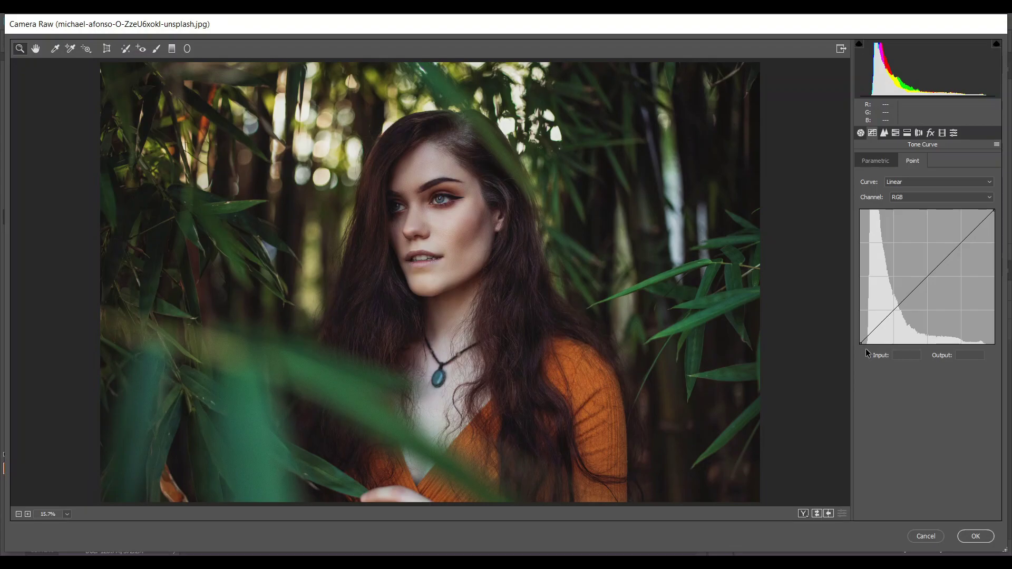
drag(861, 343, 851, 330)
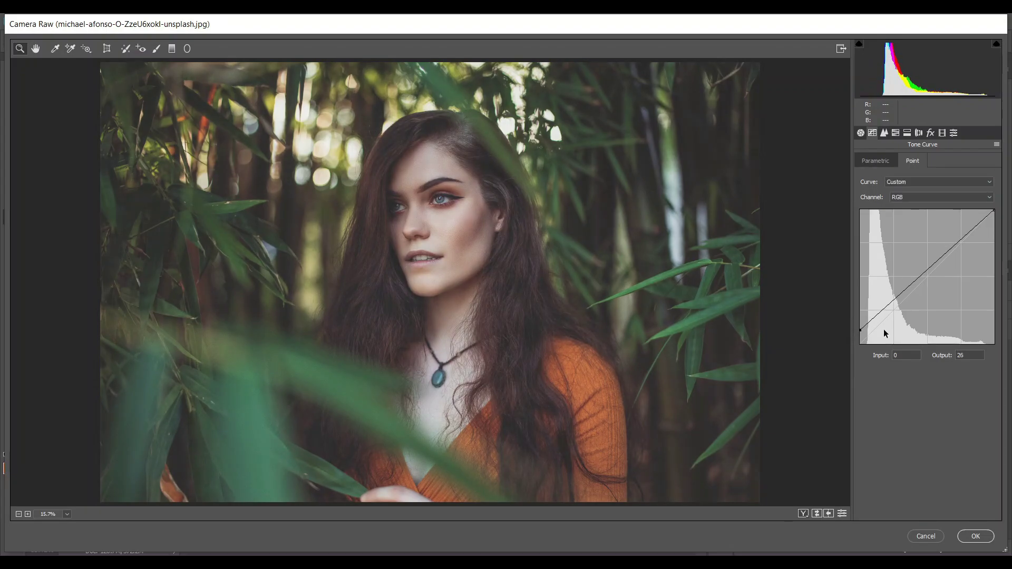
drag(894, 300, 893, 310)
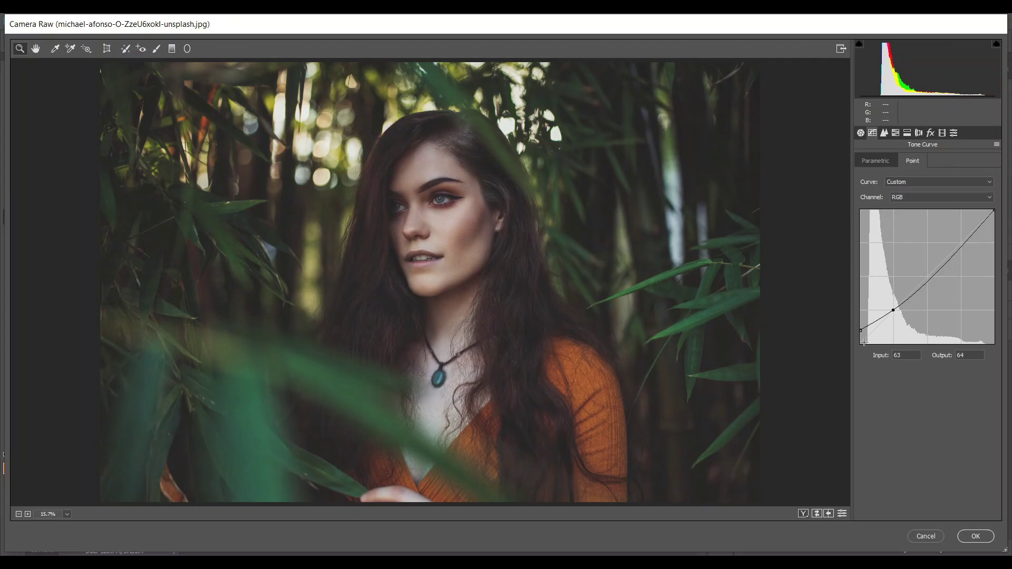
click(940, 267)
drag(940, 267, 927, 276)
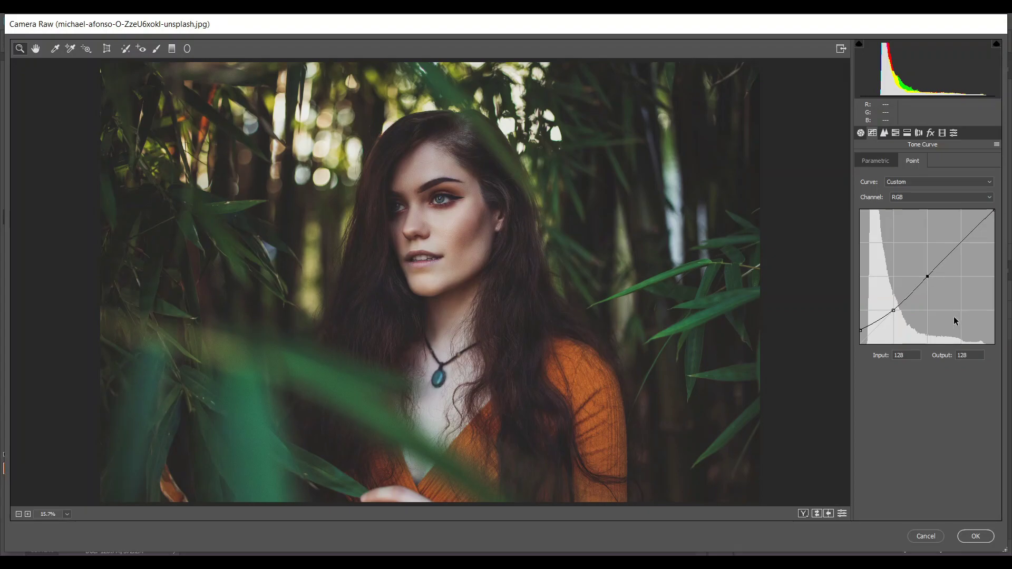
Step: Shift the Blues hue toward aqua in the HSL Adjustments
click(896, 133)
click(867, 163)
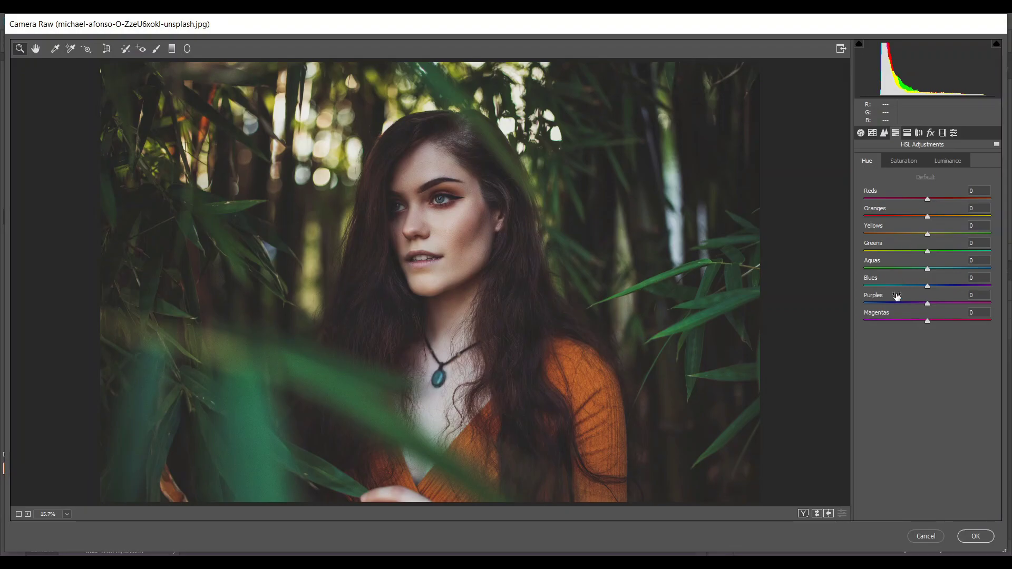
click(913, 289)
Step: Set the HSL saturation of Reds to +30, Oranges to +9, Yellows to +12 and Greens to +8
click(909, 160)
drag(928, 200, 935, 201)
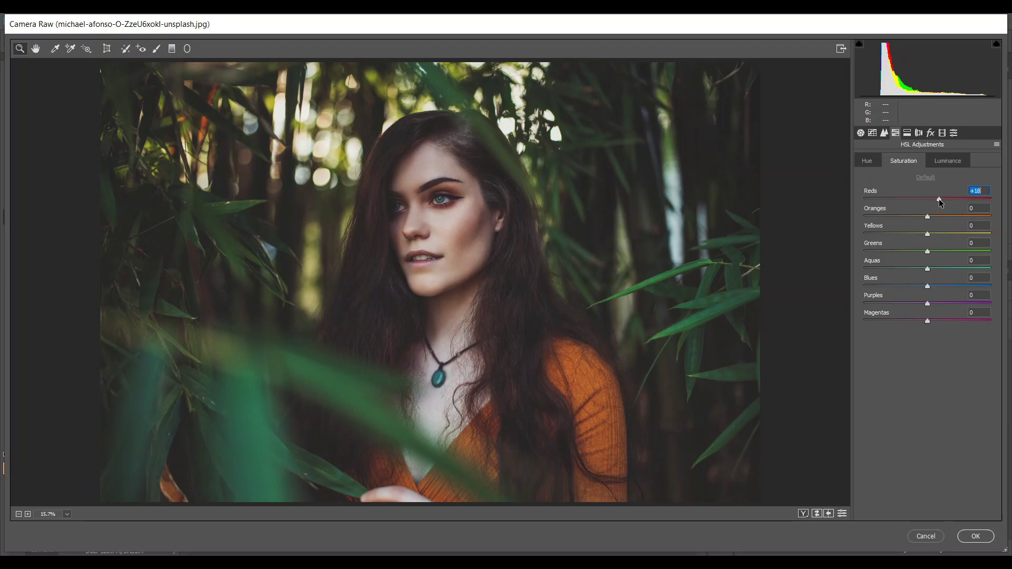
drag(945, 198, 946, 199)
drag(927, 217, 936, 237)
click(931, 252)
click(933, 252)
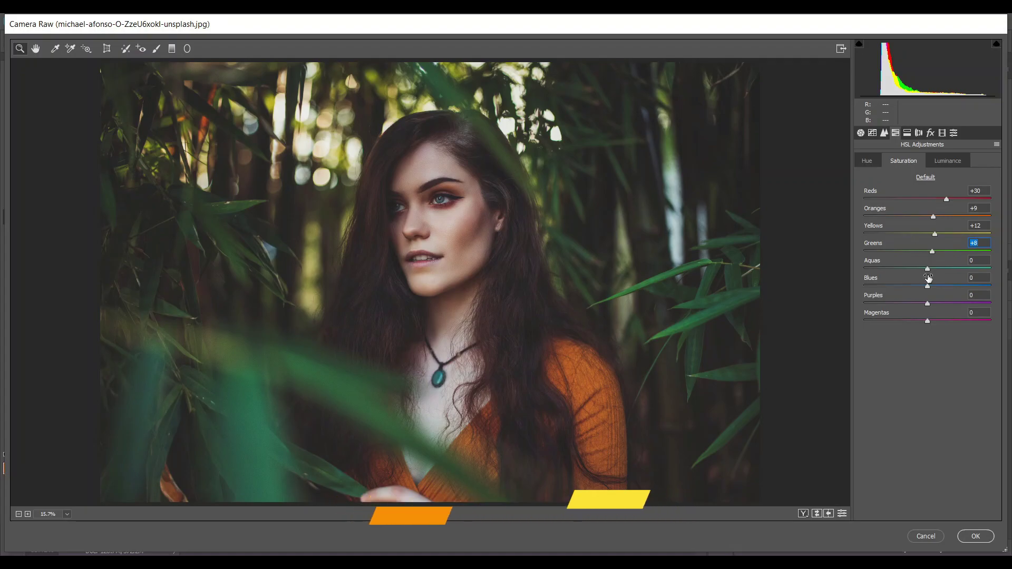
Step: Set the HSL saturation of Aquas to +9 and slightly raise that of Blues, Purples and Magentas
drag(930, 273, 937, 271)
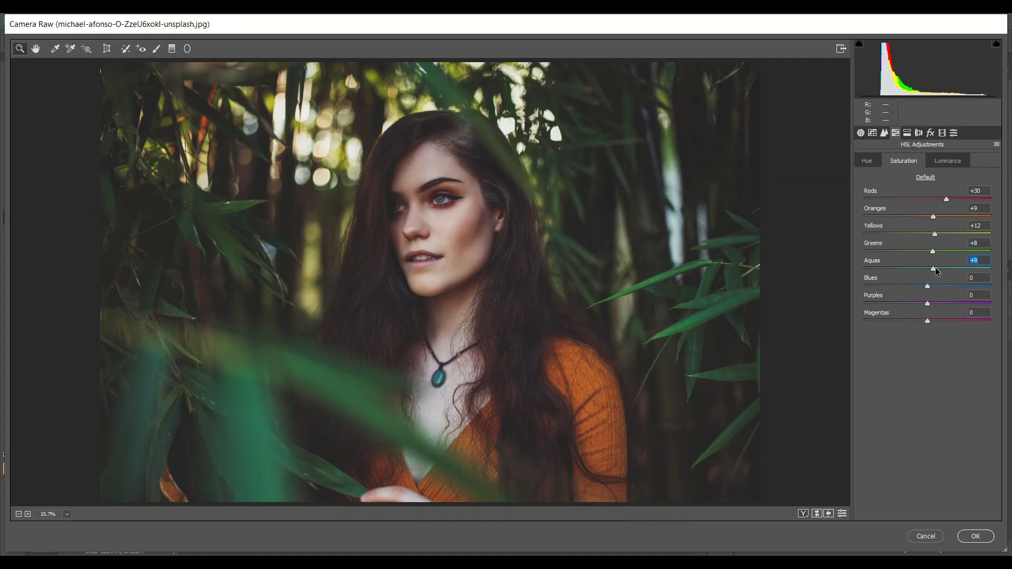
drag(930, 287, 935, 288)
drag(929, 305, 935, 305)
drag(927, 321, 929, 321)
Step: Slightly lower the HSL luminance of the color ranges from Reds through Magentas
click(948, 163)
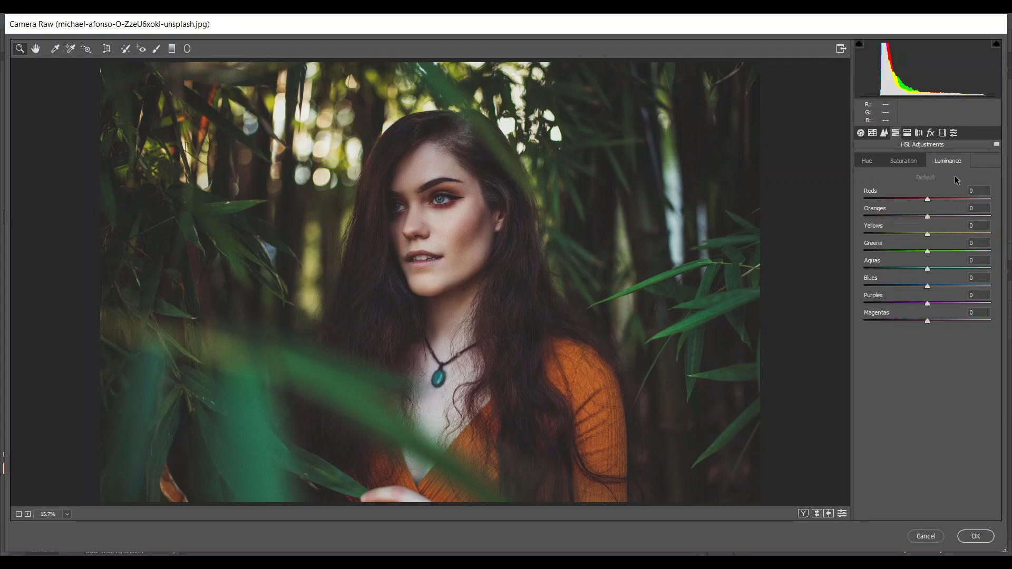
drag(928, 199, 923, 201)
drag(927, 234, 921, 252)
drag(927, 269, 925, 324)
Step: Split-tone the highlights with Hue 266 and Saturation 12, and set the Balance to -40
click(907, 134)
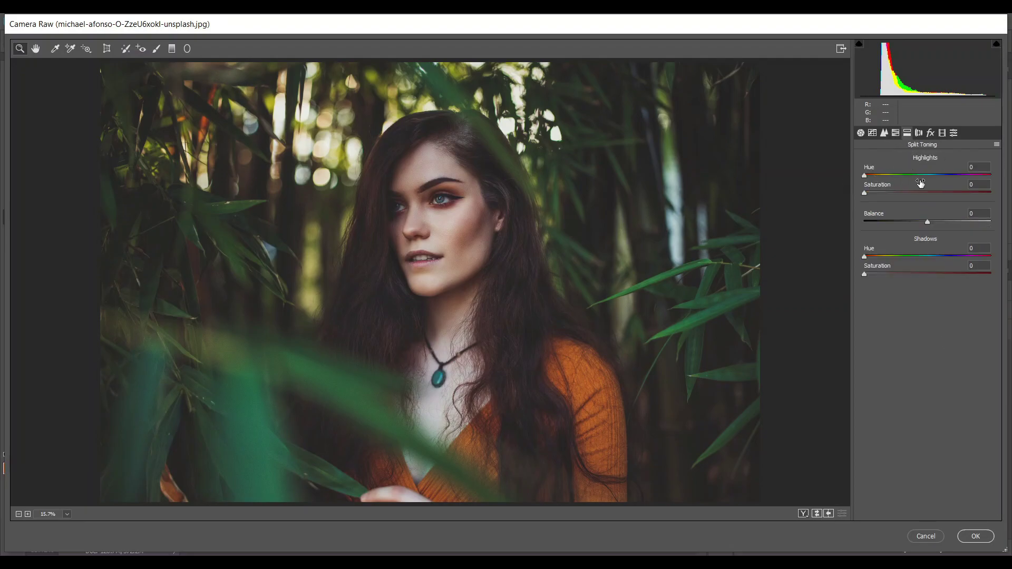
drag(891, 176, 958, 180)
key(Up)
click(878, 193)
drag(878, 194, 889, 193)
drag(929, 222, 902, 222)
Step: Split-tone the shadows with Hue 43 and Saturation 11
click(884, 257)
drag(886, 258, 883, 260)
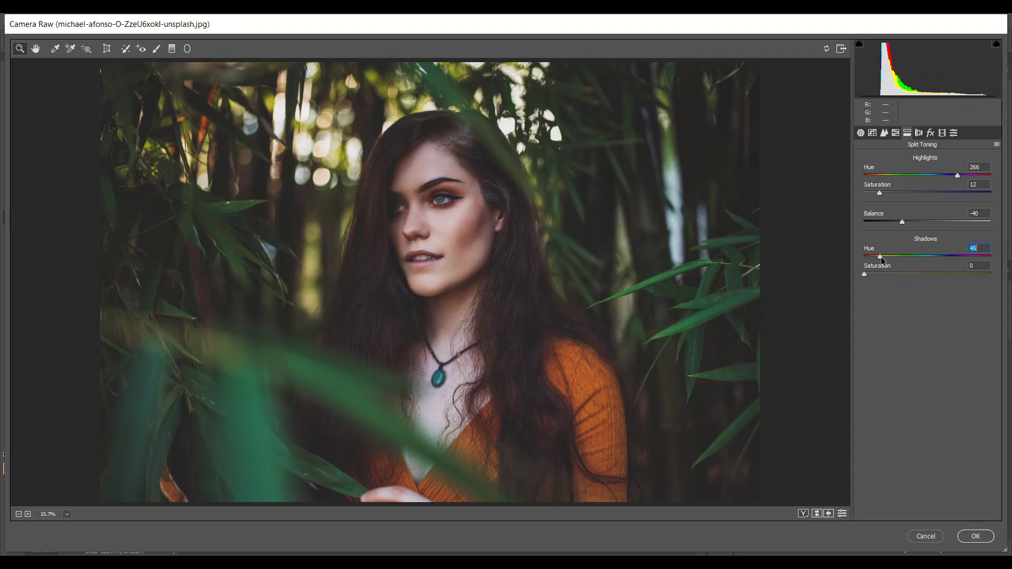
drag(882, 259, 881, 260)
click(876, 273)
key(Up)
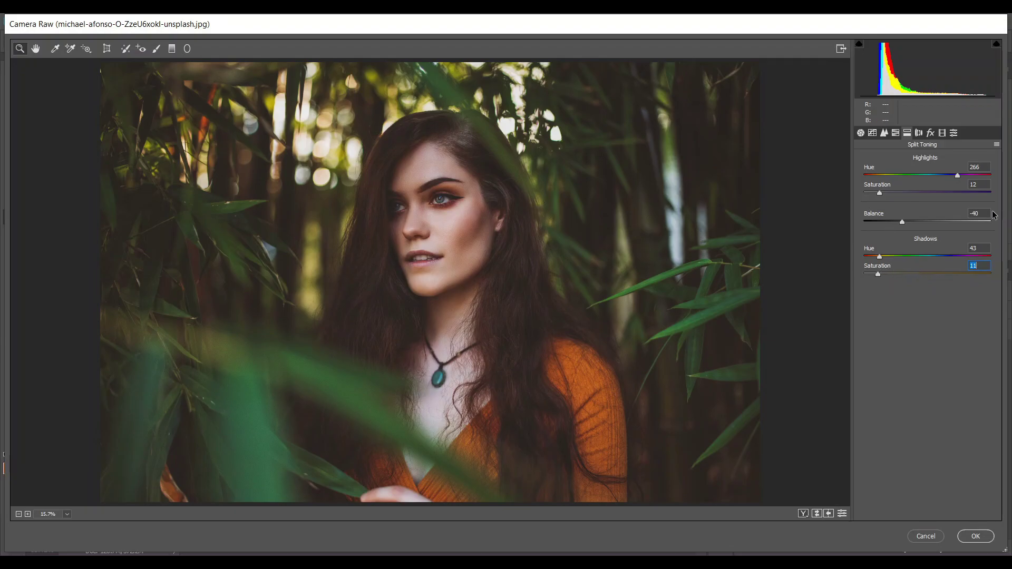
Step: Set the Blue Primary calibration to Hue -6 and Saturation +30, and show the before and after views side by side
click(943, 137)
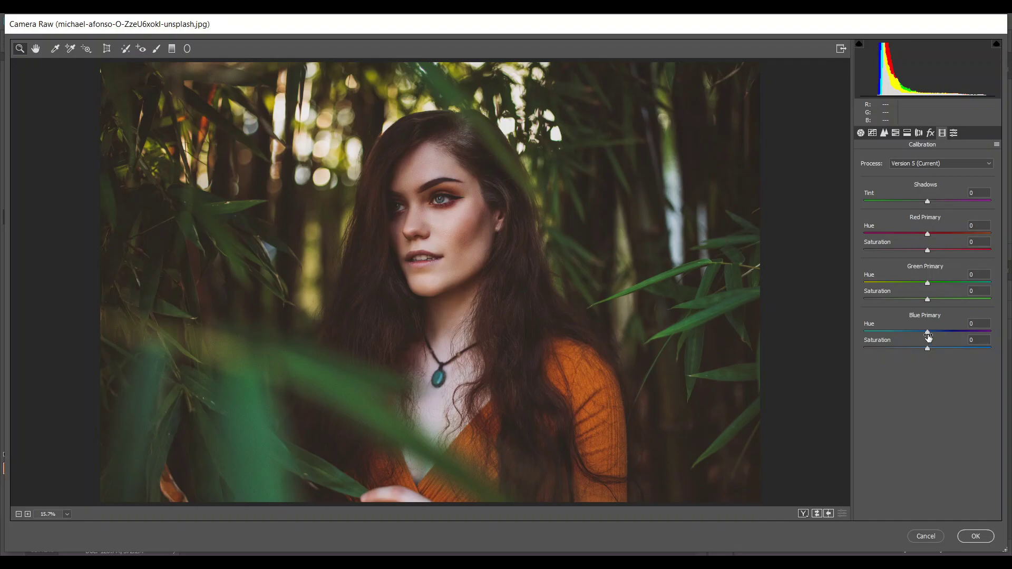
drag(927, 334, 924, 336)
click(938, 348)
drag(938, 349, 947, 348)
key(q)
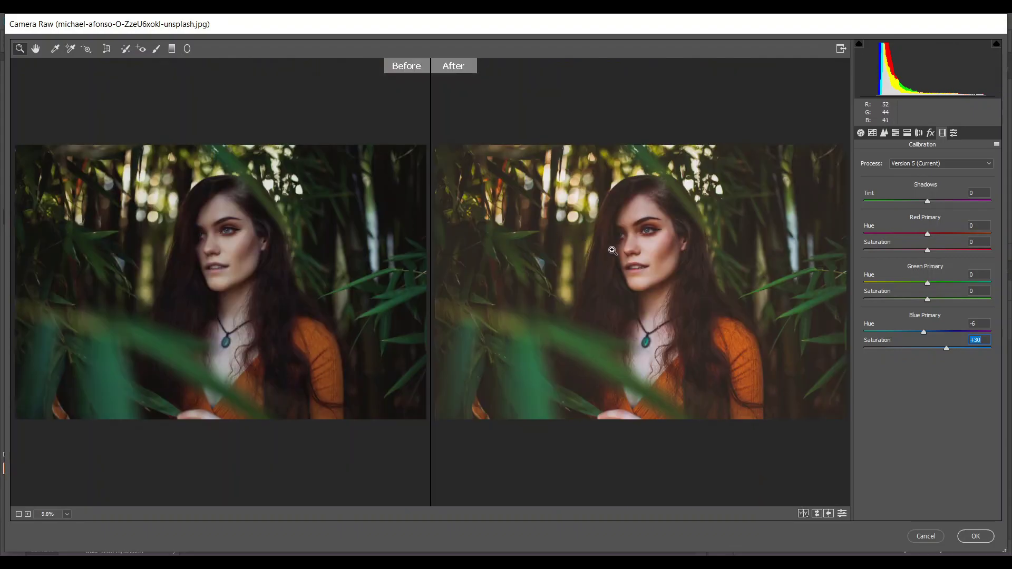
Step: Inspect the face up close in the before and after views, and apply the Camera Raw Filter
click(644, 258)
click(645, 258)
drag(576, 299, 532, 264)
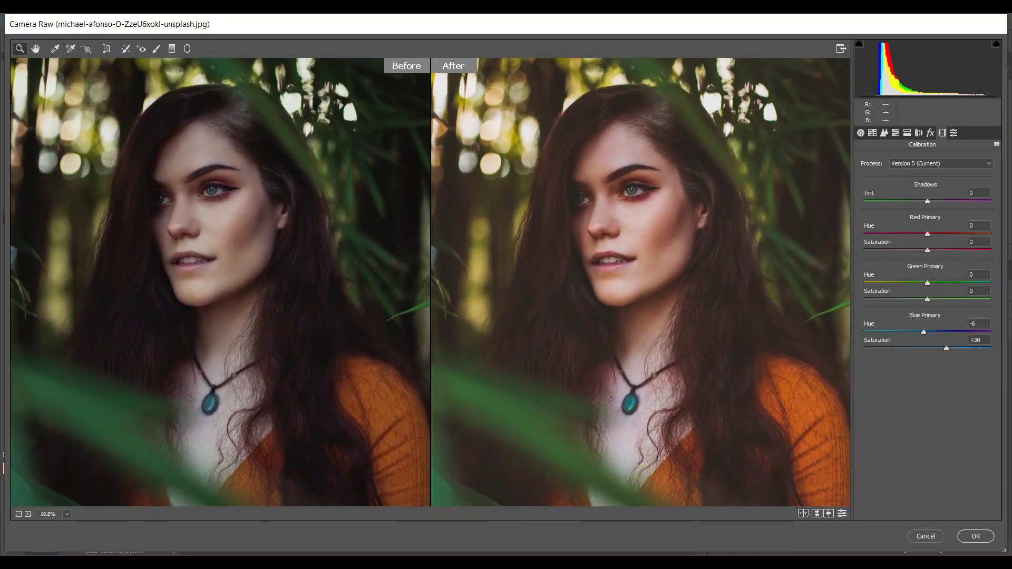
click(975, 537)
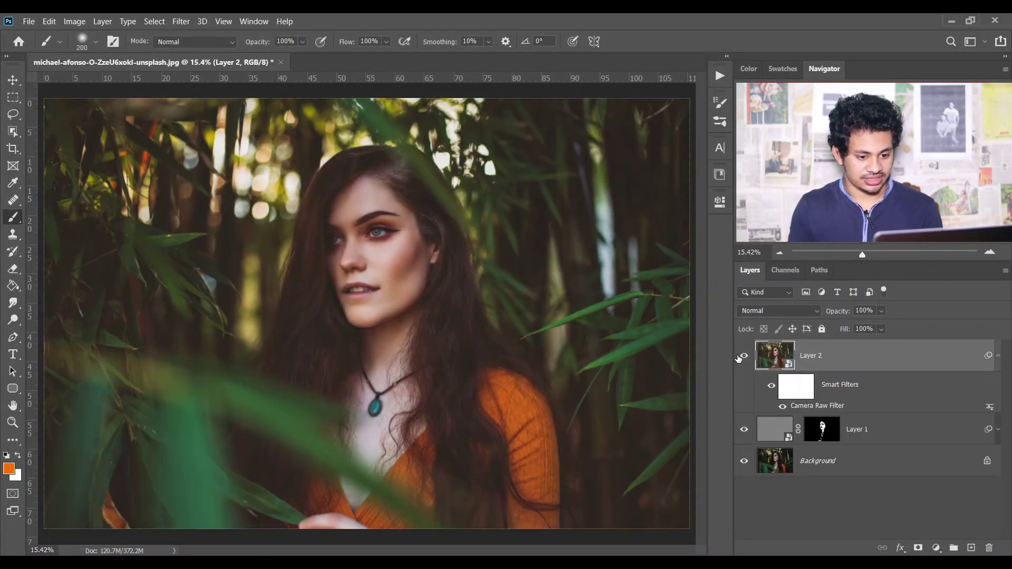
Step: Compare the portrait with and without the graded Layer 2, and collapse that layer's smart filter list
click(744, 357)
click(744, 357)
click(744, 357)
click(743, 357)
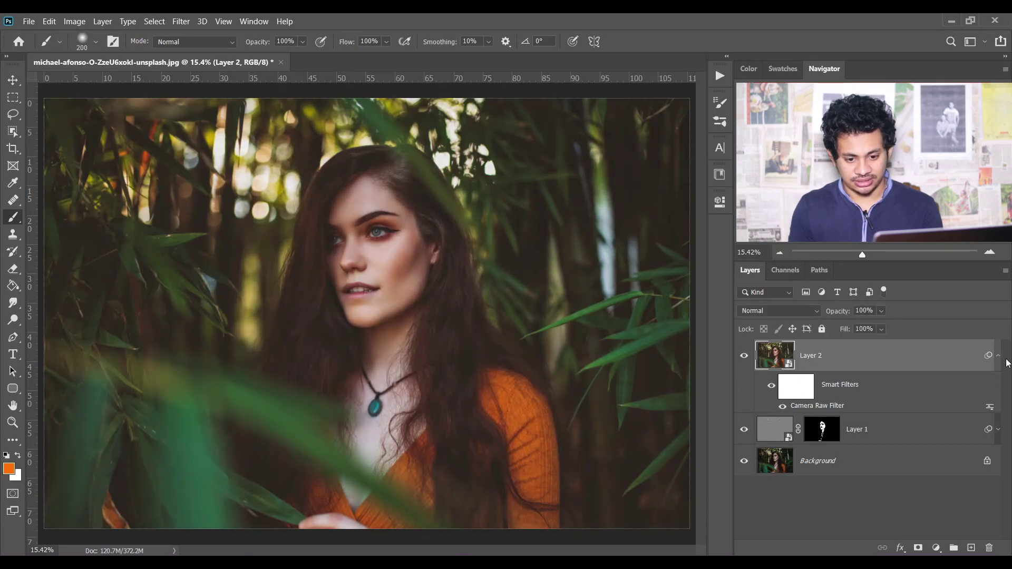
click(999, 353)
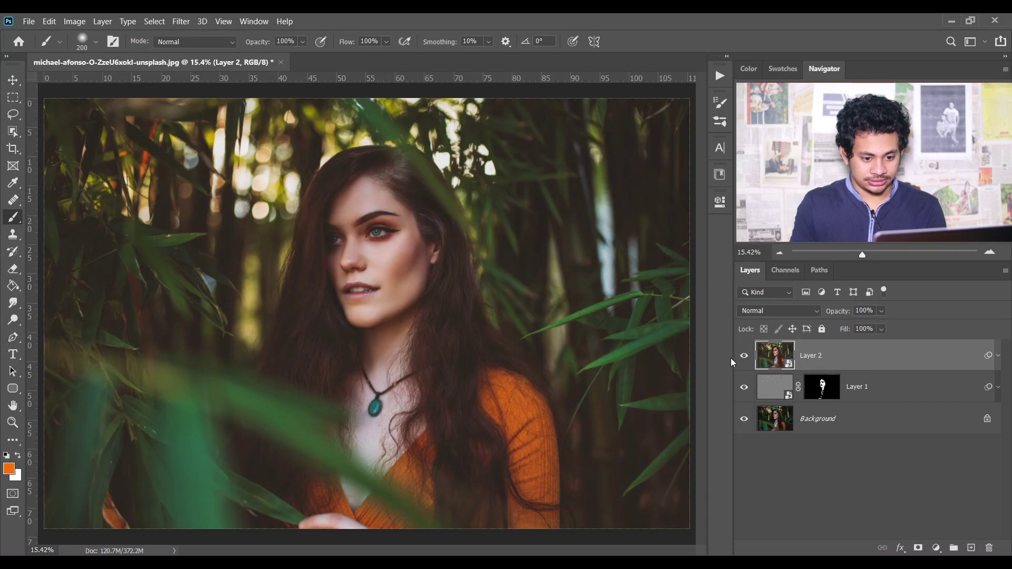
Step: Add a Gradient Map adjustment layer above Layer 2 and set the gradient's starting color stop to 000000
click(936, 550)
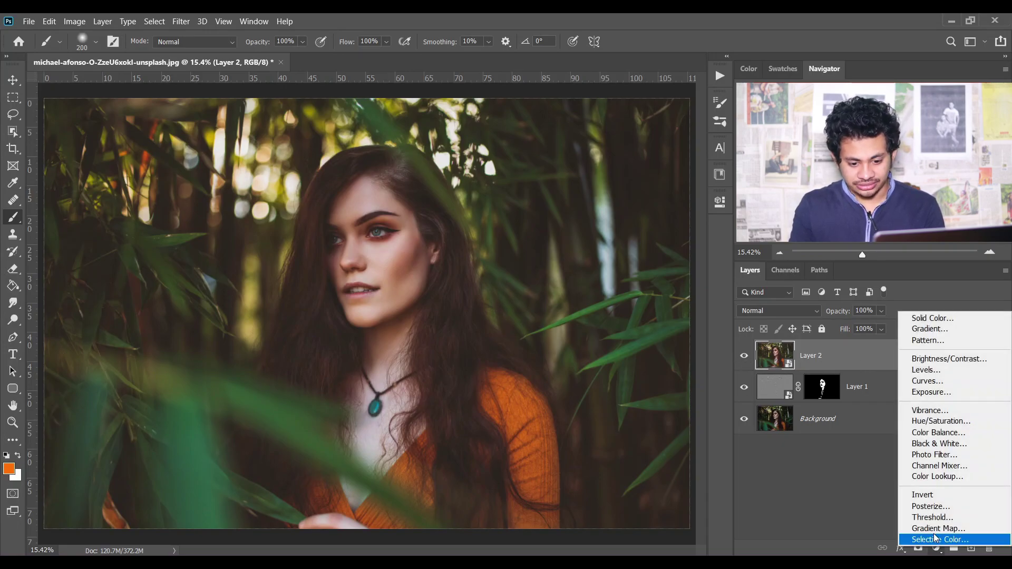
click(955, 530)
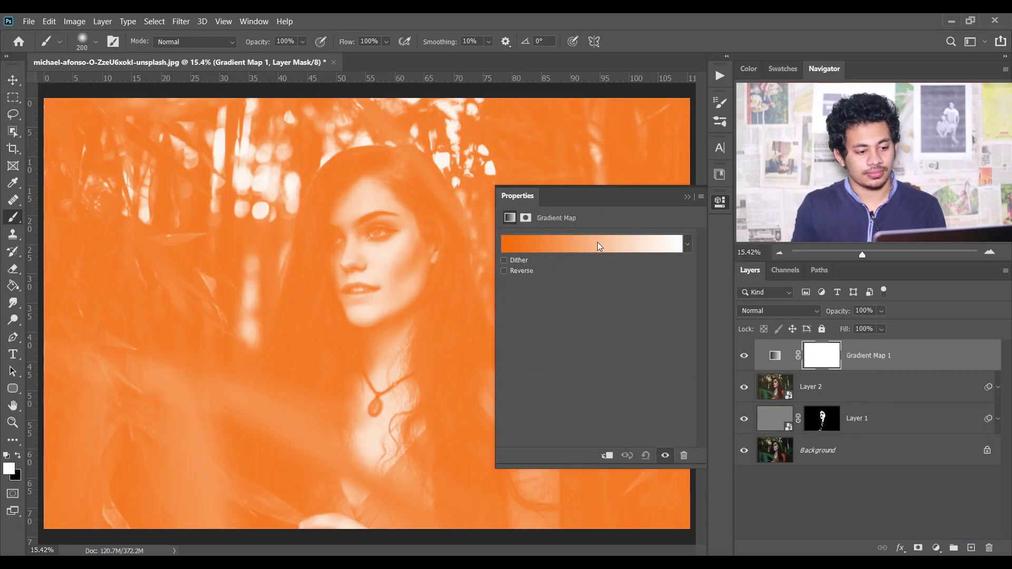
click(596, 242)
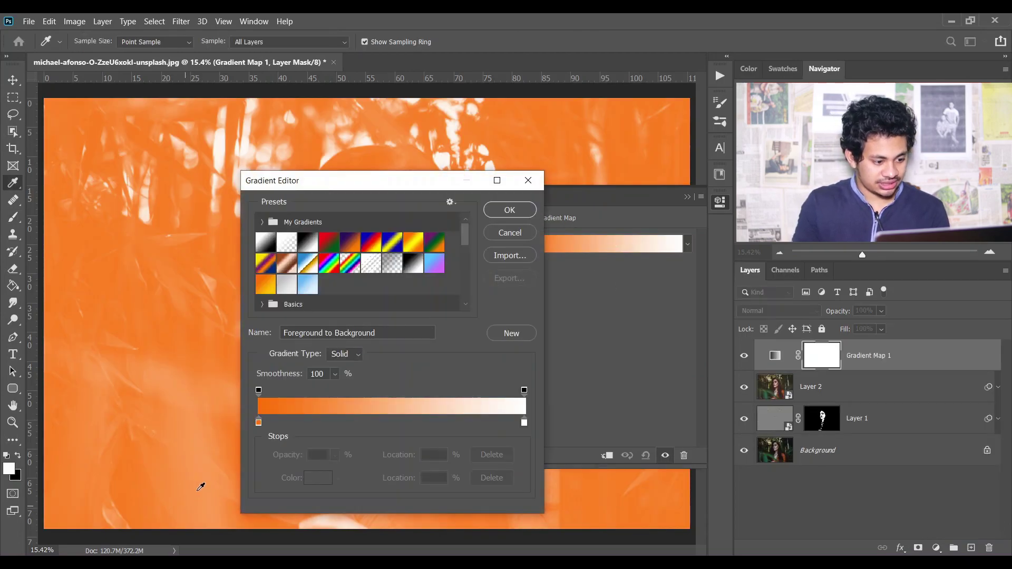
click(259, 423)
click(309, 481)
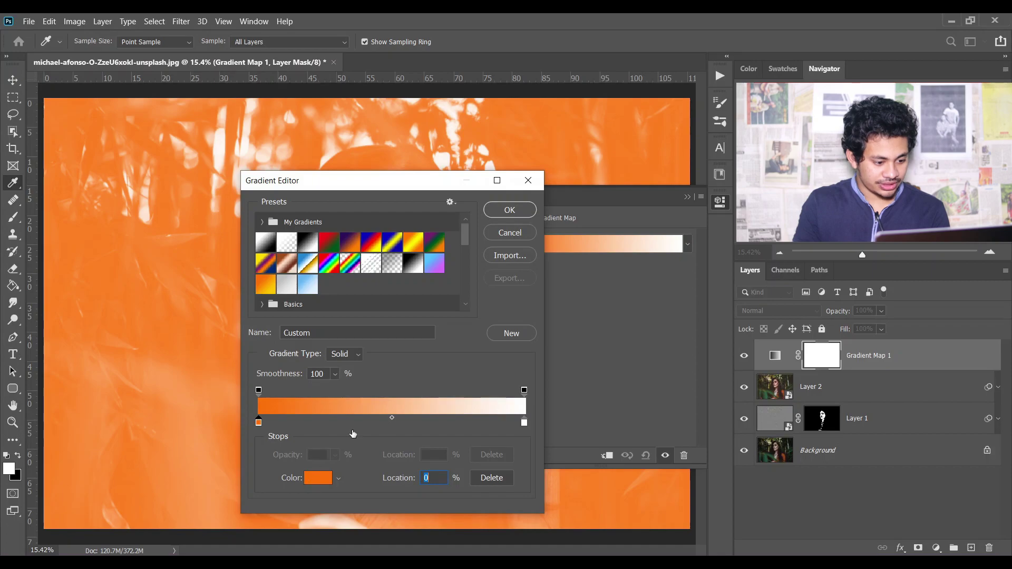
text(000000)
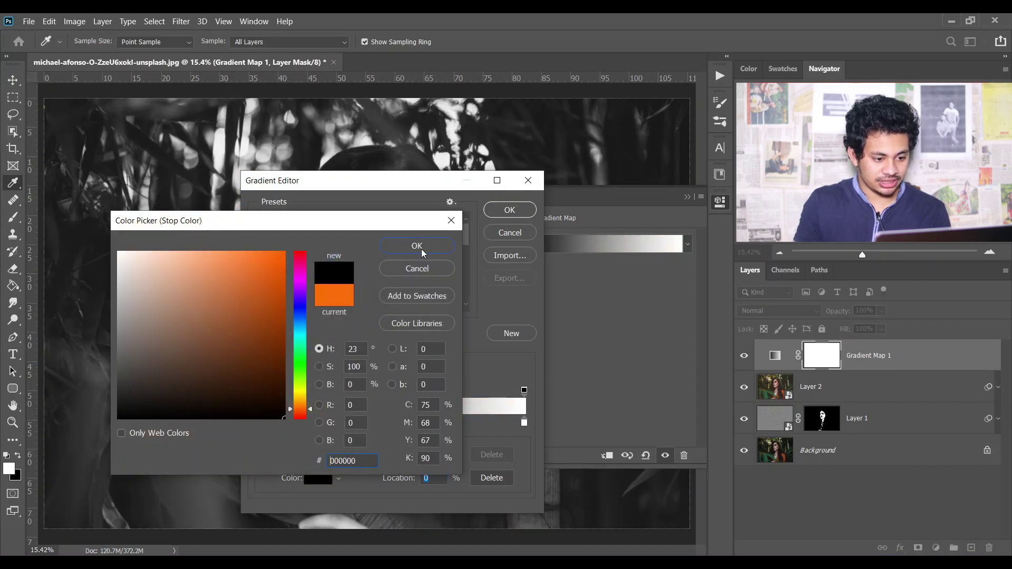
click(422, 249)
Step: Set the gradient map's end color stop to the orange-gold cd8a07 and accept the edited gradient
click(524, 422)
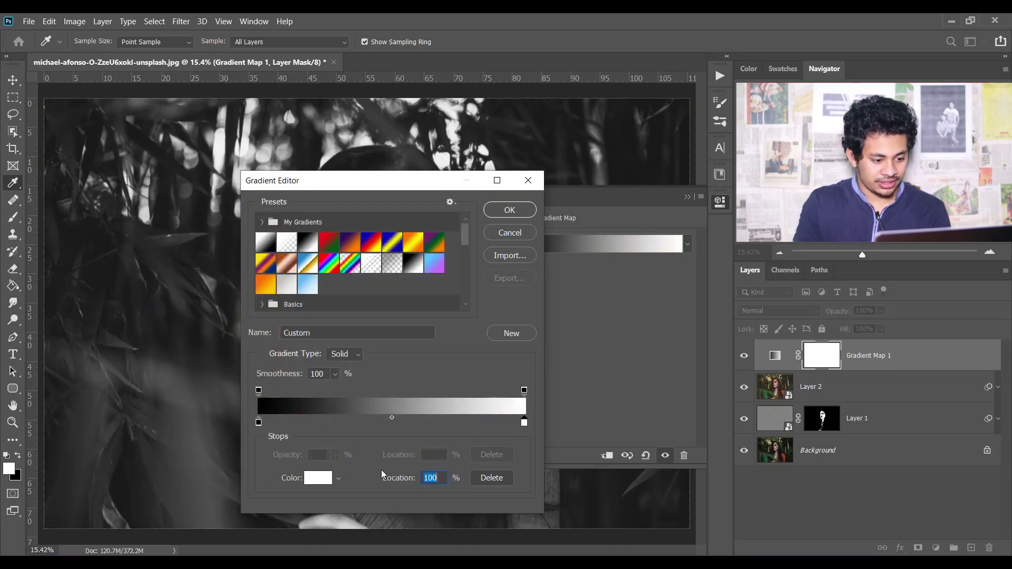
click(326, 479)
click(298, 402)
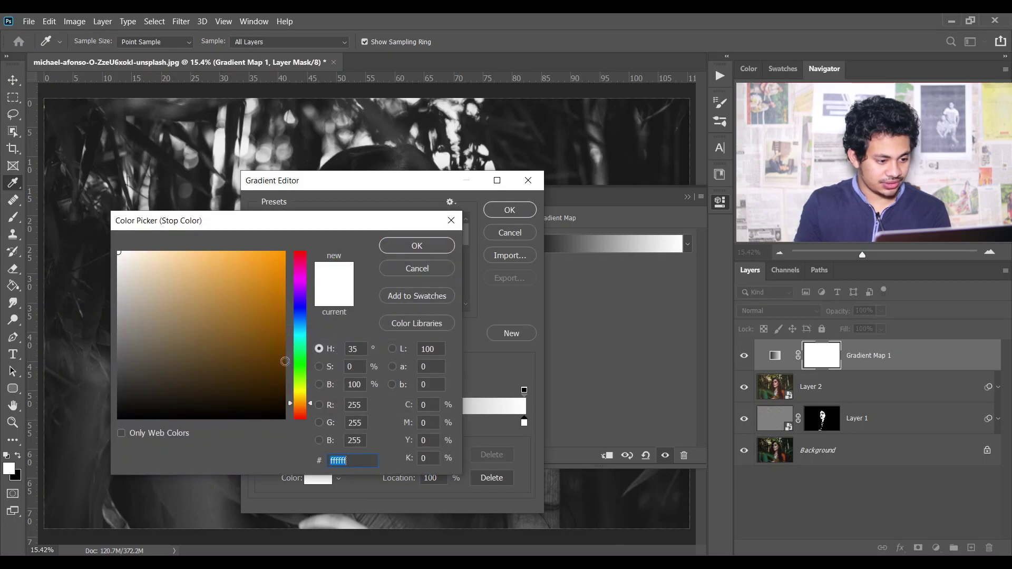
click(269, 318)
click(277, 301)
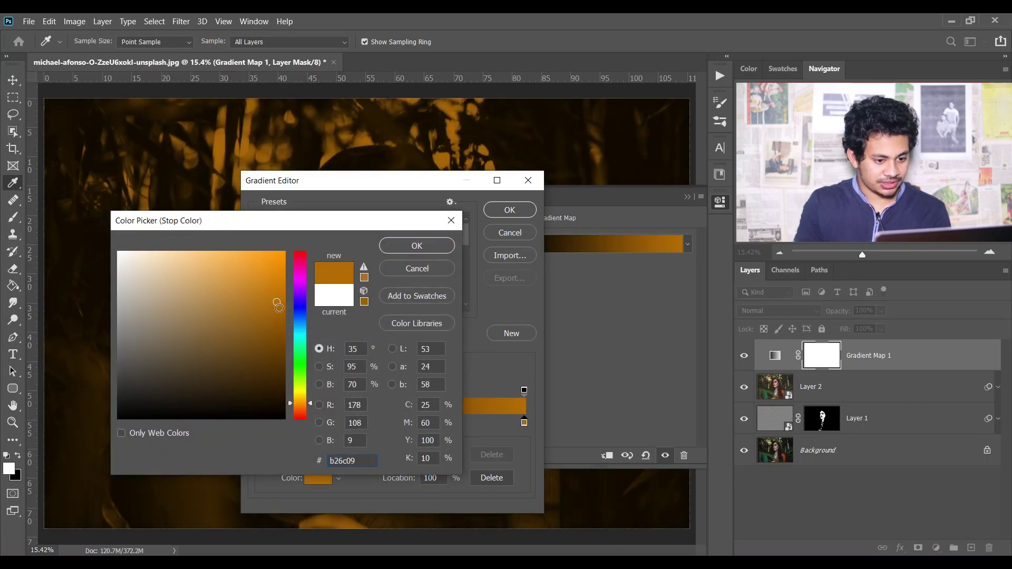
click(278, 291)
click(281, 284)
click(280, 284)
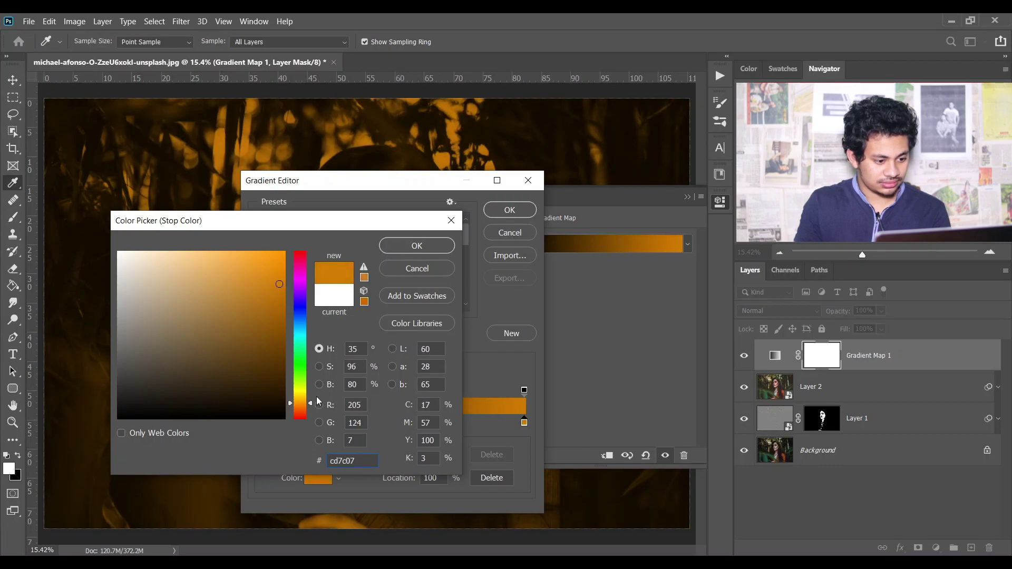
drag(307, 403, 306, 401)
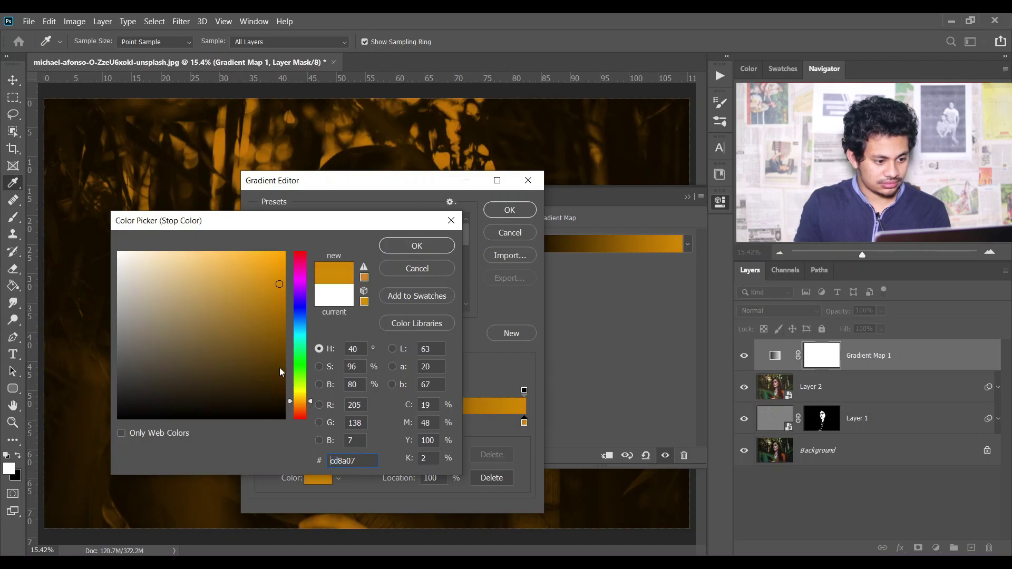
click(434, 247)
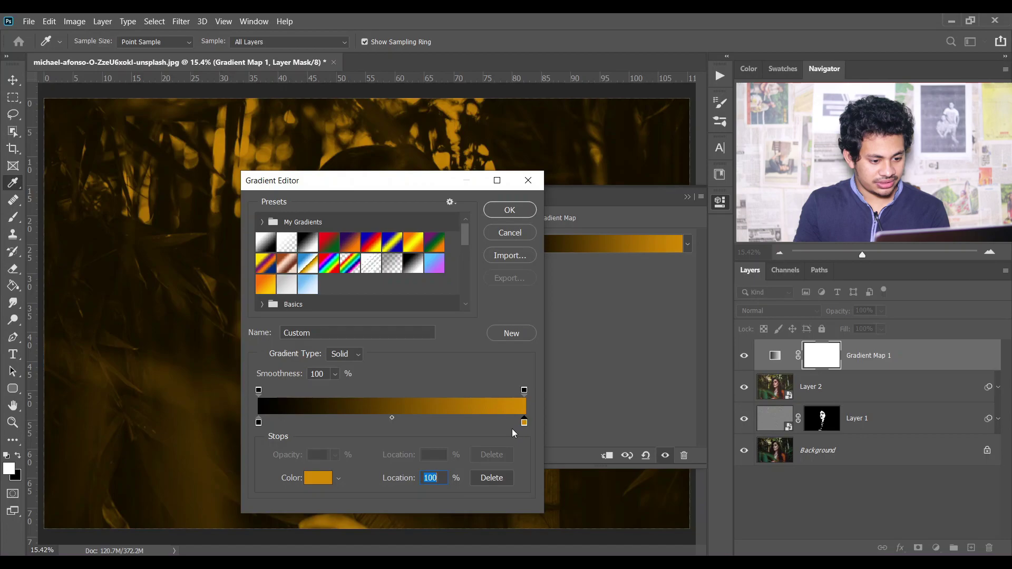
click(321, 478)
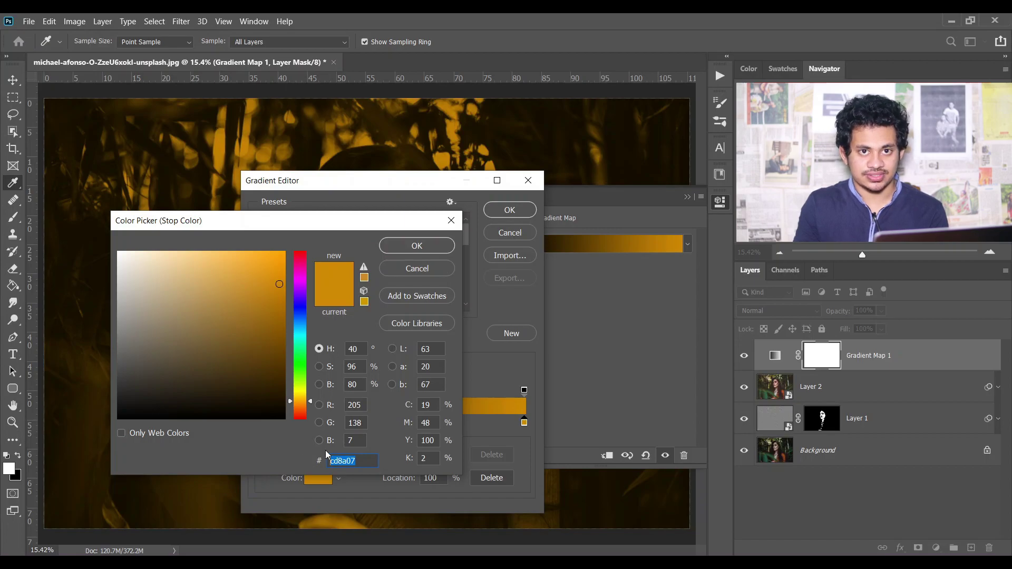
click(411, 246)
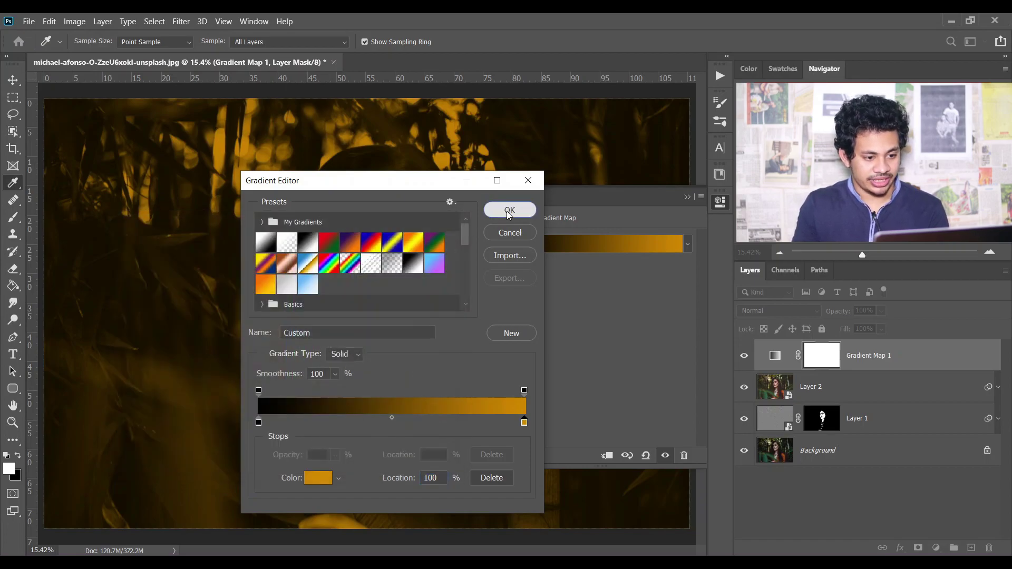
click(509, 209)
click(687, 197)
Step: Blend the Gradient Map layer in Soft Light mode at 10% opacity
click(771, 310)
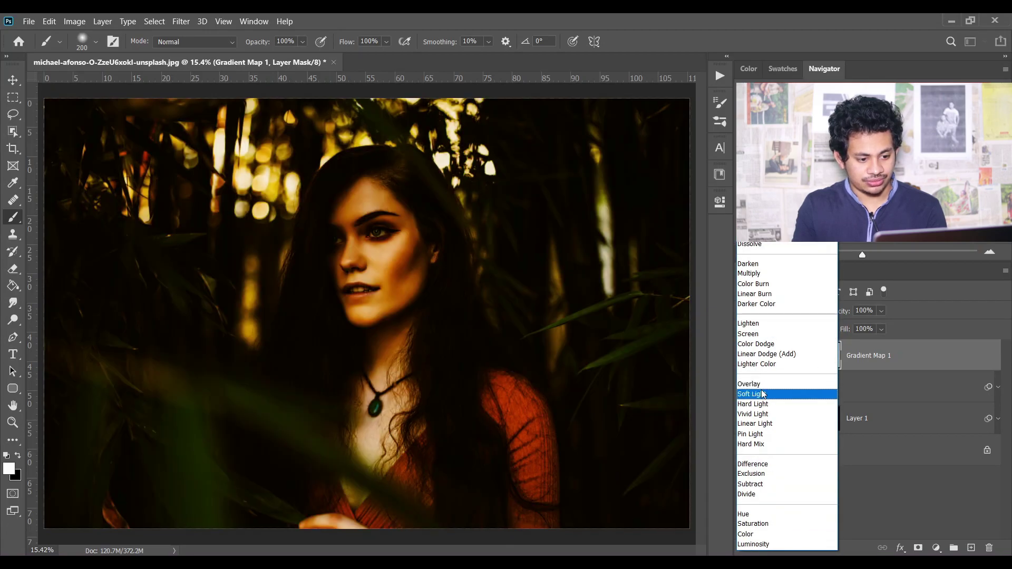
click(762, 392)
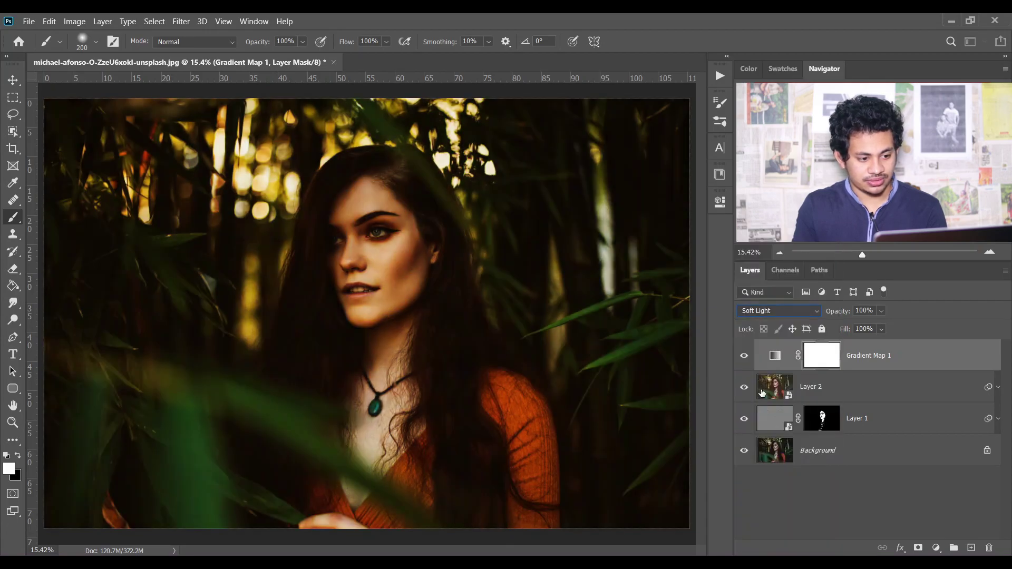
click(846, 325)
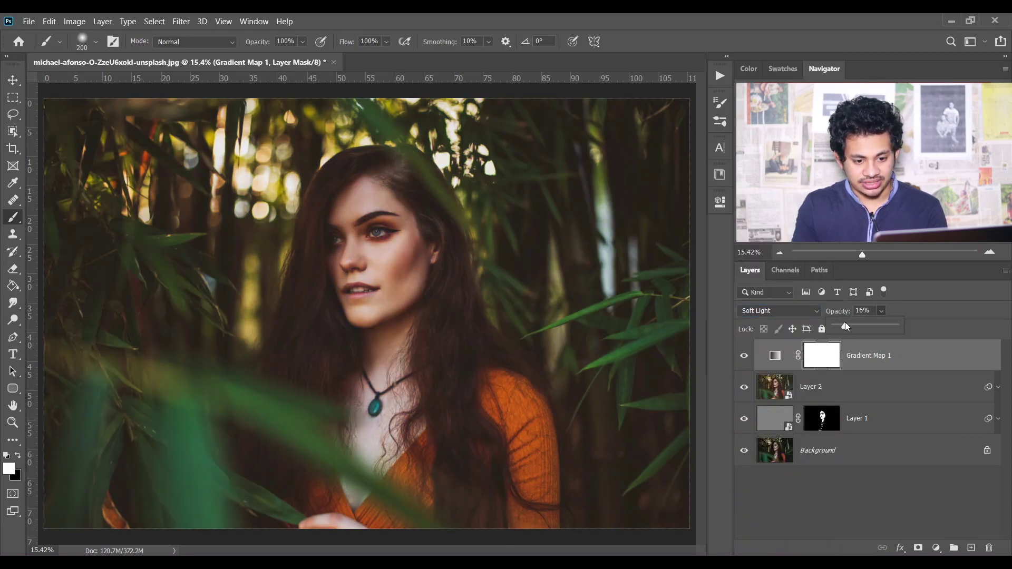
drag(843, 323, 840, 324)
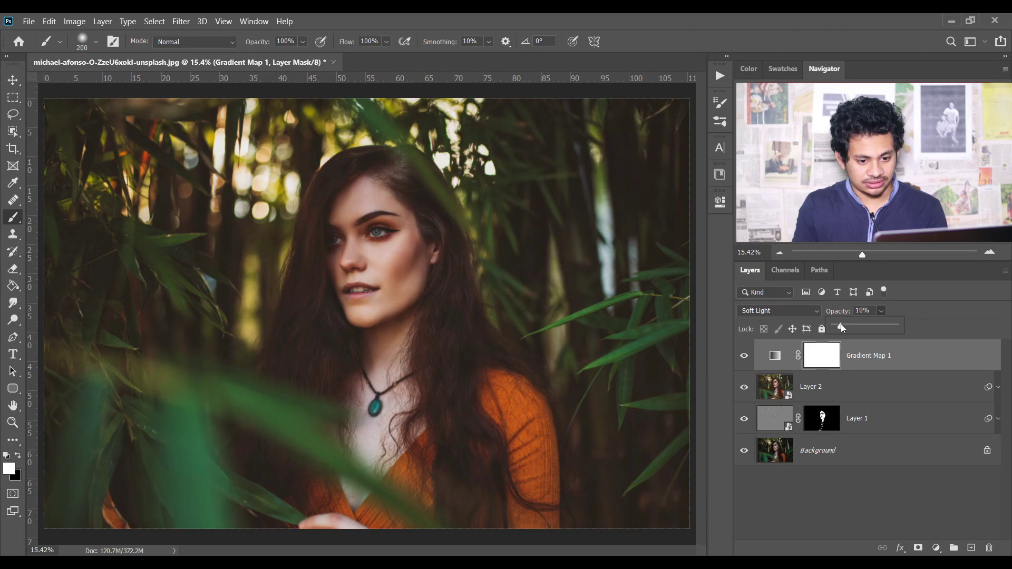
click(775, 355)
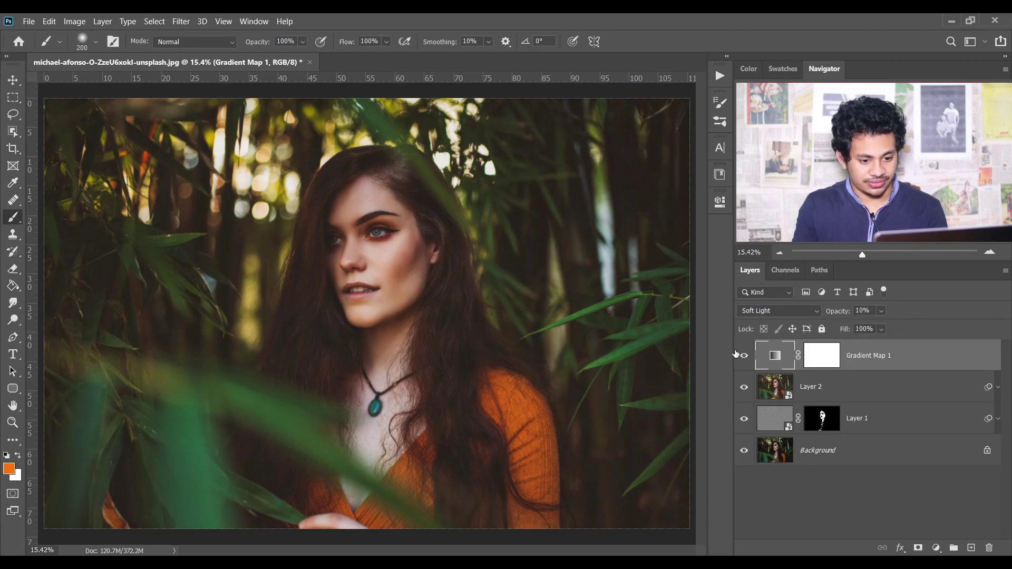
Step: Compare the portrait with and without the Gradient Map layer
click(744, 356)
click(744, 356)
click(744, 356)
click(743, 356)
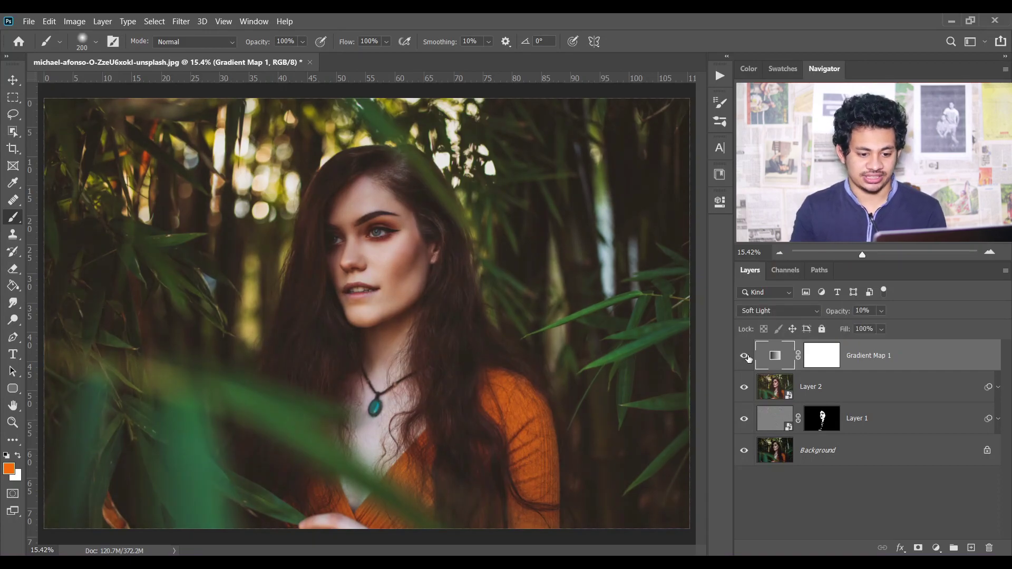
Step: Add a Selective Color adjustment layer and set its Greens to Cyan +100, Yellow -100 and Black +8
click(937, 547)
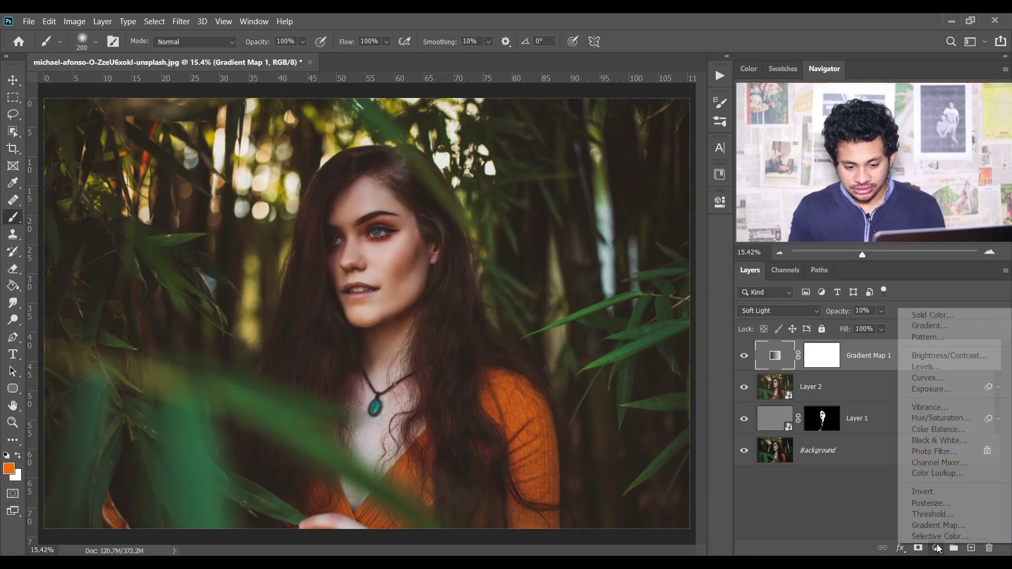
click(941, 537)
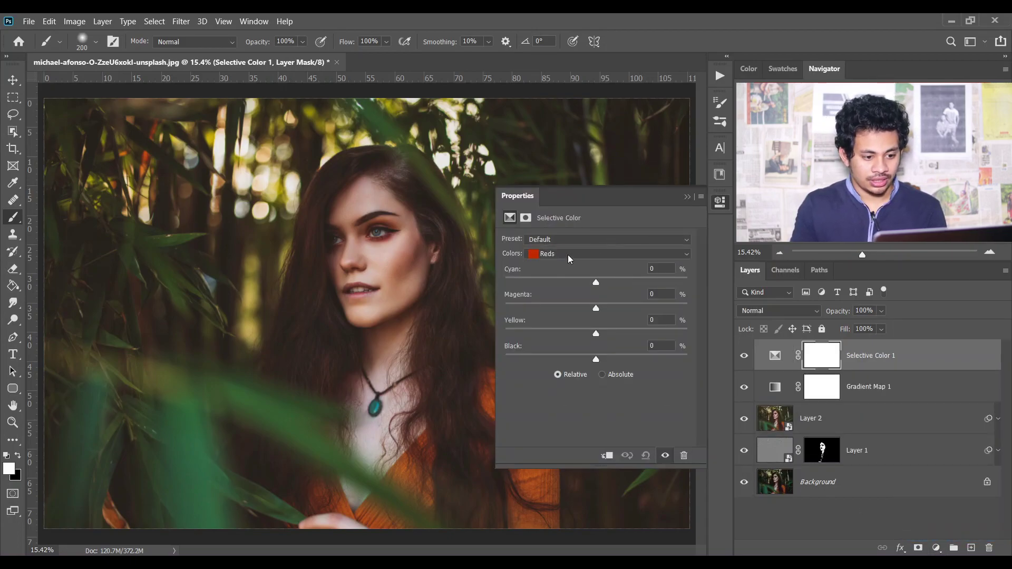
click(568, 255)
click(565, 291)
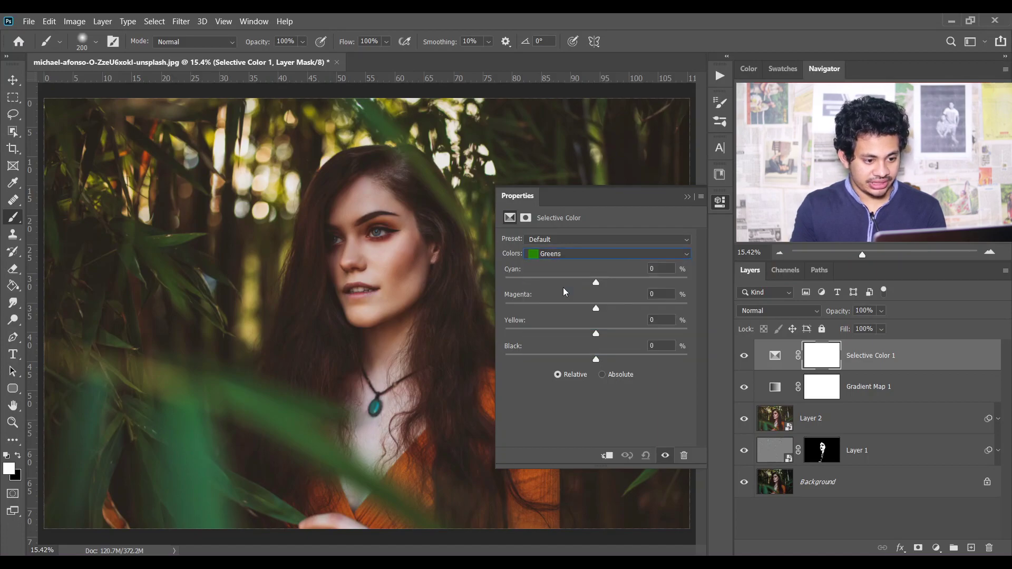
drag(596, 282, 697, 284)
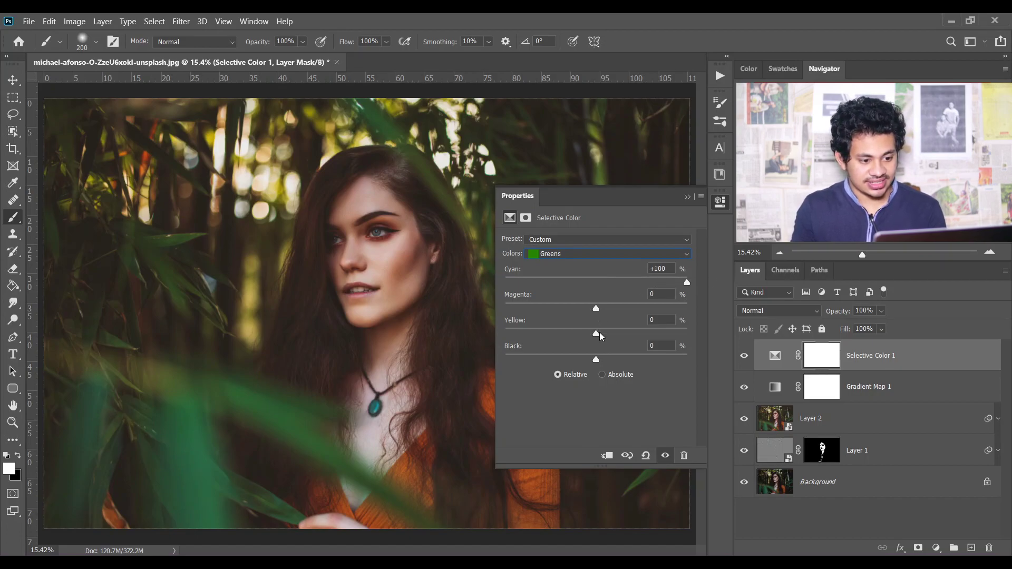
drag(596, 334, 481, 329)
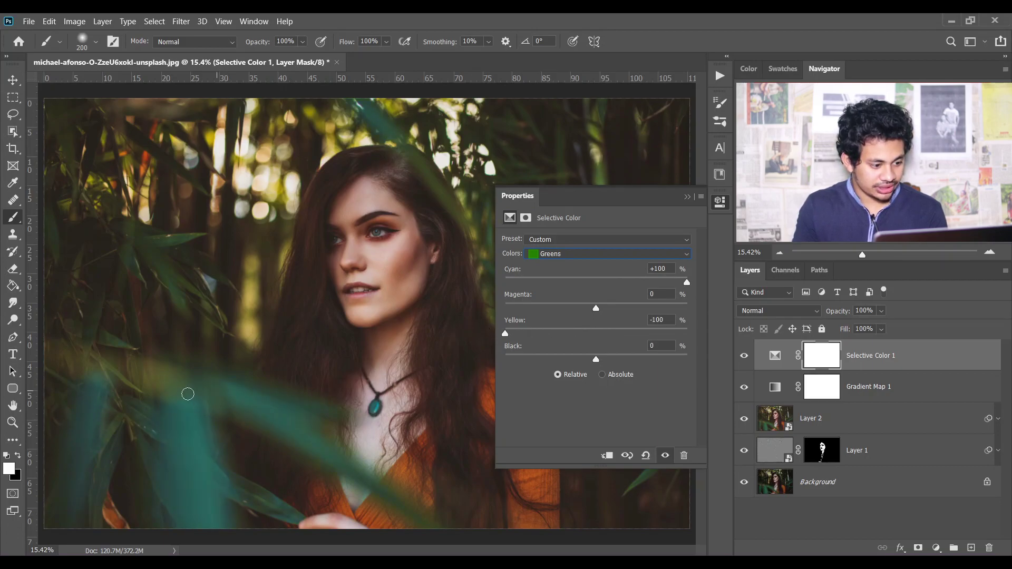
click(604, 359)
mouse_move(604, 360)
mouse_down()
mouse_move(620, 360)
mouse_move(604, 360)
mouse_up()
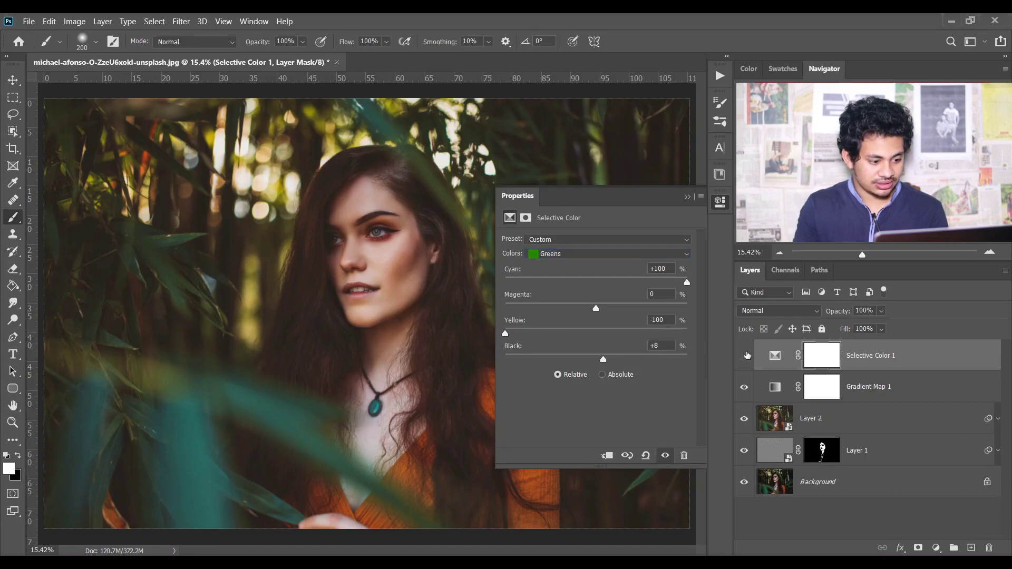
Step: Set the Neutrals to Cyan -9 in the Selective Color adjustment and compare the image with and without it
click(591, 257)
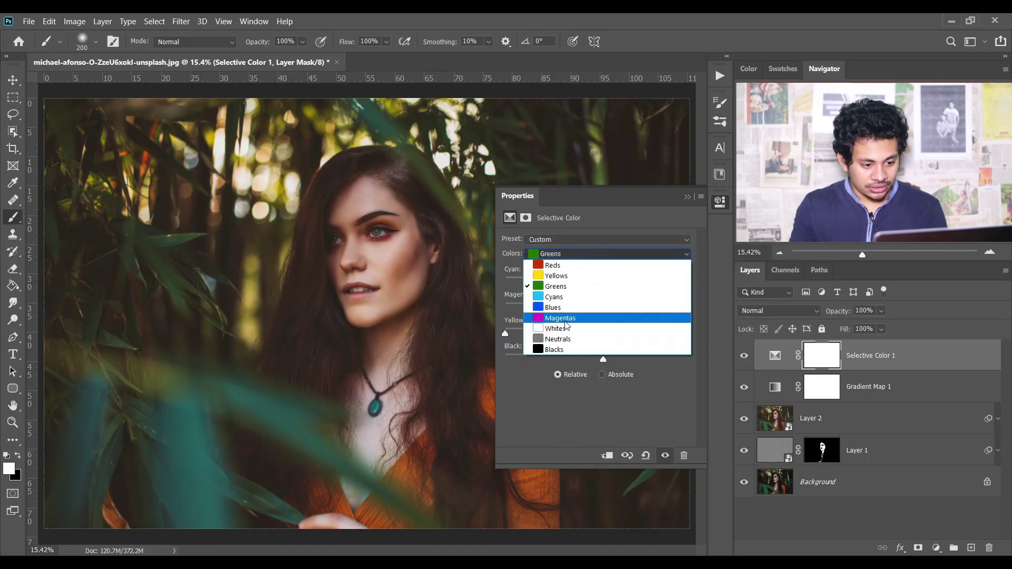
click(580, 346)
mouse_move(596, 283)
mouse_down()
mouse_move(632, 288)
mouse_move(546, 285)
mouse_move(605, 288)
mouse_move(589, 287)
mouse_up()
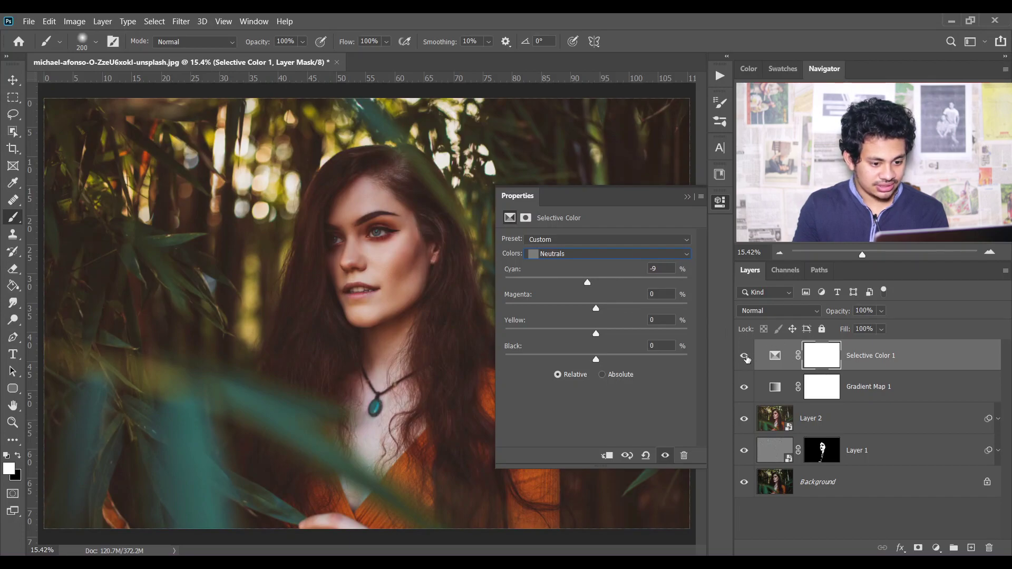
click(745, 357)
click(745, 356)
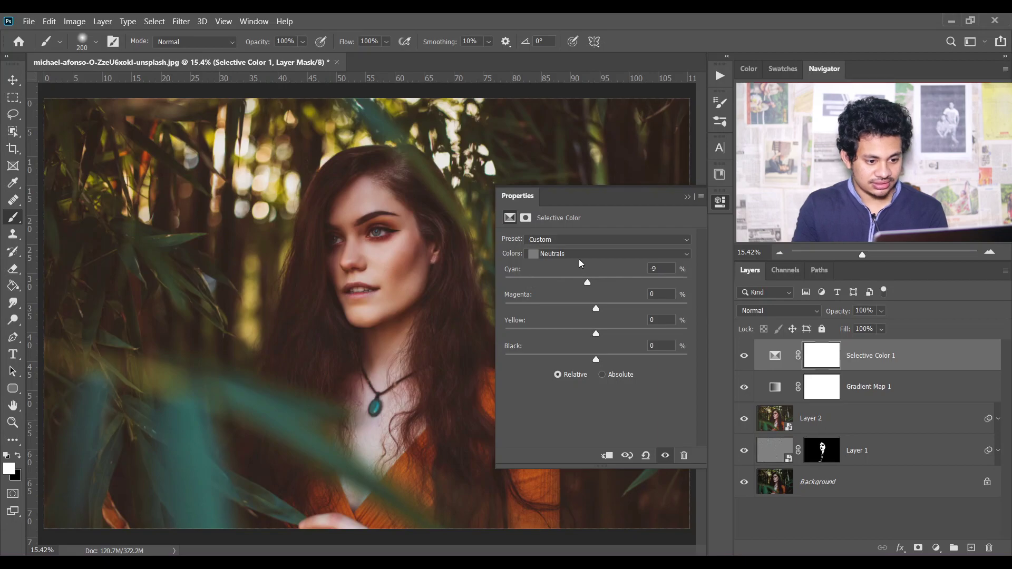
Step: Set the Blacks range of the Selective Color adjustment to Black +4
click(589, 254)
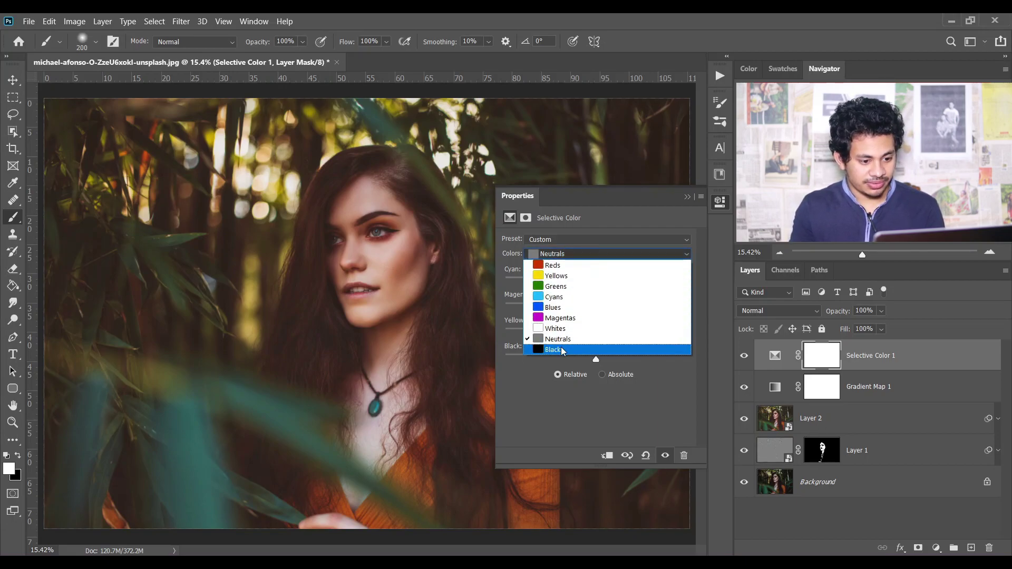
click(562, 350)
drag(596, 360, 602, 361)
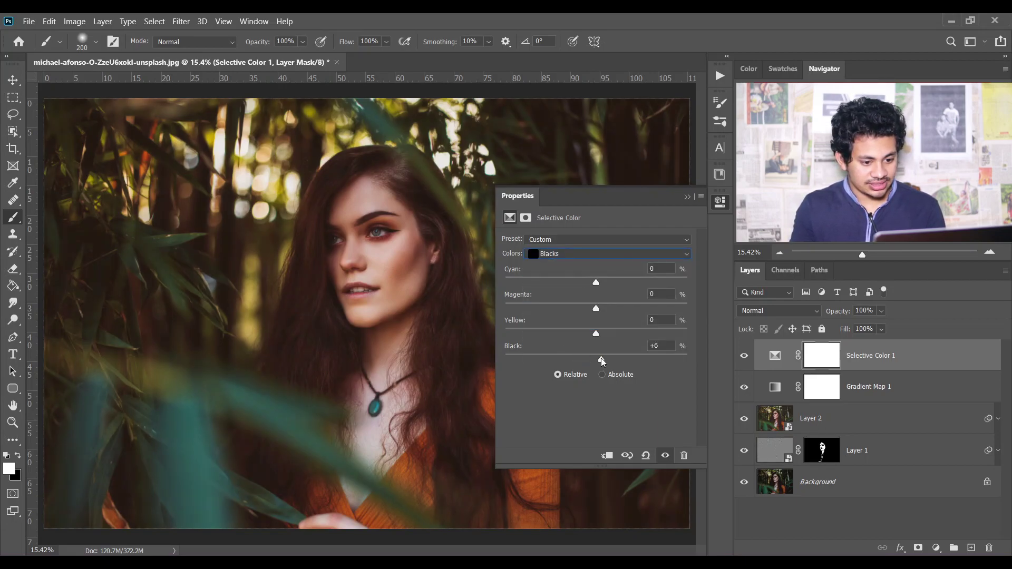
click(601, 362)
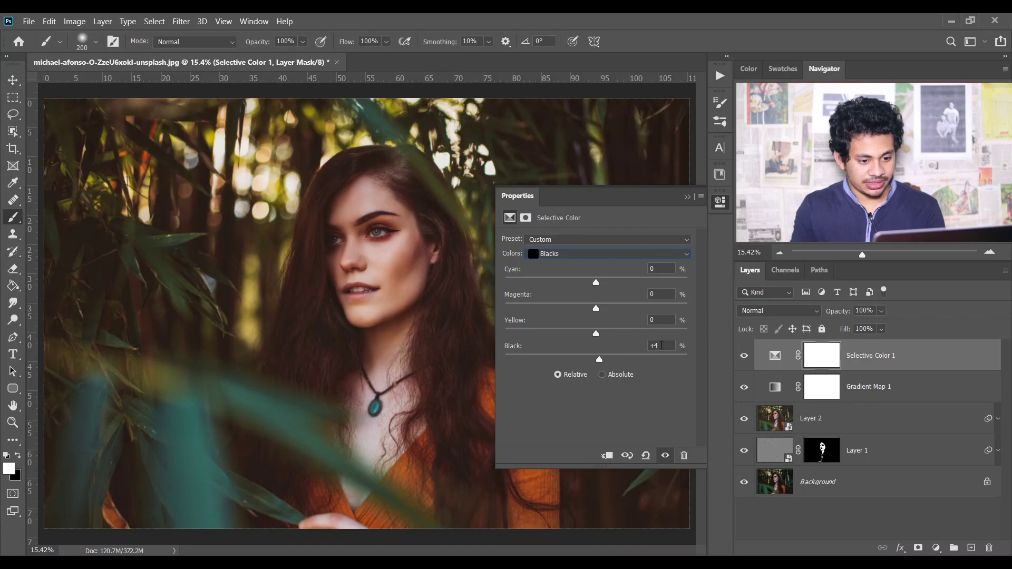
Step: Set the Blacks range to Black +5 in the Selective Color adjustment and reduce the layer's opacity to 75%
text(5)
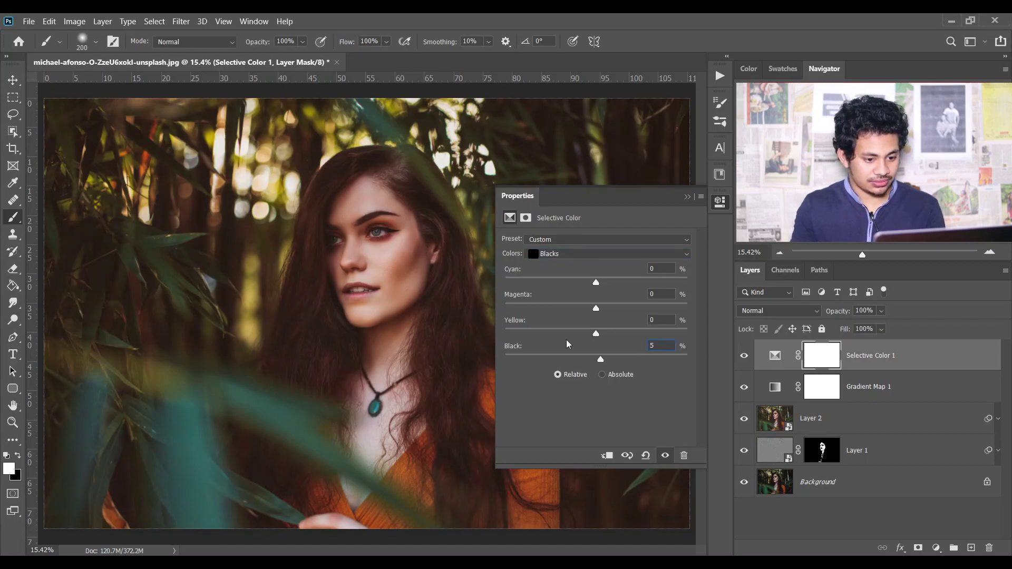
click(687, 198)
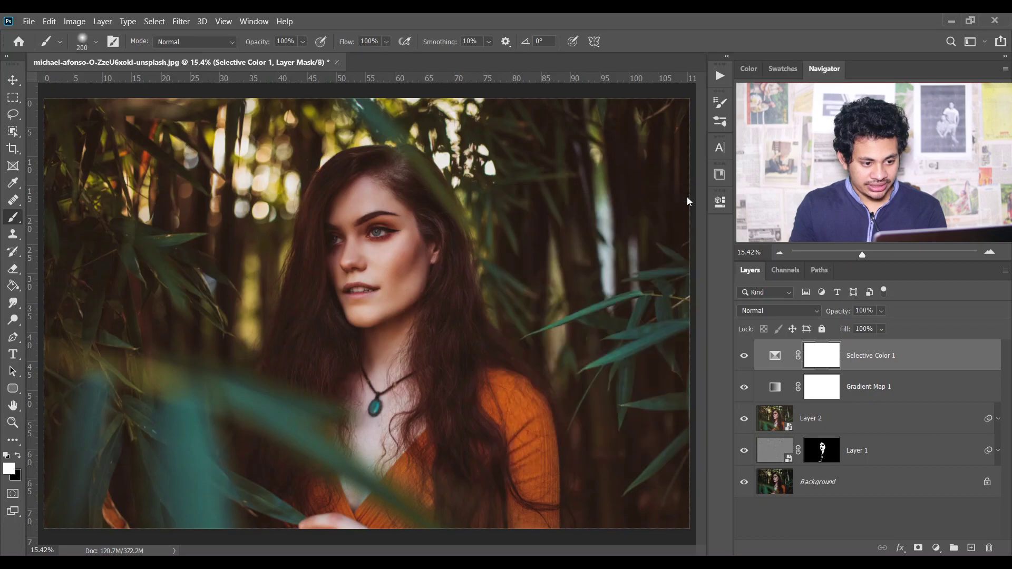
click(745, 356)
click(745, 356)
click(880, 329)
drag(879, 325, 880, 325)
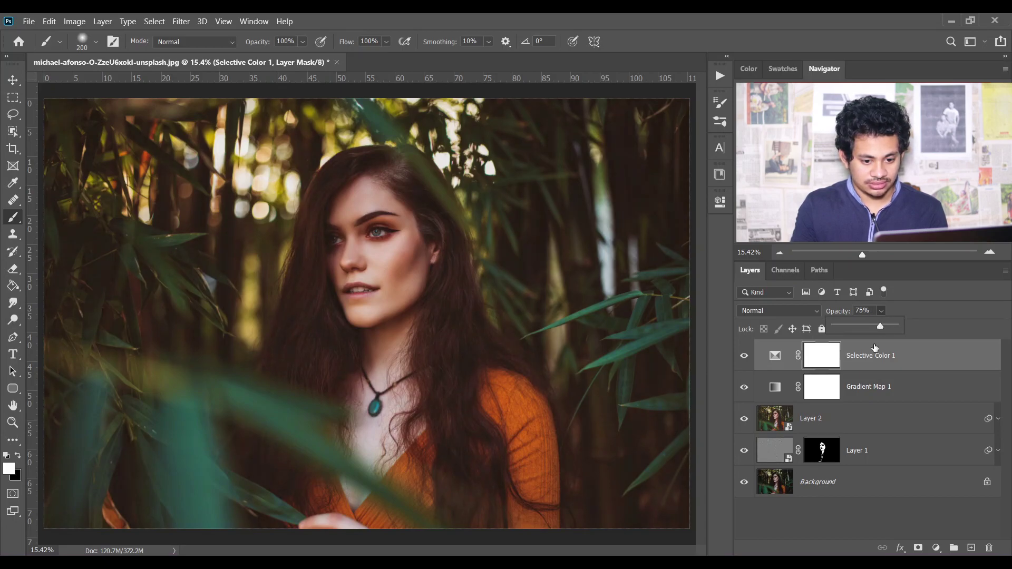
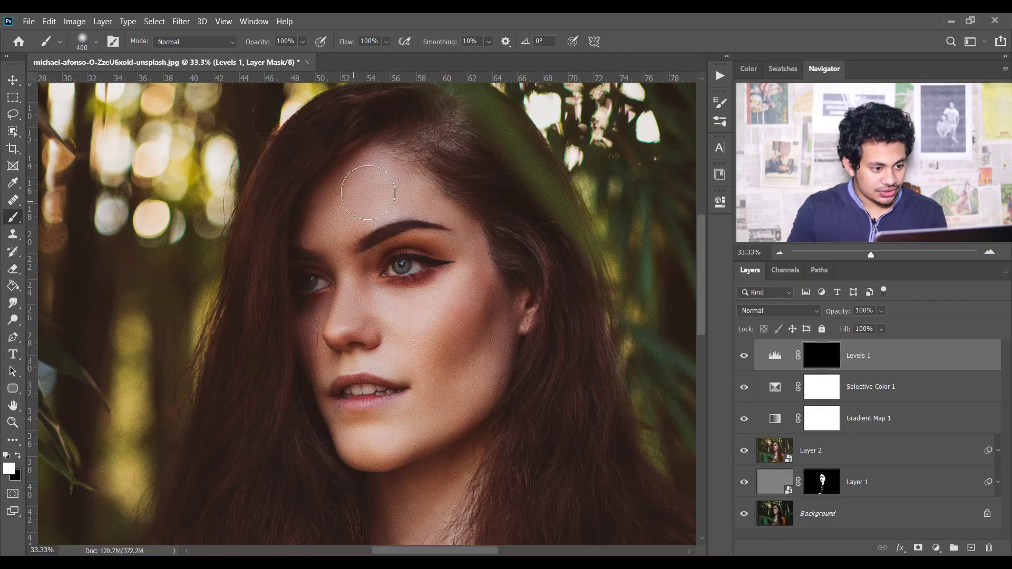
Step: Paint the face white on the Levels layer mask and fill the remaining dark gaps while viewing the mask alone
click(346, 317)
mouse_move(346, 317)
mouse_down()
mouse_move(335, 359)
mouse_move(362, 442)
mouse_move(376, 419)
mouse_move(398, 440)
mouse_move(421, 383)
mouse_move(438, 391)
mouse_move(426, 412)
mouse_move(469, 373)
mouse_move(500, 316)
mouse_move(426, 313)
mouse_up()
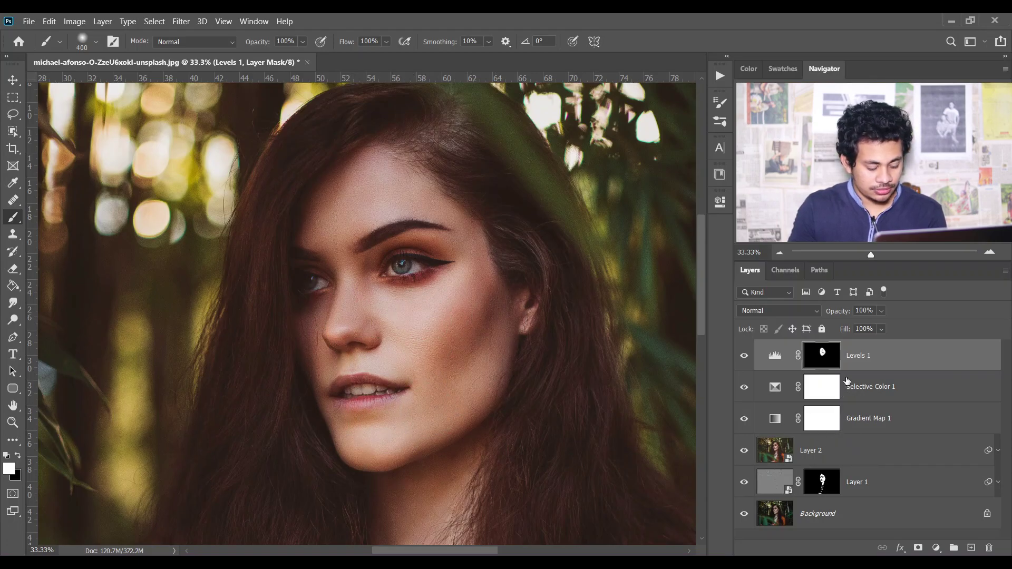
alt+click(825, 364)
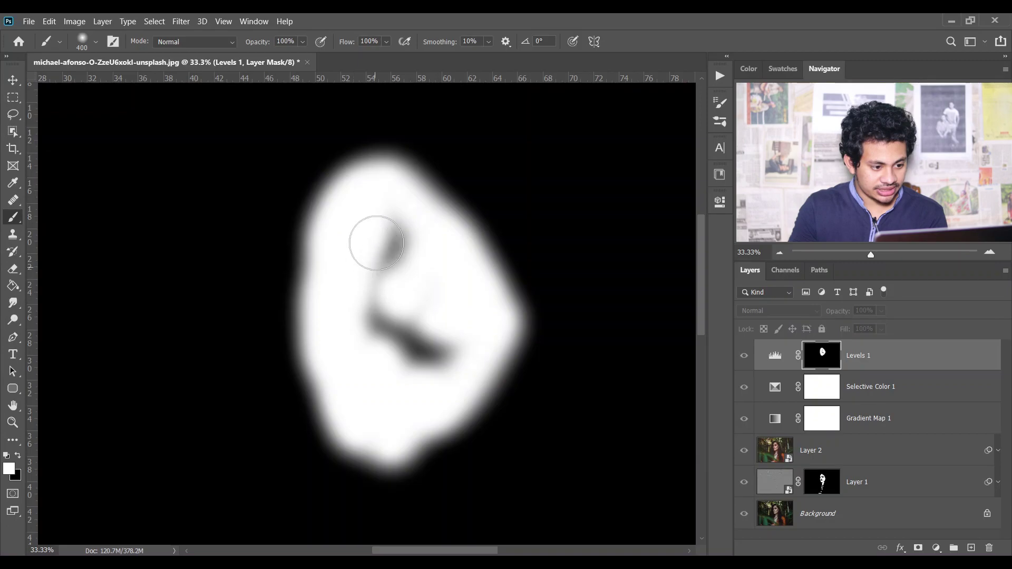
mouse_move(377, 244)
mouse_down()
mouse_move(365, 313)
mouse_move(390, 289)
mouse_move(376, 344)
mouse_move(402, 358)
mouse_move(427, 333)
mouse_move(444, 345)
mouse_move(438, 297)
mouse_move(386, 211)
mouse_move(440, 310)
mouse_move(417, 387)
mouse_move(370, 375)
mouse_up()
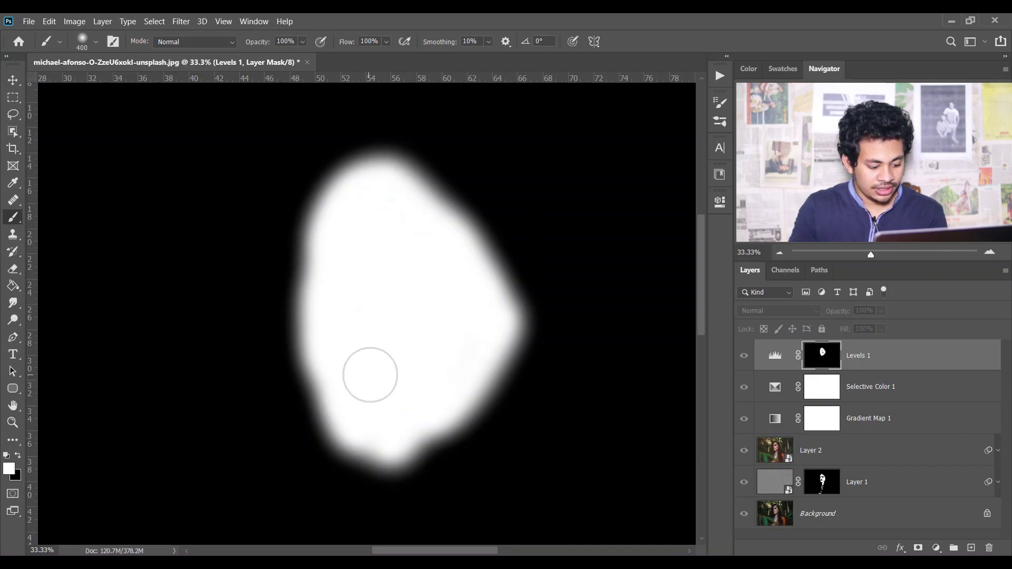
alt+click(824, 364)
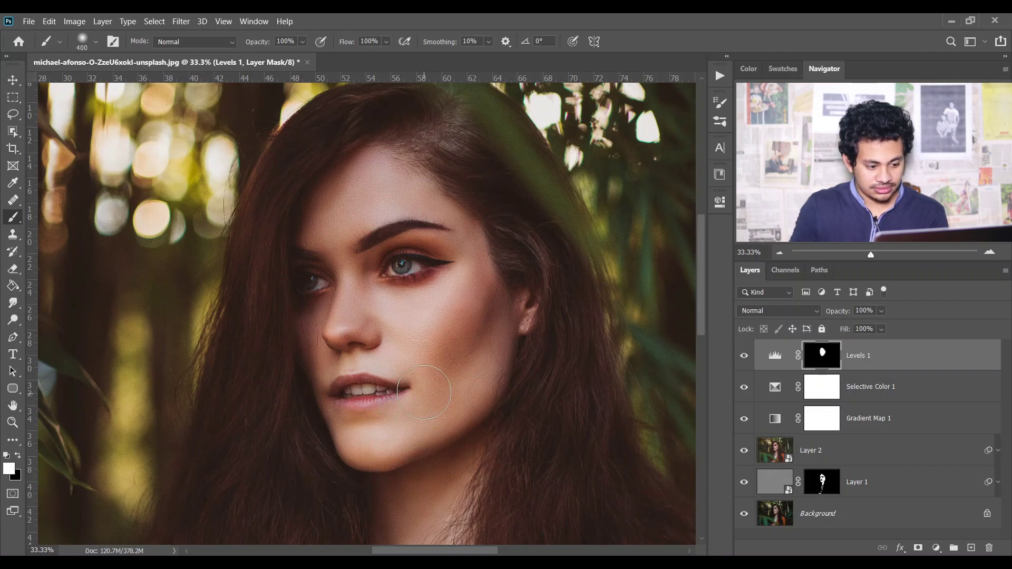
Step: Set the Levels input values to shadows 3, midtones 1.03 and highlights 238
double_click(775, 358)
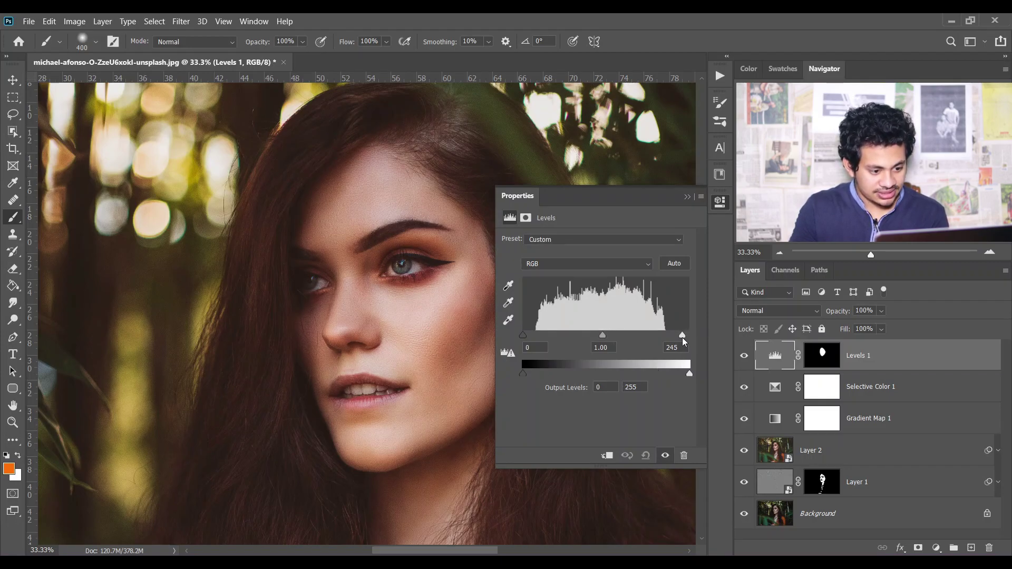
drag(523, 338, 526, 337)
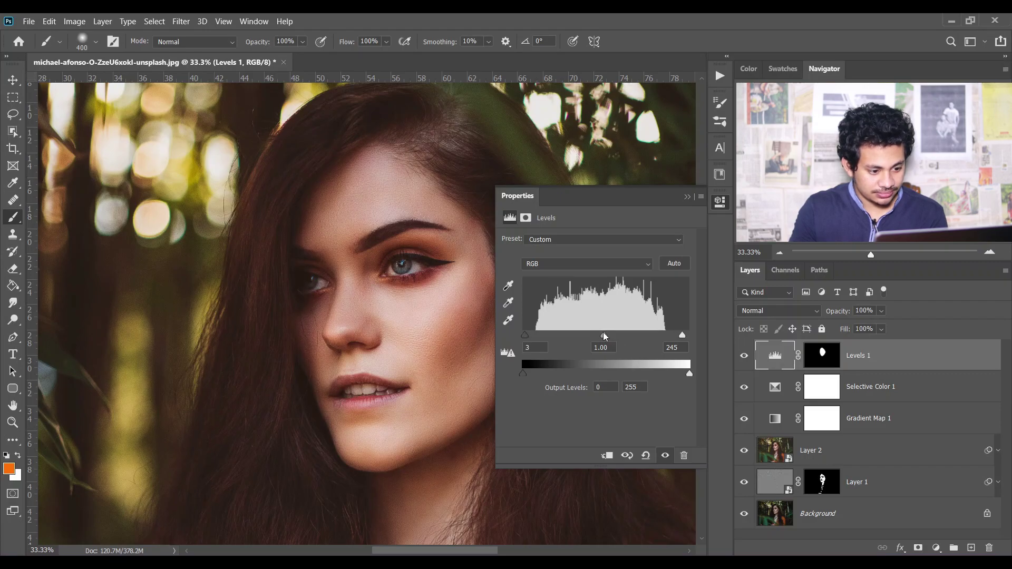
drag(605, 337, 604, 340)
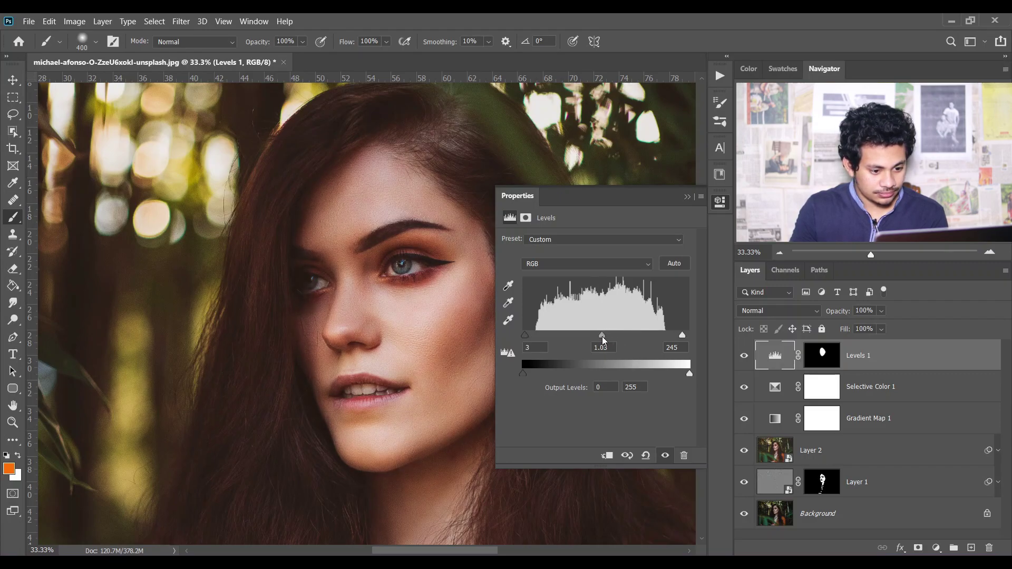
click(745, 357)
click(745, 357)
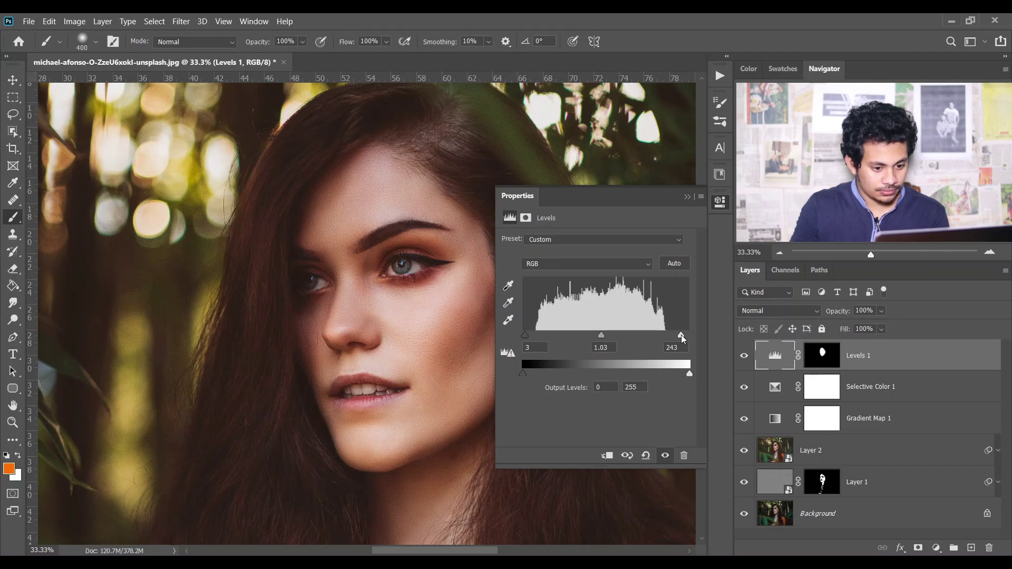
drag(682, 334, 679, 336)
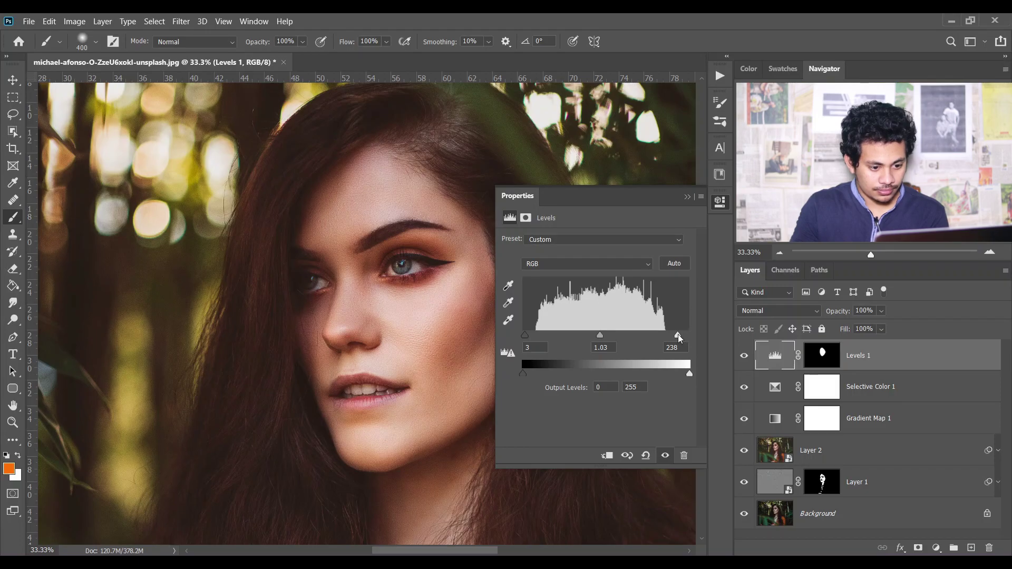
click(687, 196)
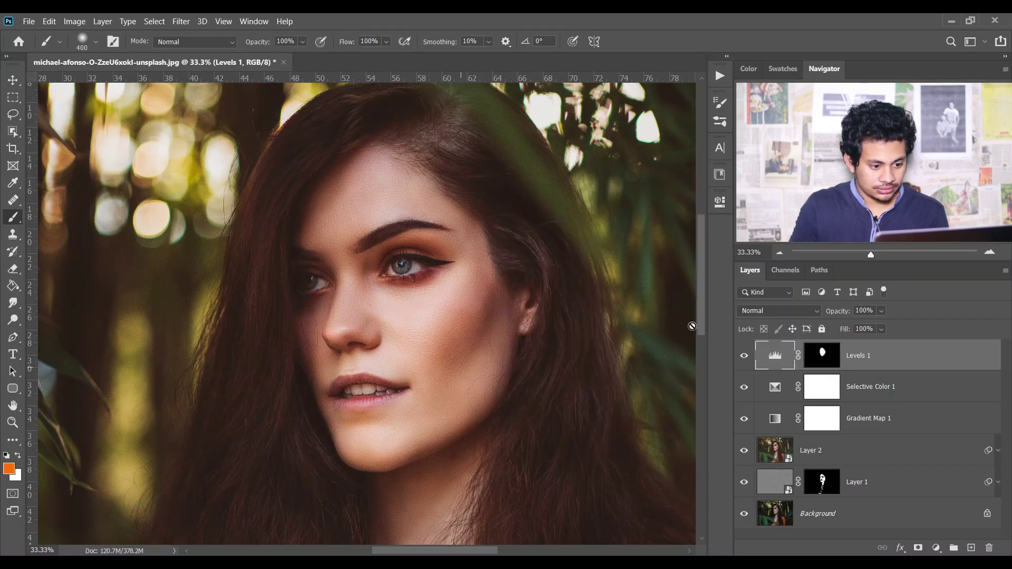
Step: Compare the face with and without the Levels adjustment
click(745, 356)
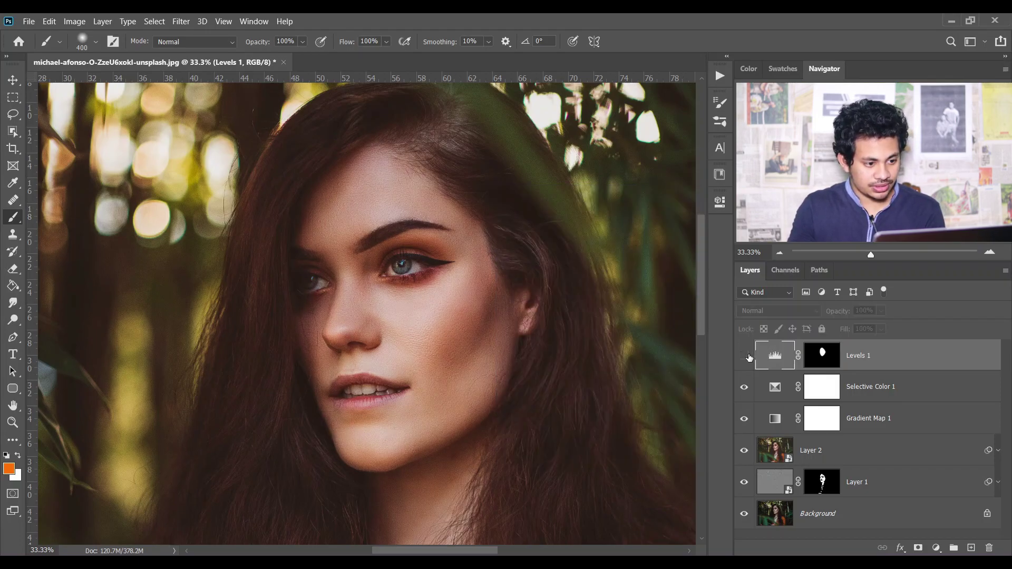
click(745, 356)
click(745, 356)
click(745, 356)
Step: Extend the Levels layer mask by painting white over the neck and upper chest with the size 400 brush
click(820, 358)
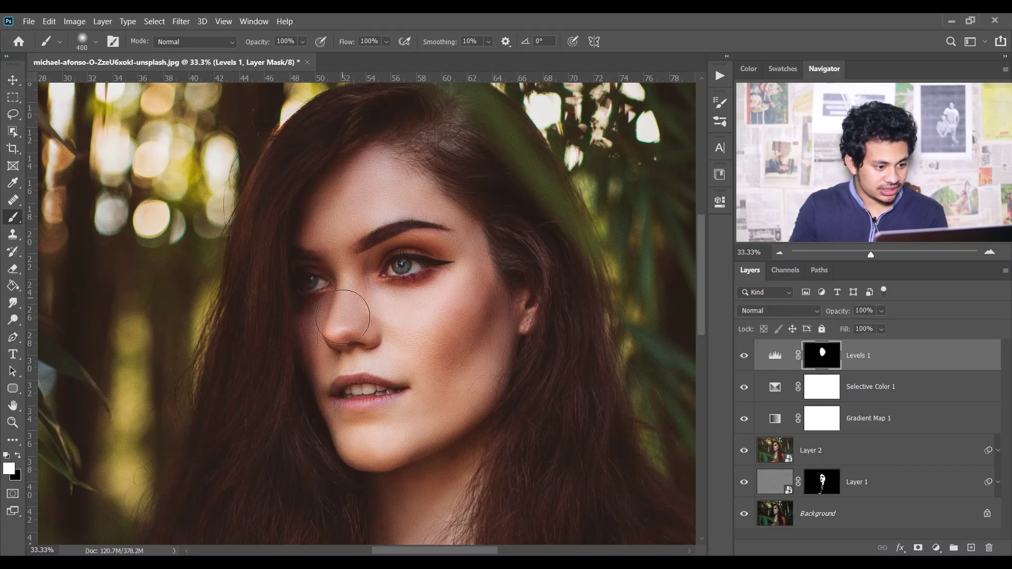
scroll(429, 335, down, 5)
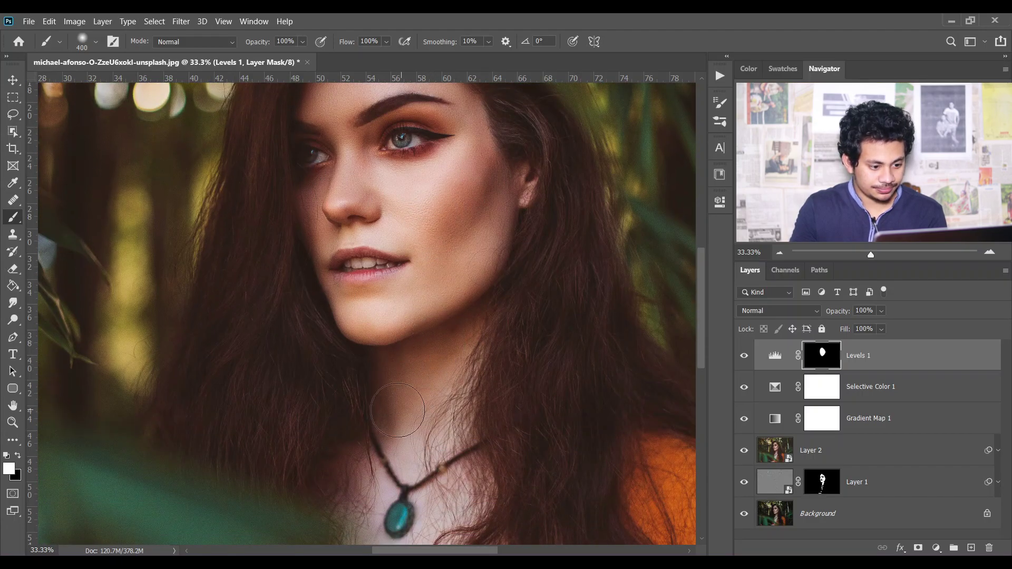
mouse_move(398, 411)
mouse_down()
mouse_move(414, 454)
mouse_move(424, 433)
mouse_move(440, 497)
mouse_move(385, 501)
mouse_up()
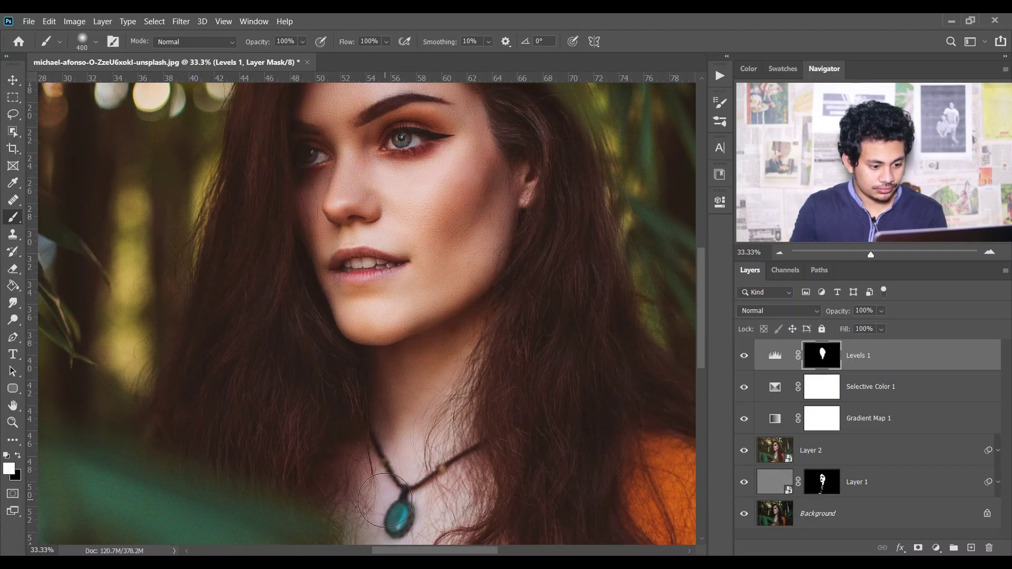
scroll(437, 501, down, 2)
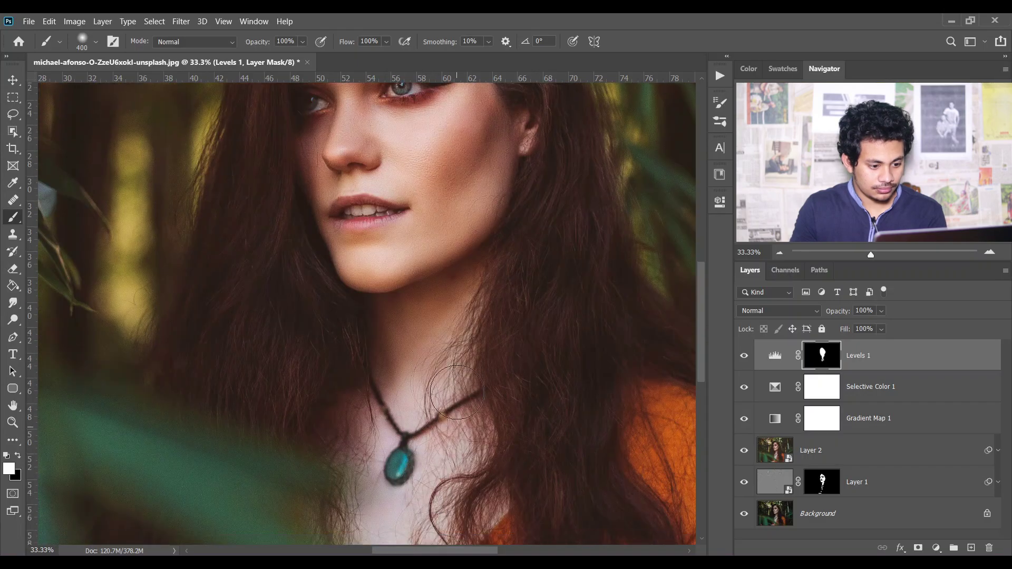
scroll(443, 380, up, 1)
scroll(437, 377, down, 1)
scroll(431, 375, up, 4)
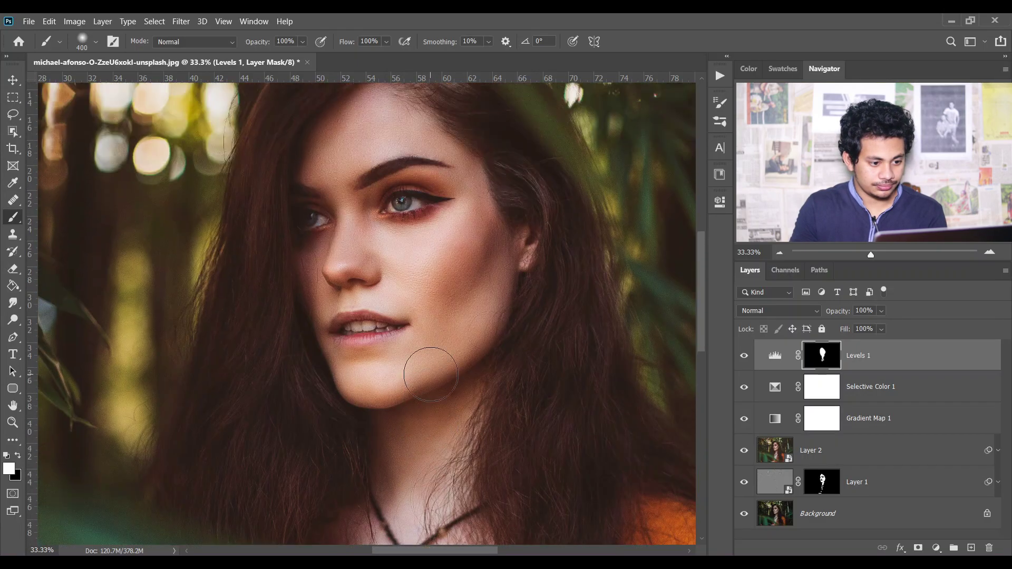
scroll(454, 350, up, 2)
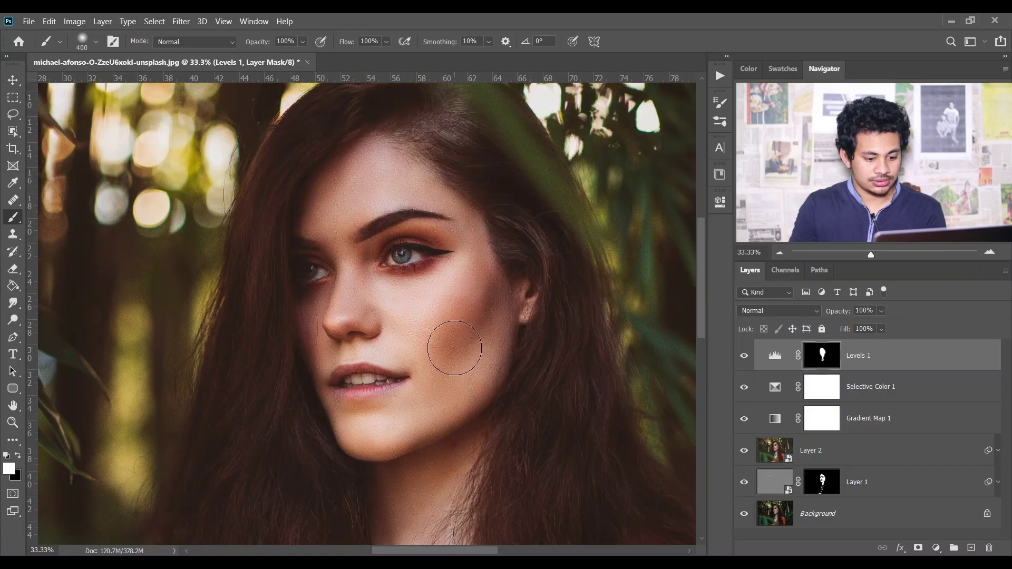
Step: Compare the portrait with and without the Levels layer and reduce the layer's opacity to 85%
key(ctrl+minus)
key(ctrl+minus)
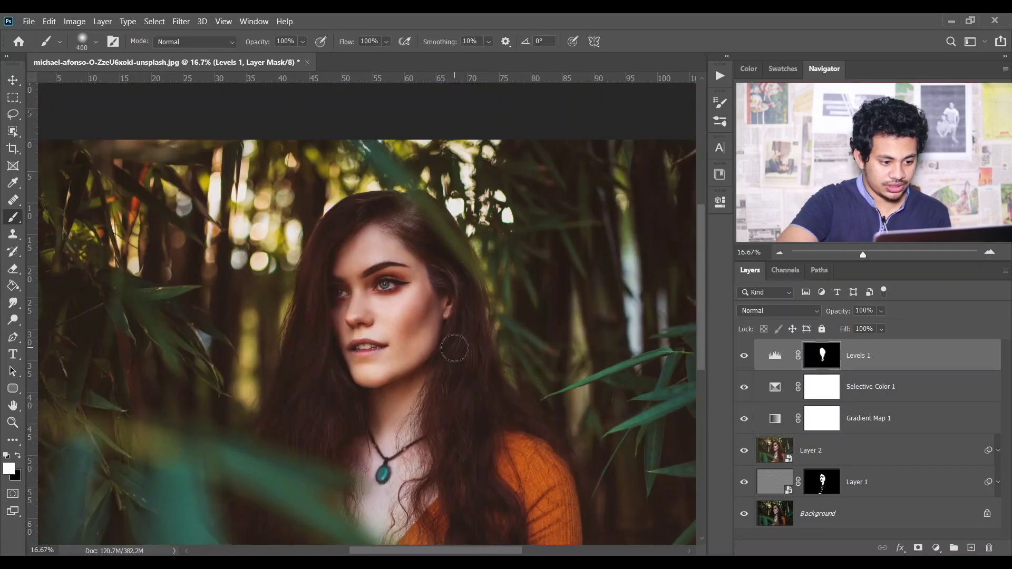
scroll(495, 439, down, 1)
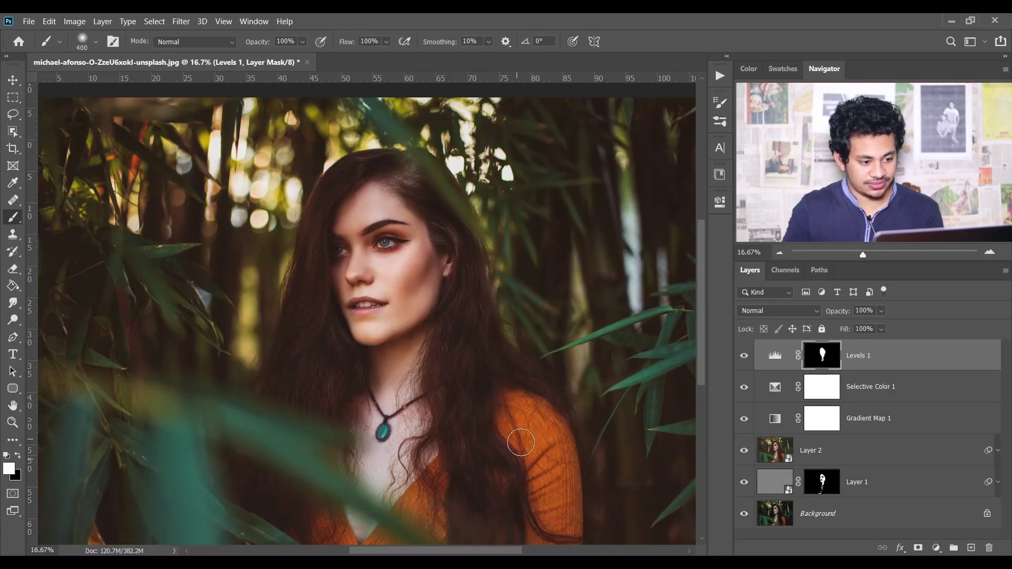
click(744, 357)
click(744, 361)
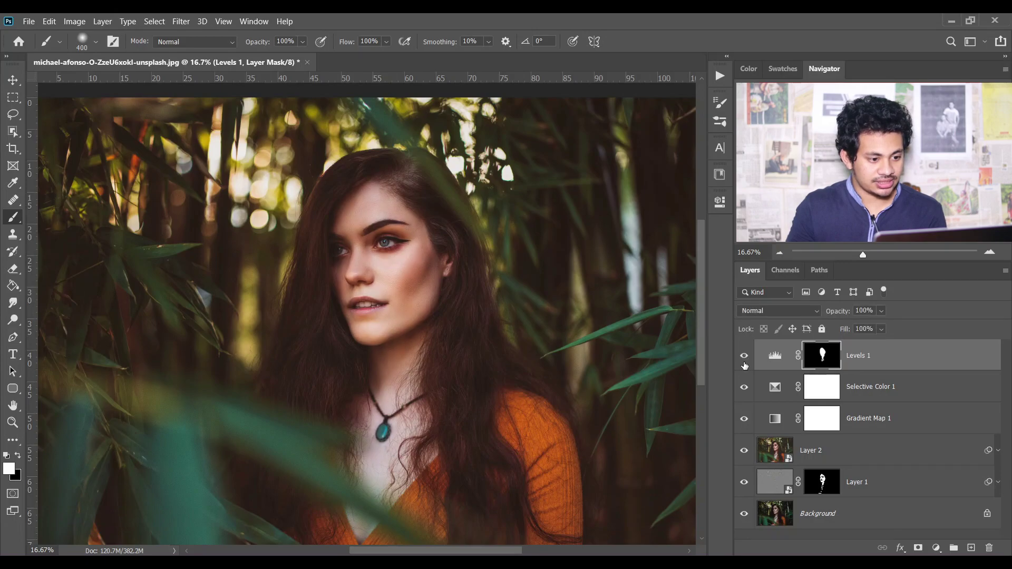
click(744, 360)
click(744, 361)
click(881, 311)
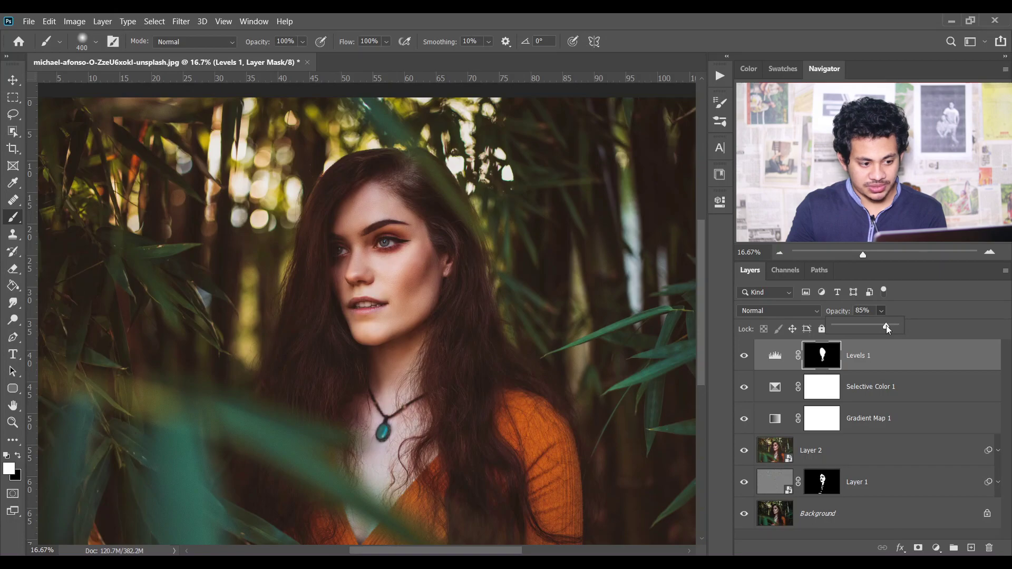
Step: Compare the portrait with and without the Levels layer at its 85% opacity
click(775, 356)
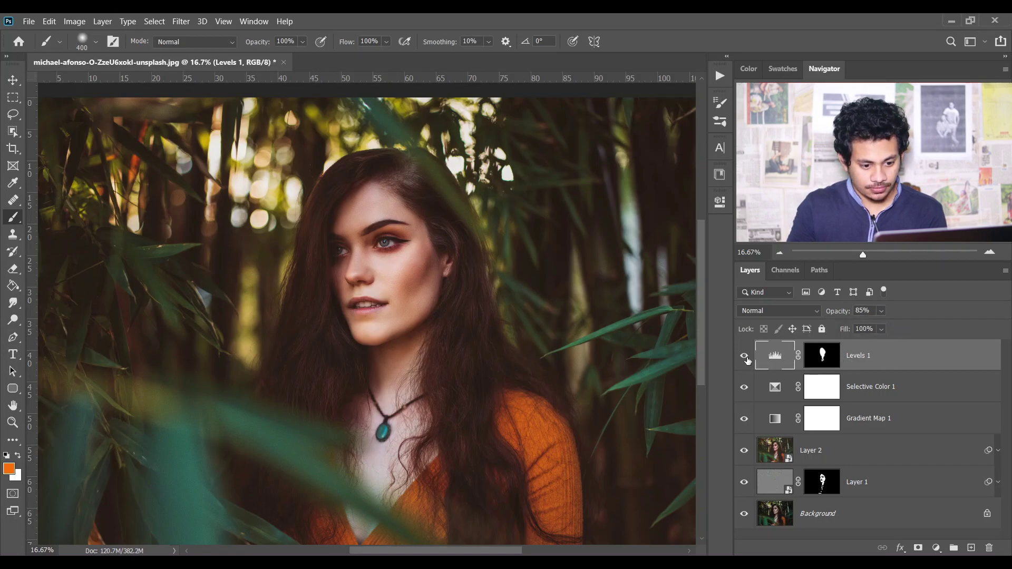
click(745, 359)
click(747, 360)
click(747, 360)
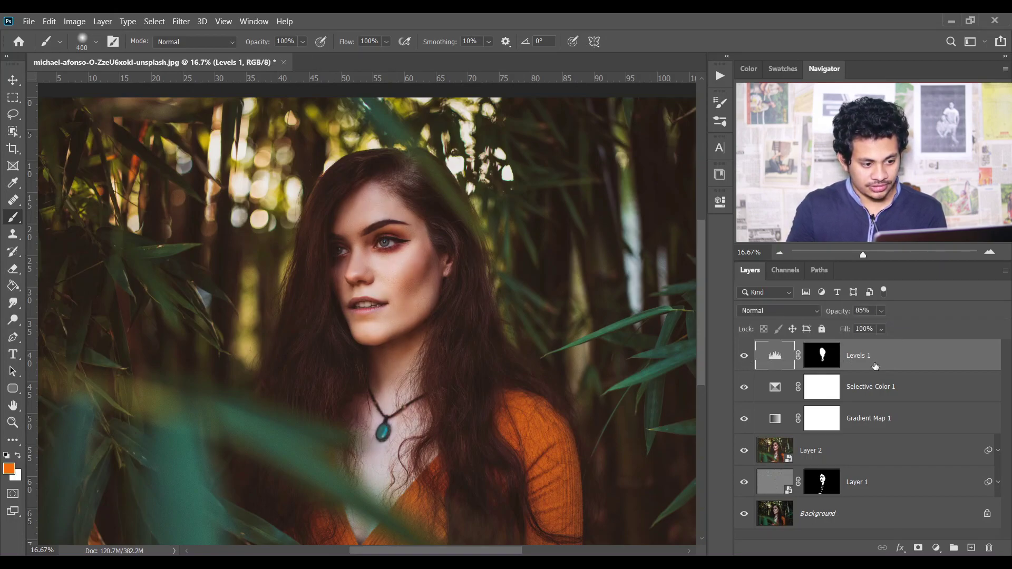
Step: Add a Curves adjustment layer, raise the upper part of its RGB curve strongly and invert its mask to black
key(ctrl+plus)
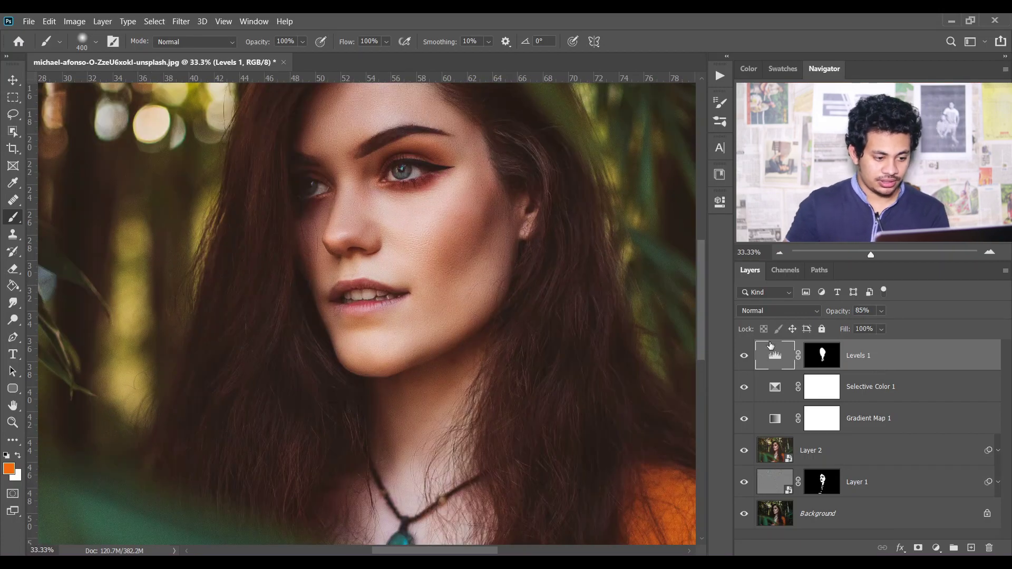
scroll(459, 267, up, 3)
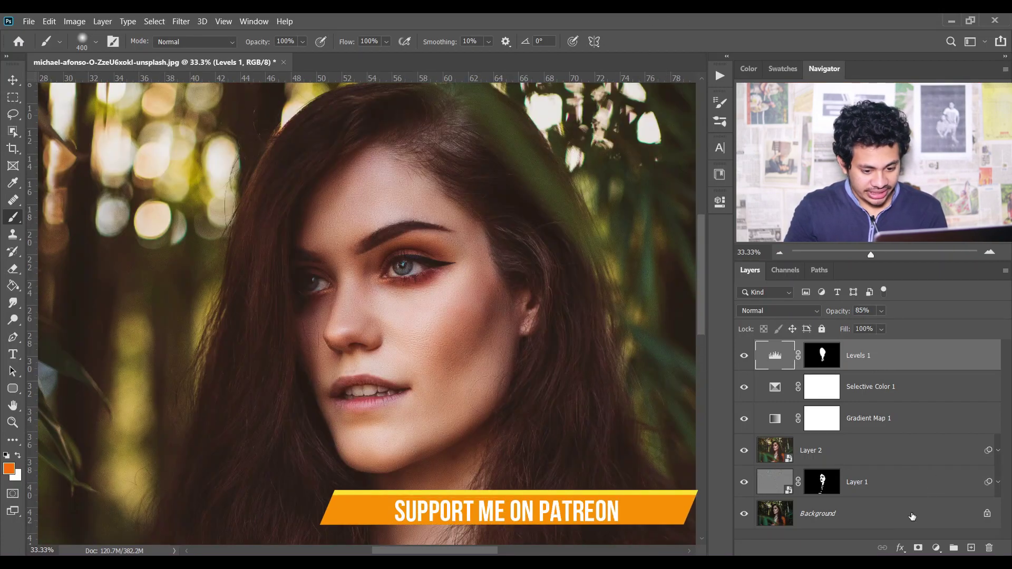
click(936, 548)
click(929, 384)
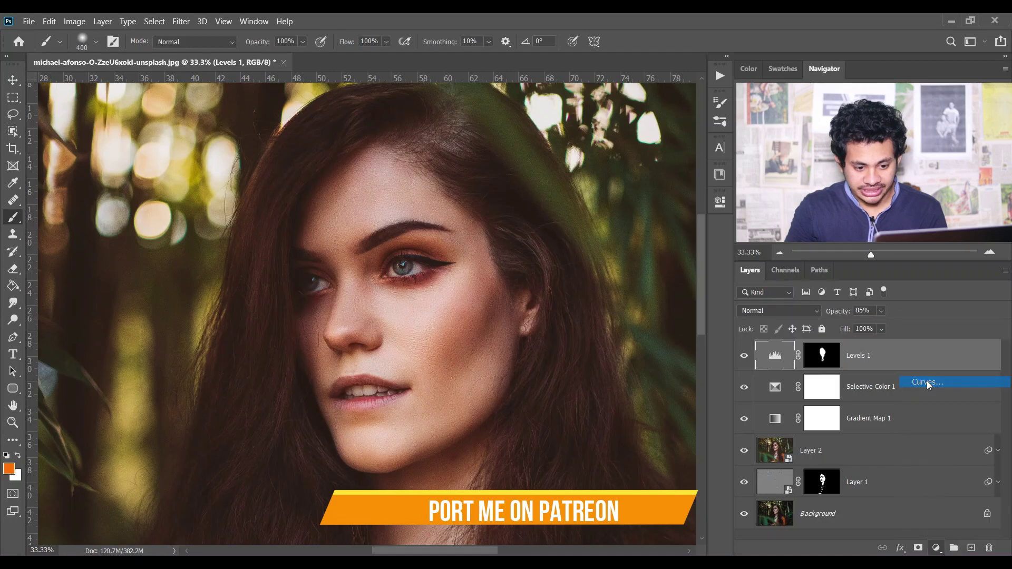
drag(635, 322, 635, 277)
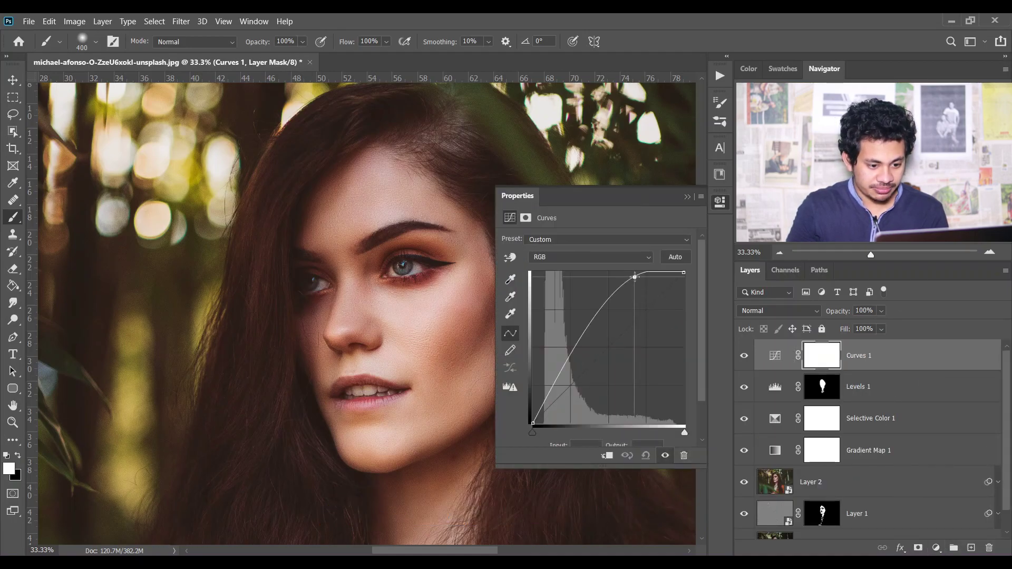
click(688, 197)
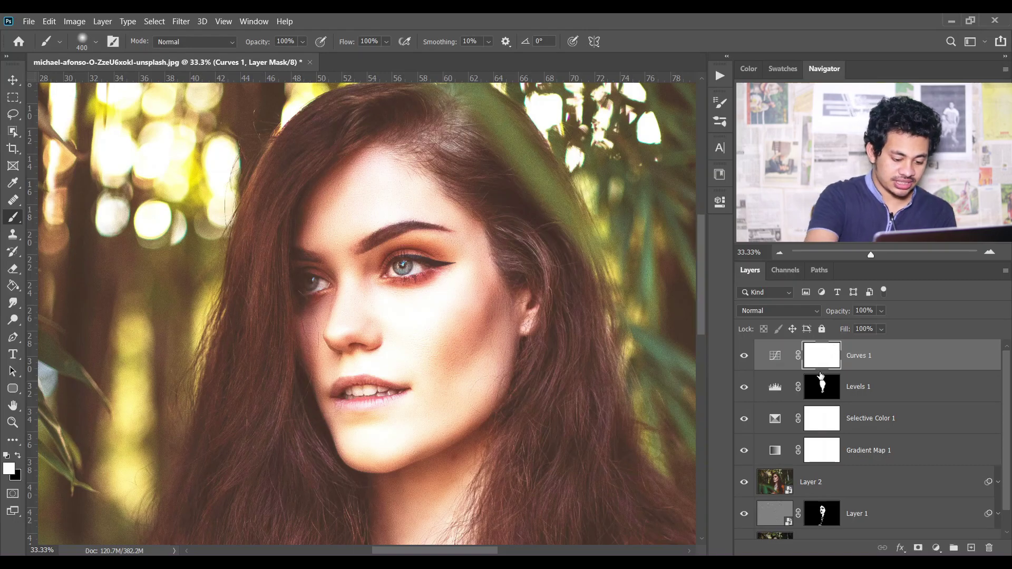
key(ctrl+i)
Step: Paint white over the iris of the eye nearest the camera on the Curves layer mask with a size 100 brush
key(ctrl+plus)
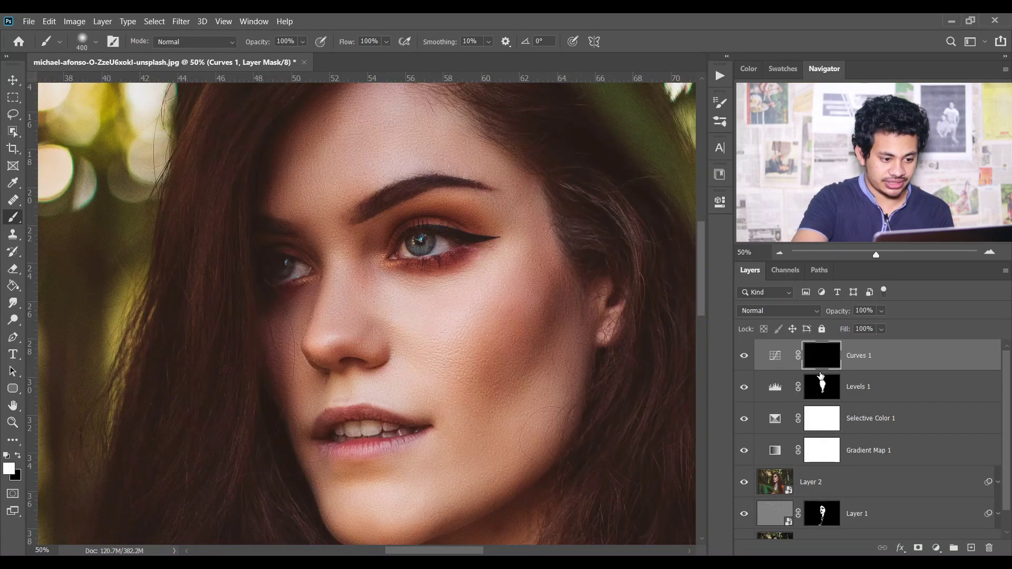
key(bracketleft)
key(bracketleft)
key(bracketleft)
key(bracketleft)
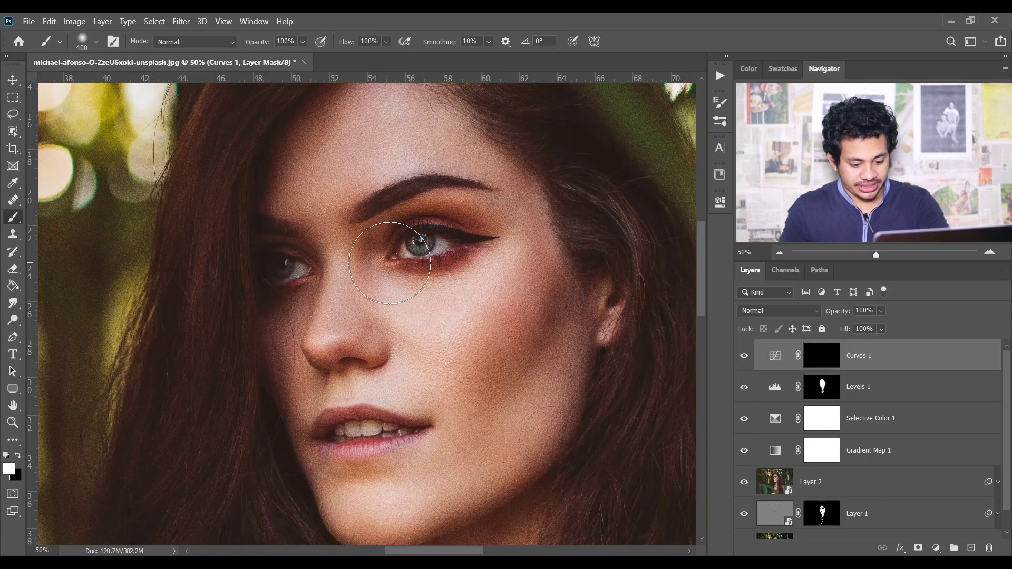
key(bracketleft)
key(bracketleft)
key(bracketleft)
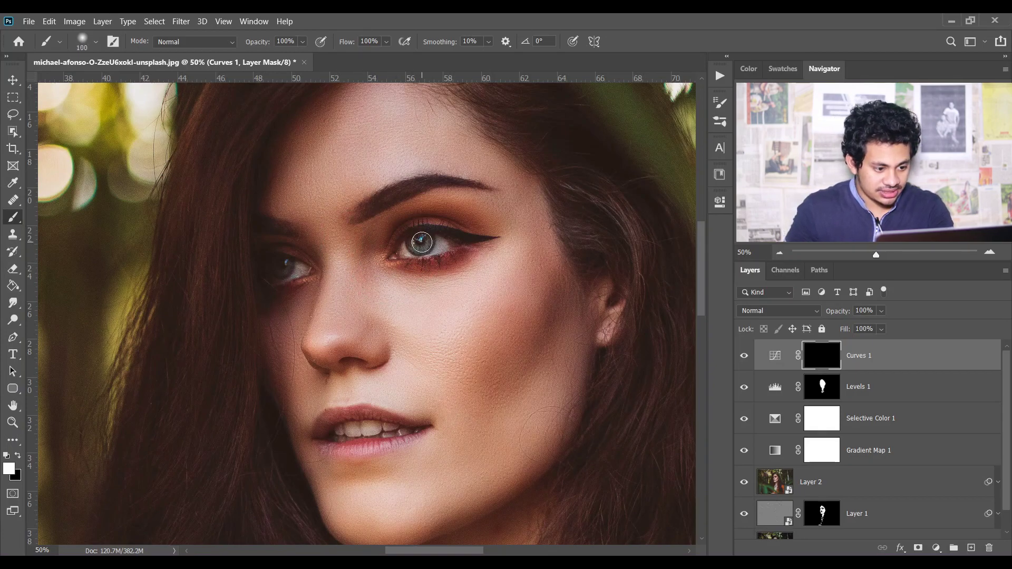
click(421, 239)
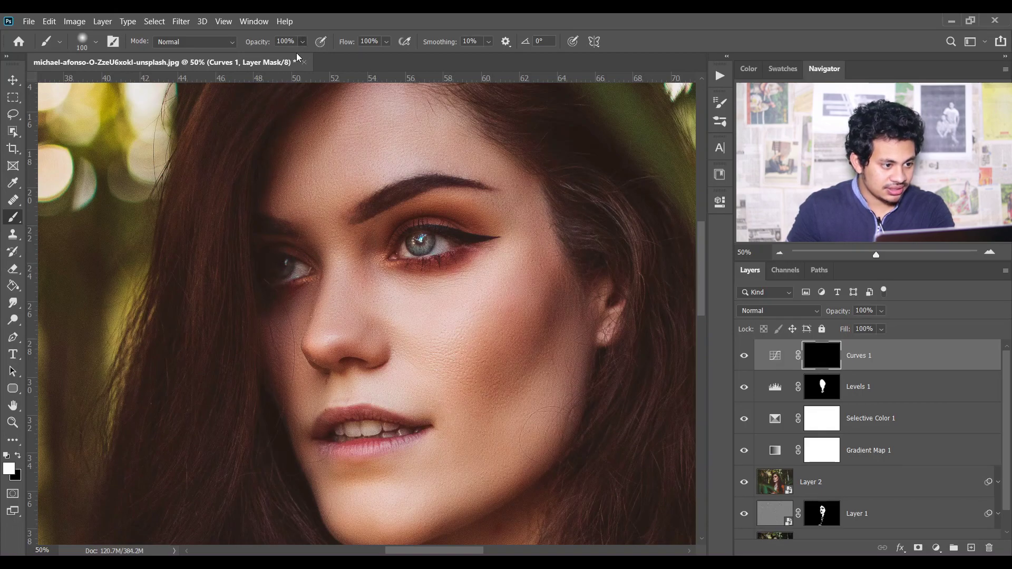
Step: Set the brush opacity to 18% and compare the portrait with and without the Curves layer
click(303, 42)
key(Return)
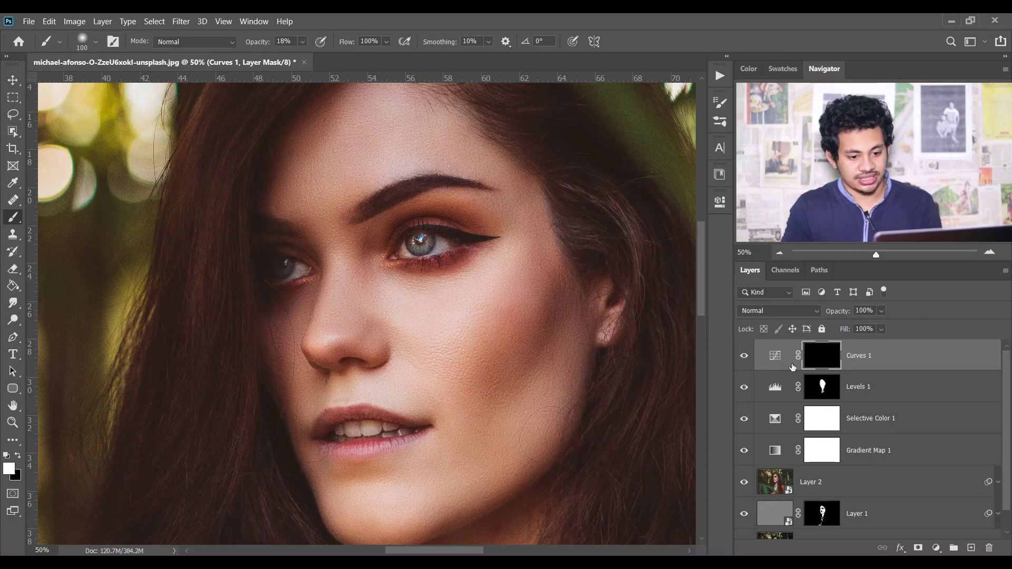
click(745, 356)
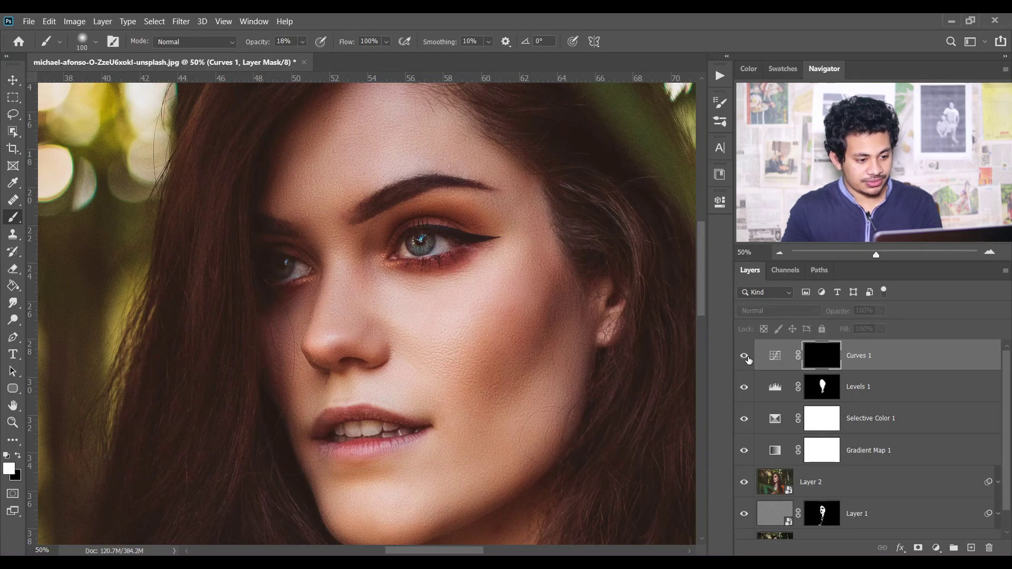
click(745, 358)
Step: Reduce the Curves layer's opacity to 78% and compare the whole photo with and without the layer
key(ctrl+minus)
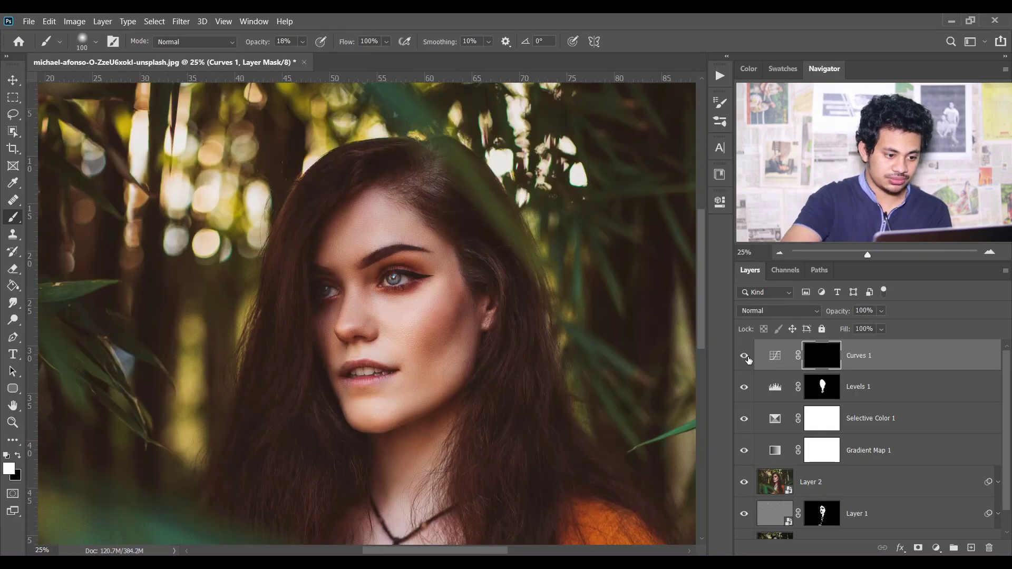
click(882, 312)
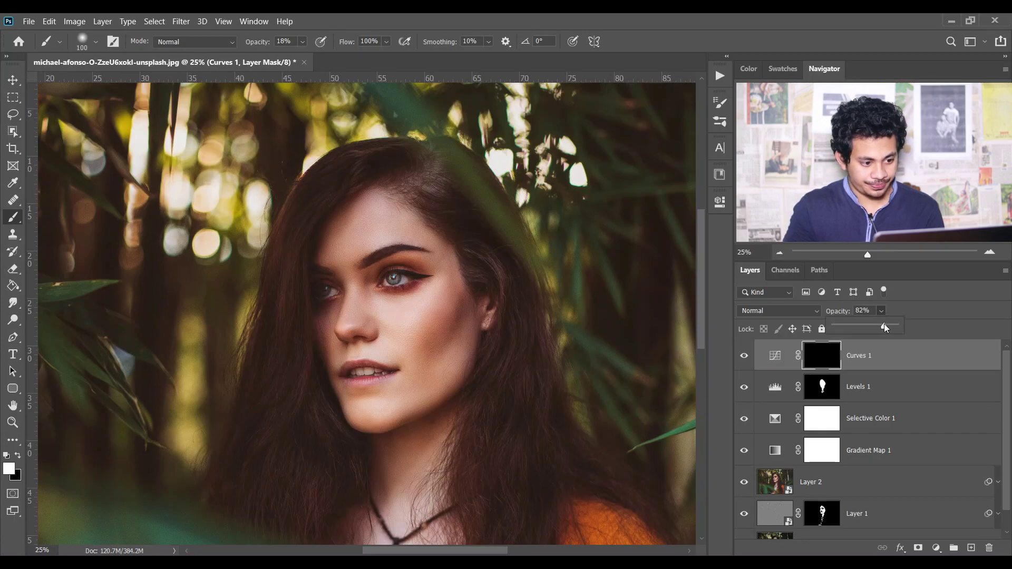
key(ctrl+2)
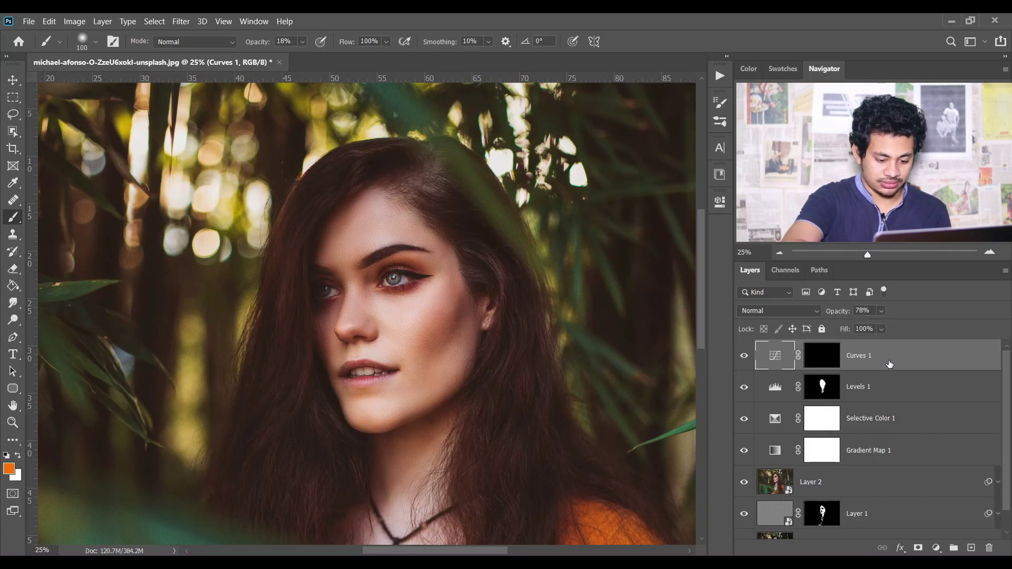
key(ctrl+0)
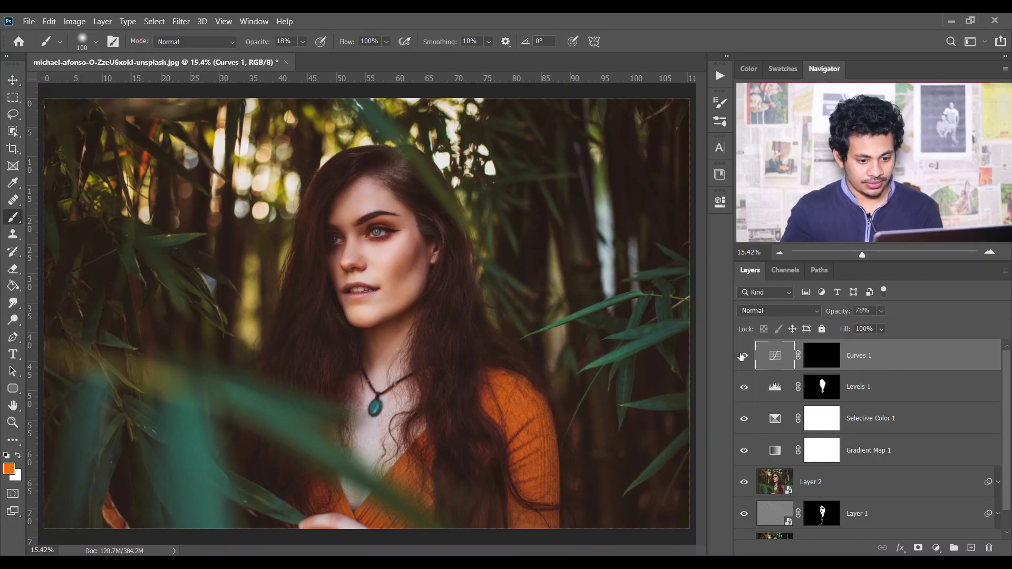
click(743, 357)
click(744, 356)
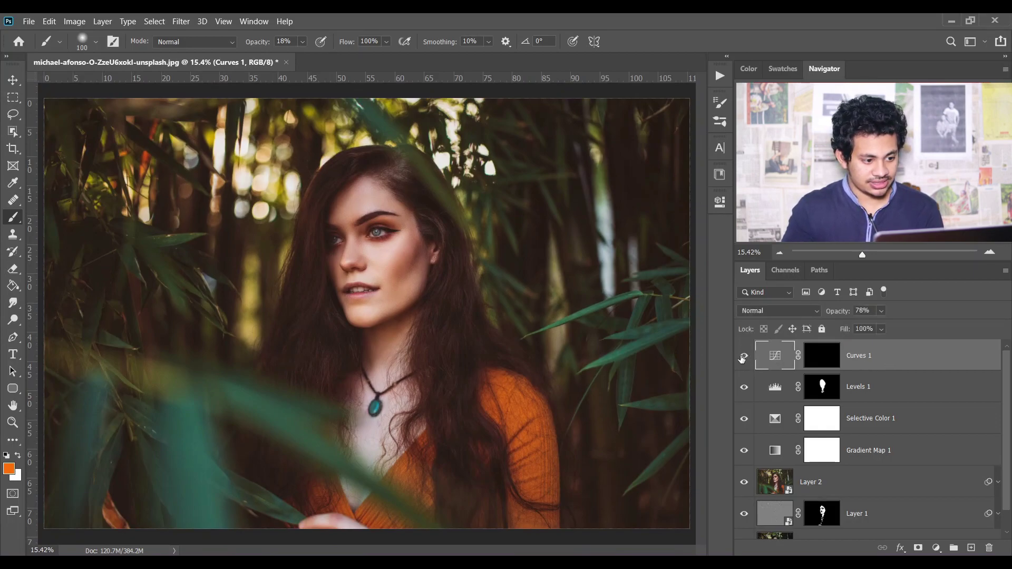
Step: Reduce the Curves layer's opacity to 61% and check the layer's effect on the whole photo
click(881, 311)
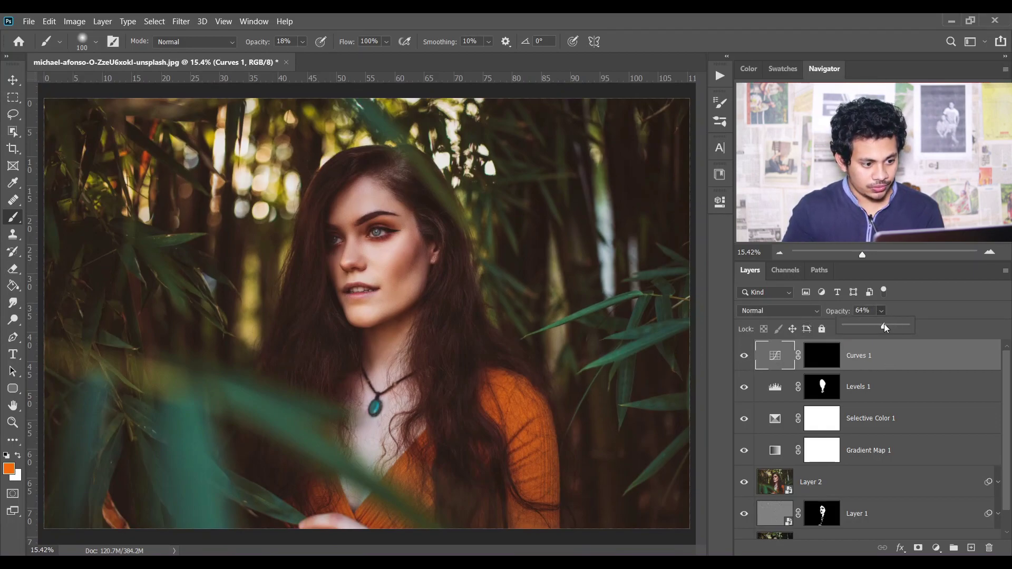
click(880, 354)
click(744, 357)
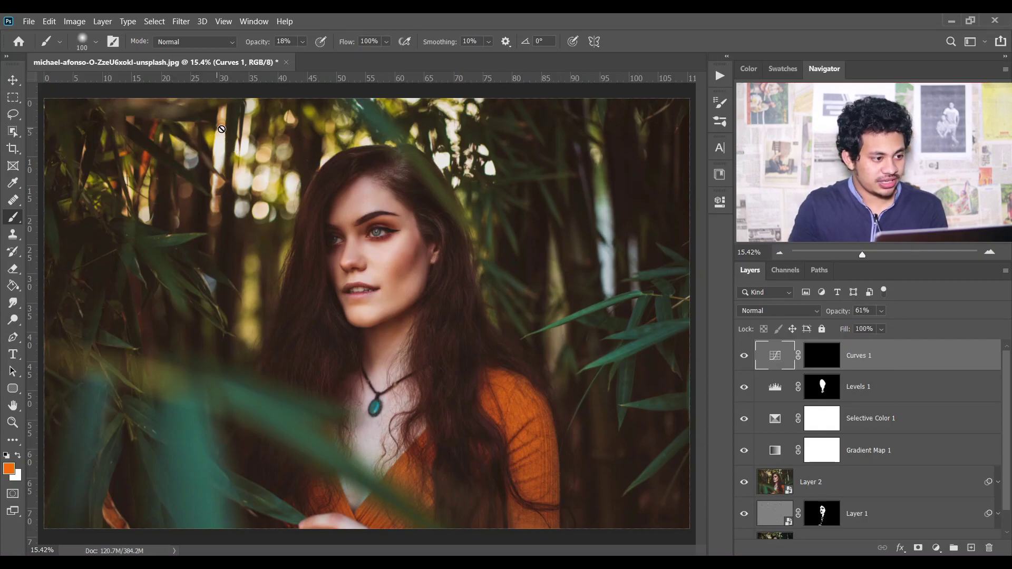
Step: Place the high_quality_lens_flares_in_png_05 image, scaled to about 1228%, with its glow over the bright background highlights beside the woman's head
click(29, 21)
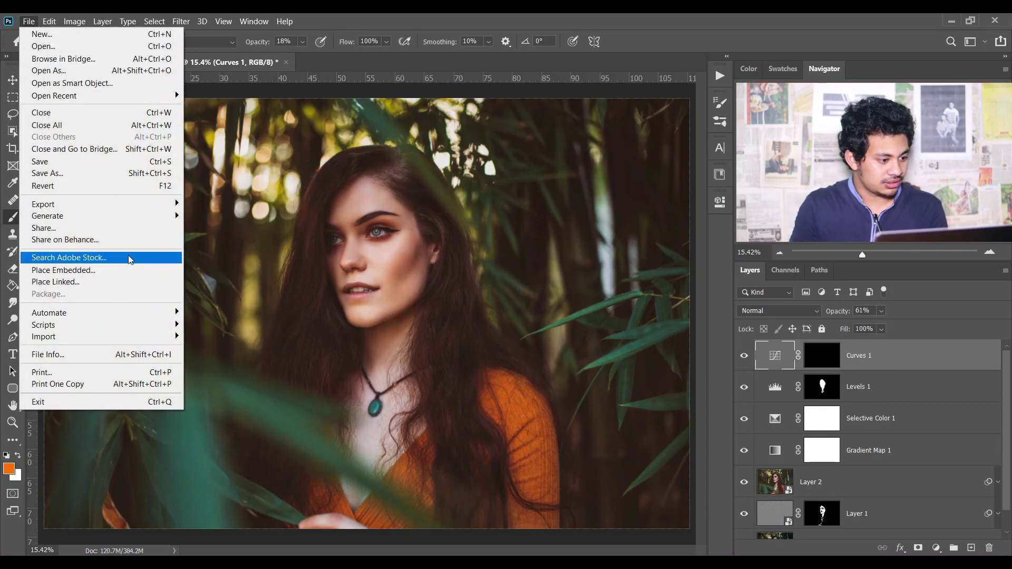
key(Escape)
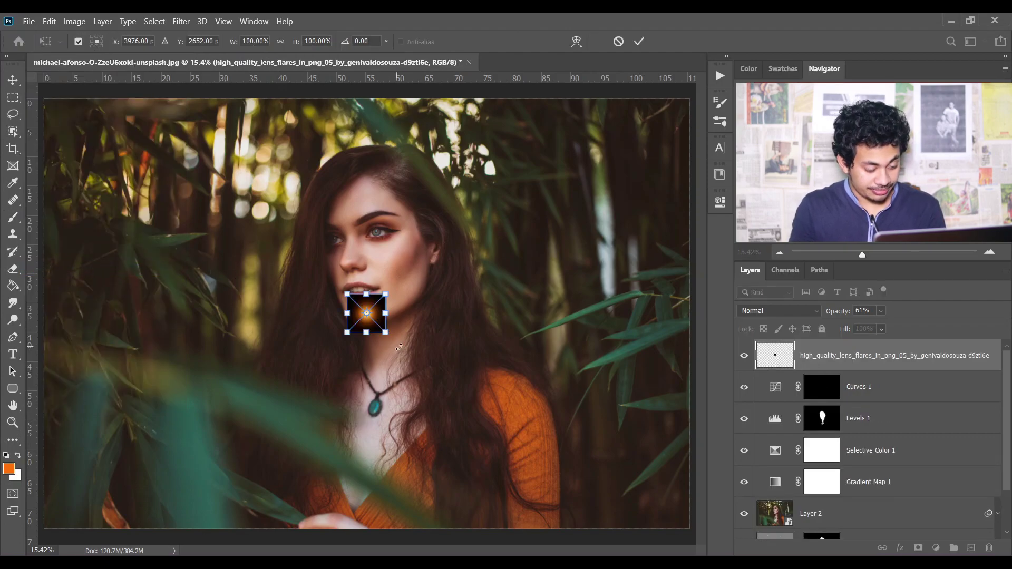
drag(390, 338, 523, 466)
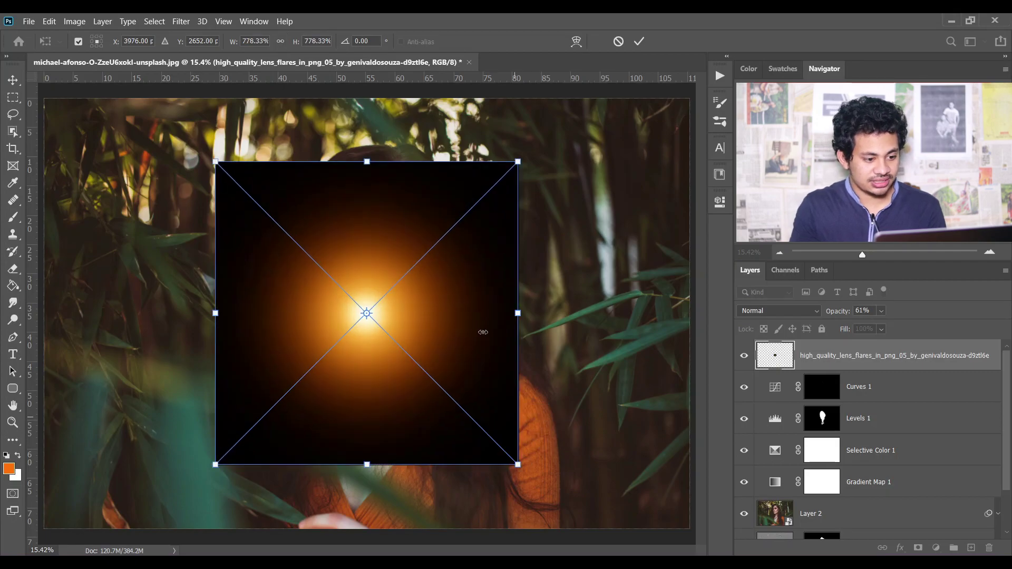
drag(482, 333, 342, 157)
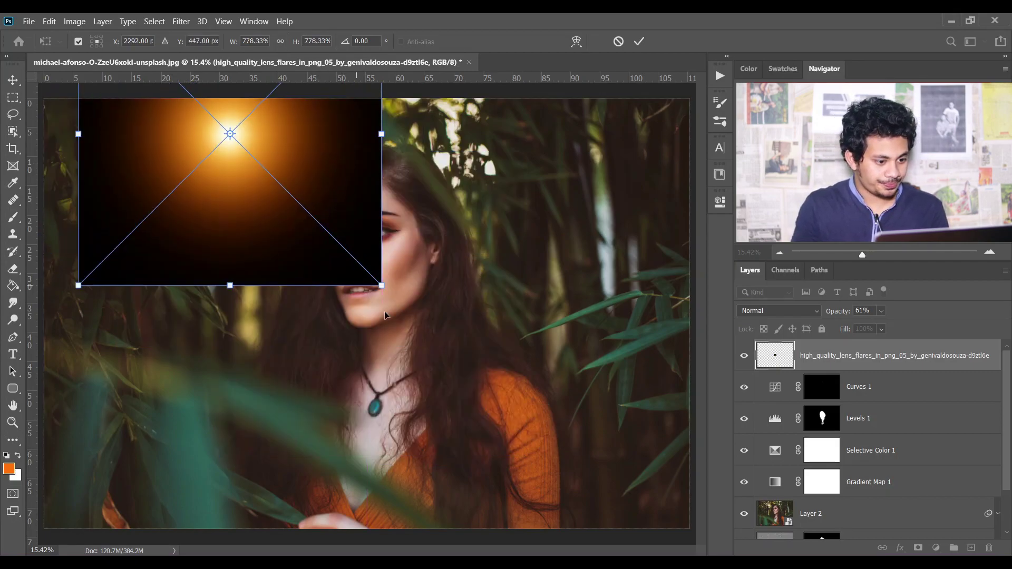
mouse_move(382, 285)
mouse_down()
mouse_move(438, 372)
mouse_move(468, 373)
mouse_up()
drag(409, 224, 406, 247)
key(b)
key(Return)
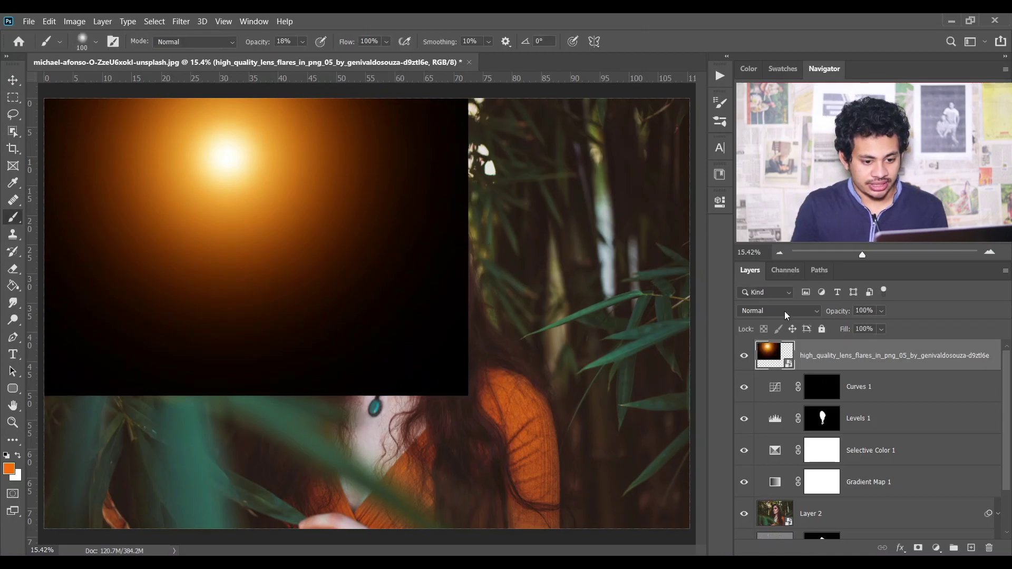
Step: Blend the lens flare layer with Screen and enlarge it to about 1815%, centering its glow on the photo's upper edge beside the head
click(778, 311)
click(775, 335)
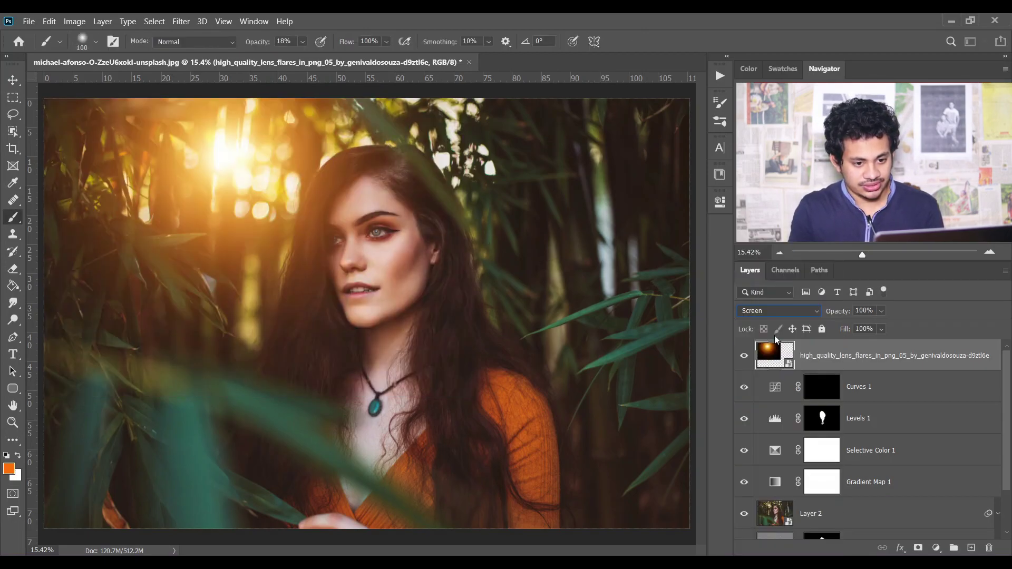
key(ctrl+minus)
key(ctrl+minus)
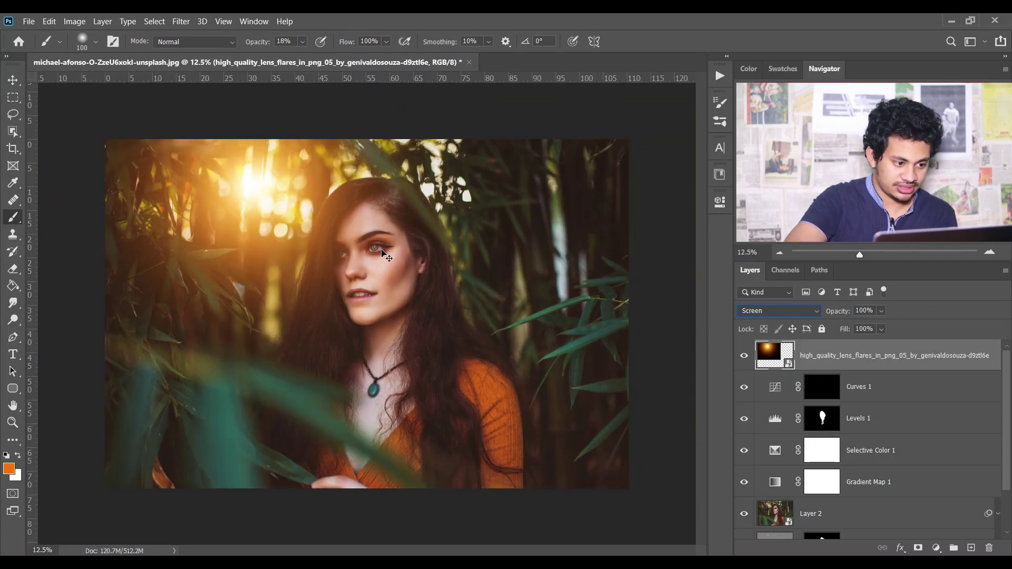
key(ctrl+t)
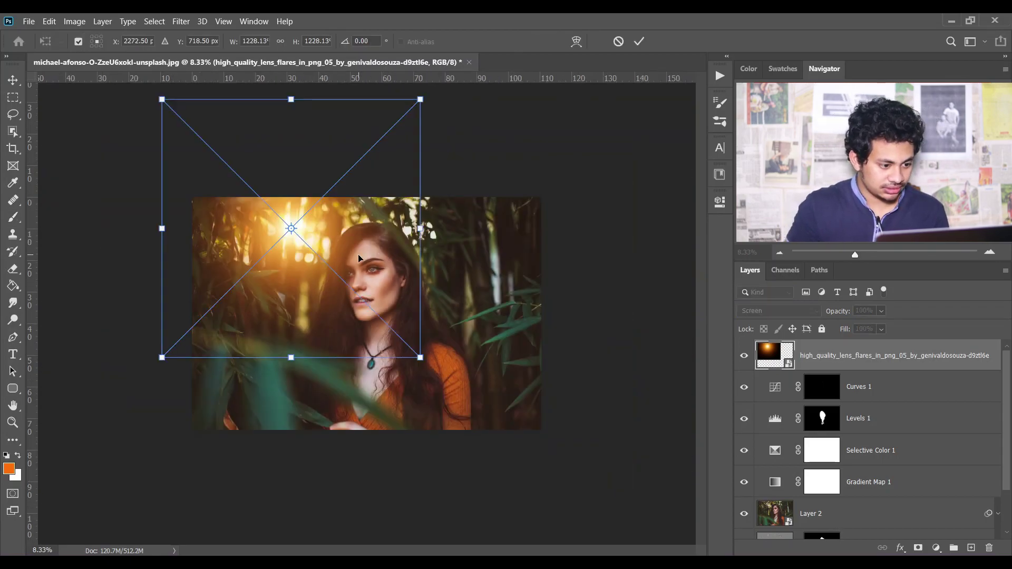
drag(370, 285, 379, 275)
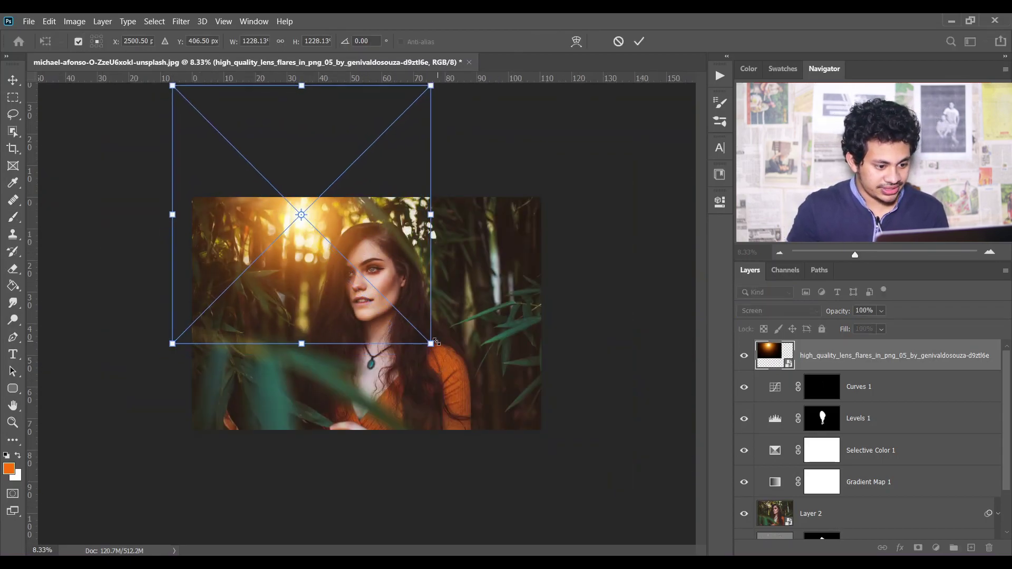
drag(430, 343, 470, 384)
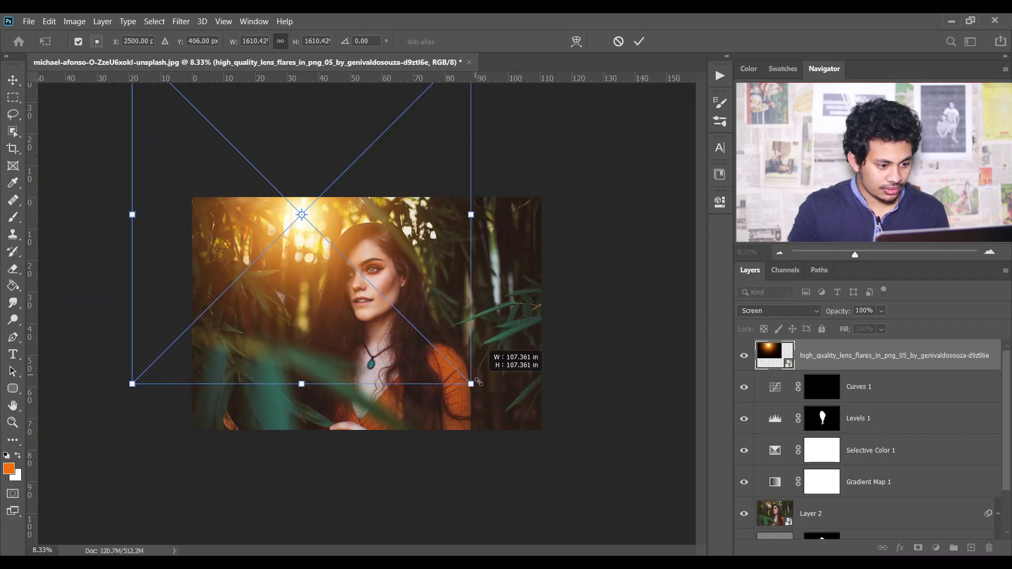
drag(438, 315, 444, 300)
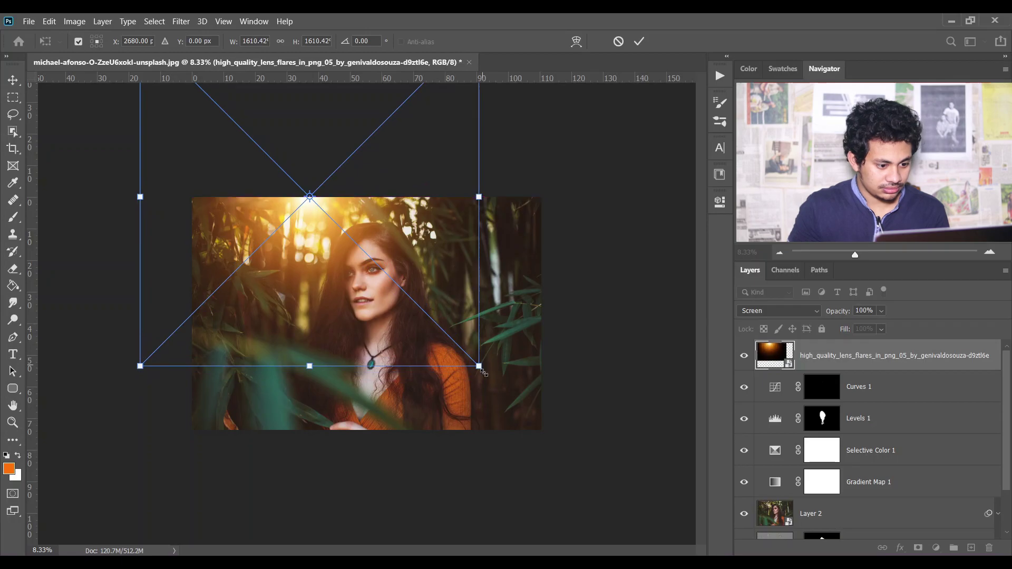
drag(483, 371, 508, 391)
key(Return)
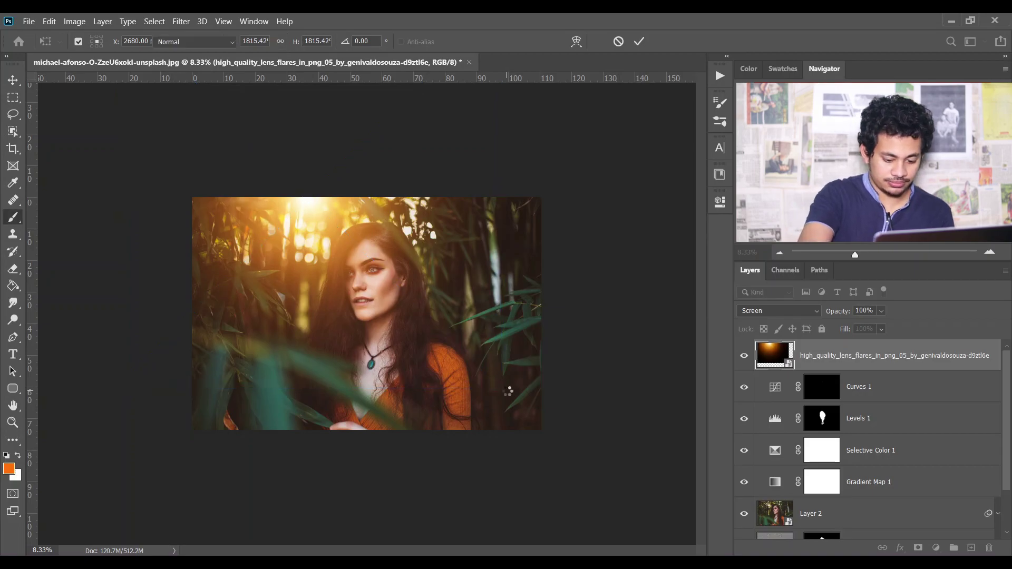
Step: Reduce the lens flare layer's opacity to 97%
key(ctrl+plus)
key(ctrl+plus)
key(ctrl+minus)
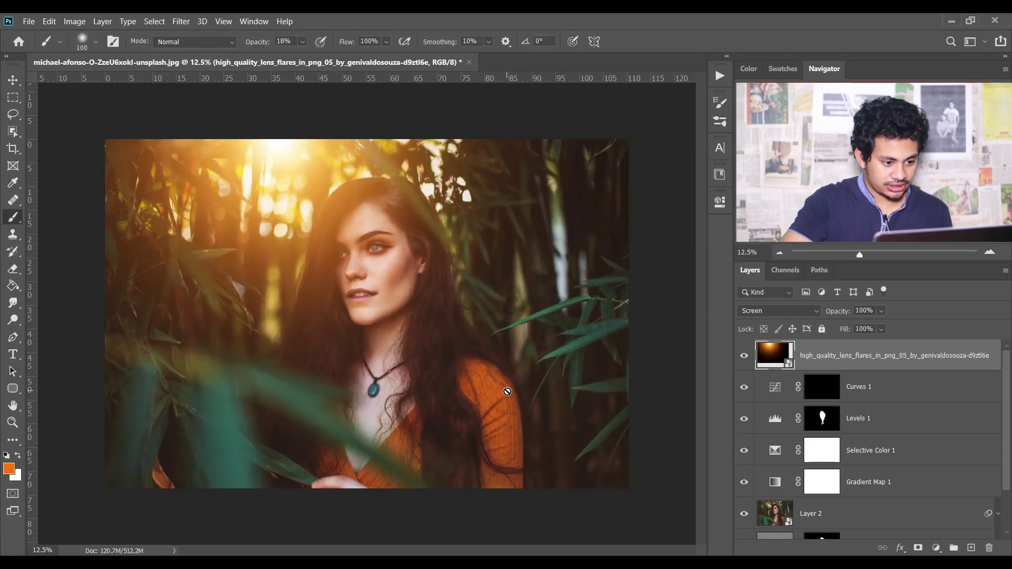
click(881, 311)
drag(898, 328, 895, 328)
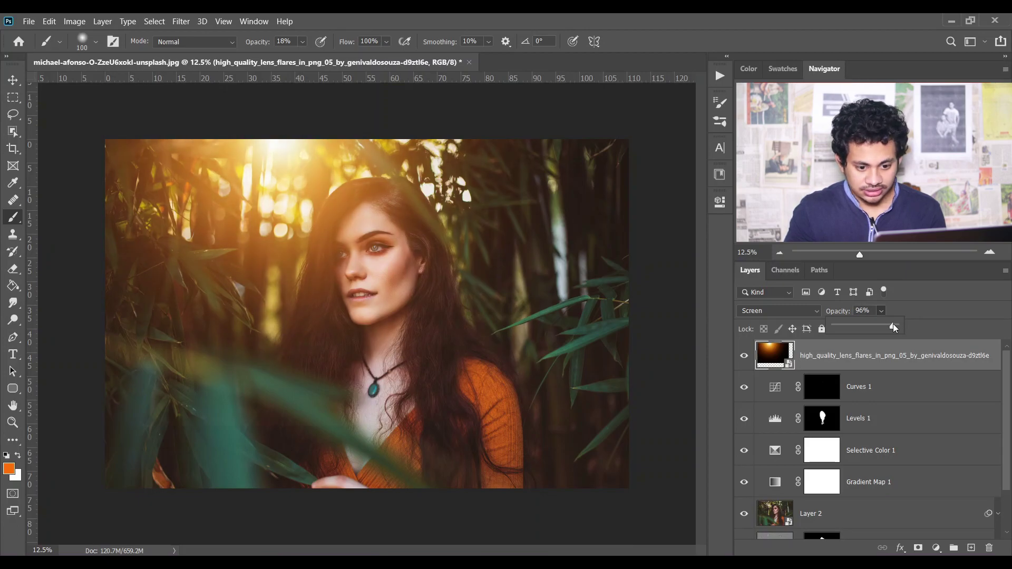
click(866, 351)
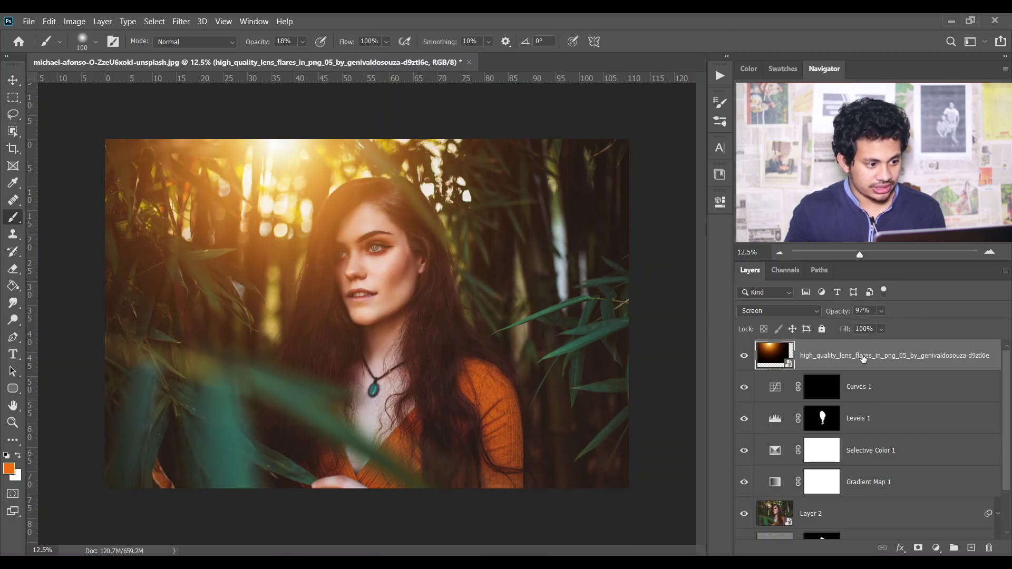
Step: Compare the photo with and without the lens flare layer
click(744, 362)
click(744, 362)
click(743, 362)
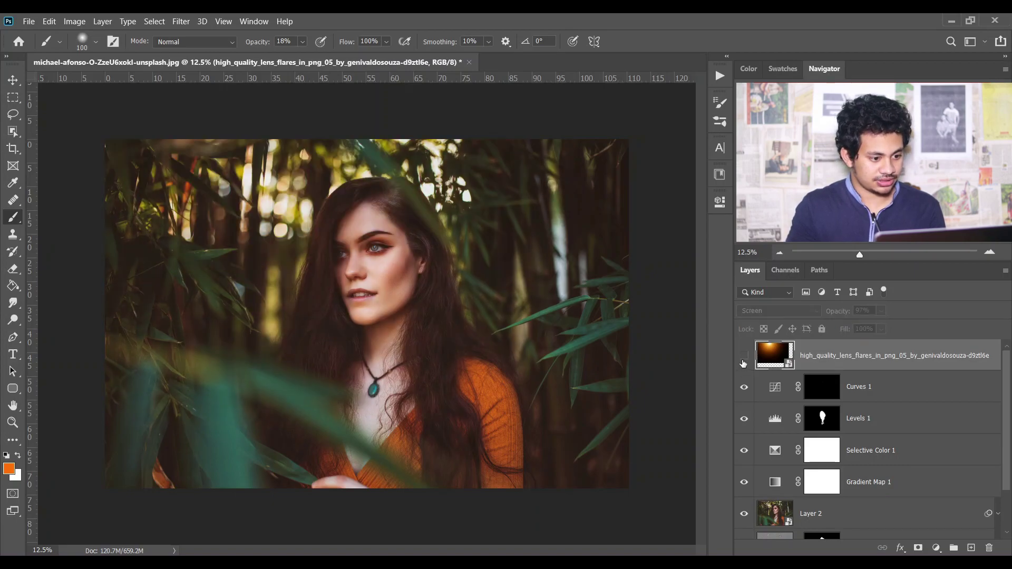
click(743, 362)
click(744, 361)
click(743, 361)
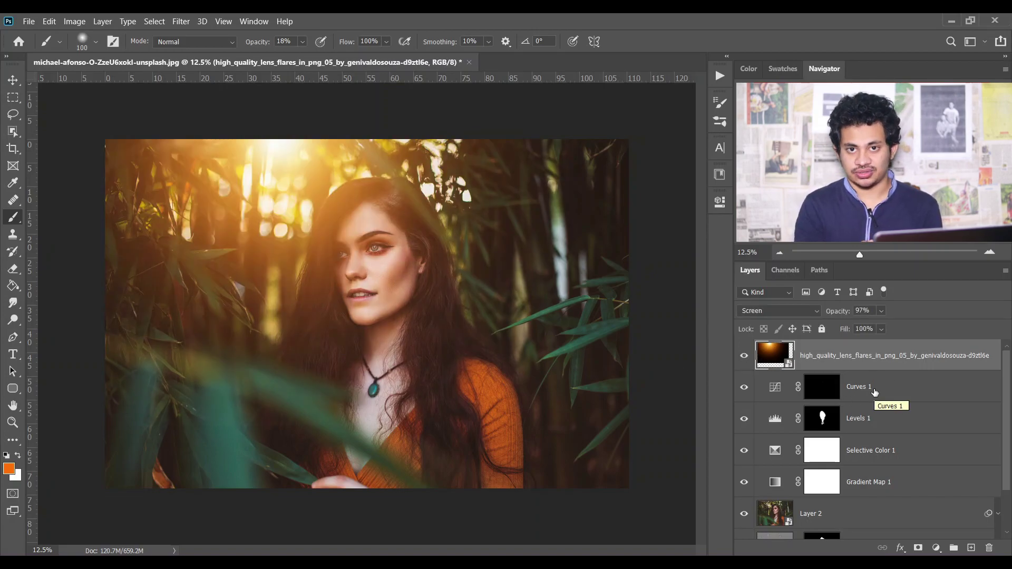
Step: Group all layers above the Background layer
scroll(875, 400, down, 2)
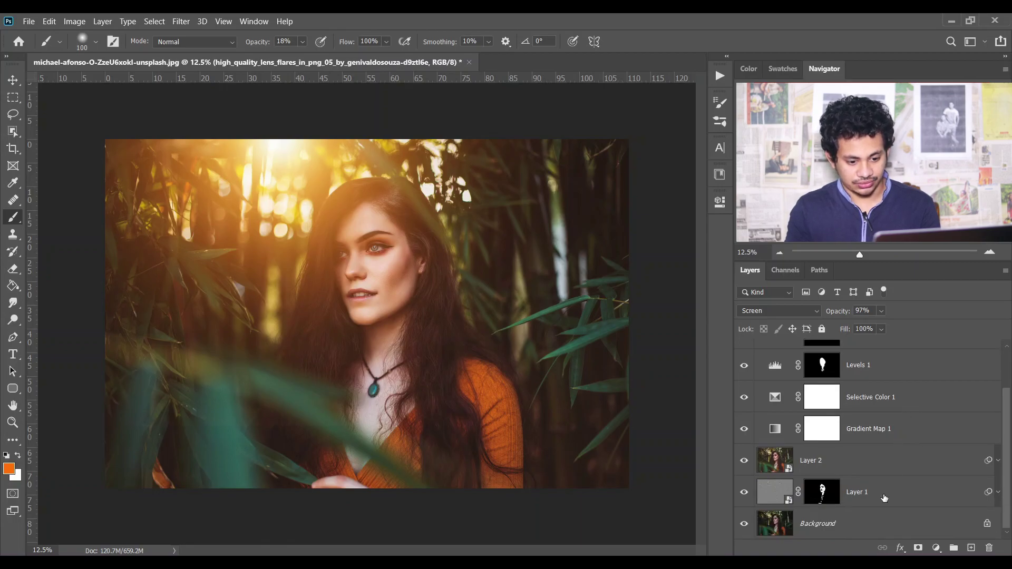
scroll(917, 448, up, 2)
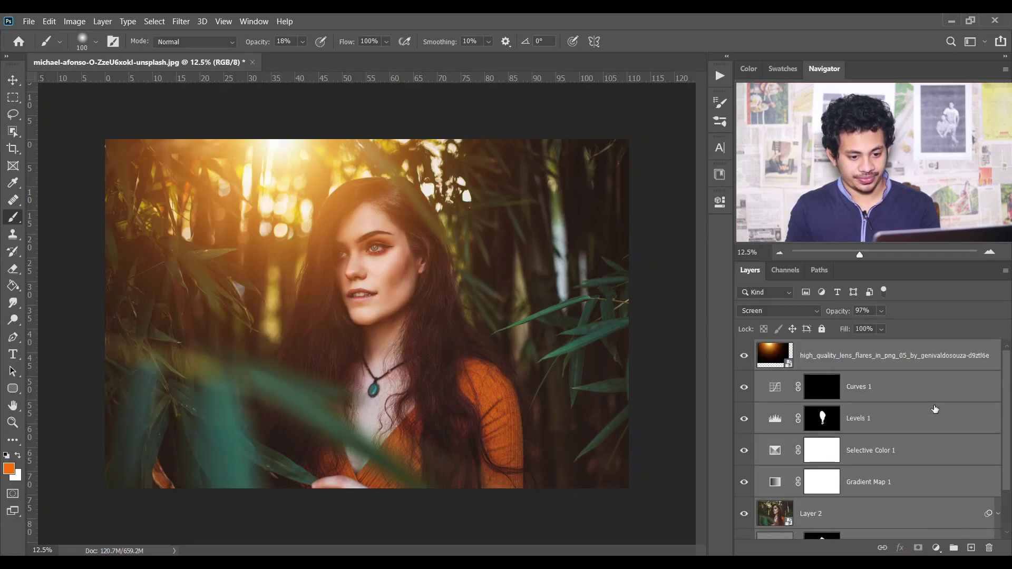
key(ctrl+g)
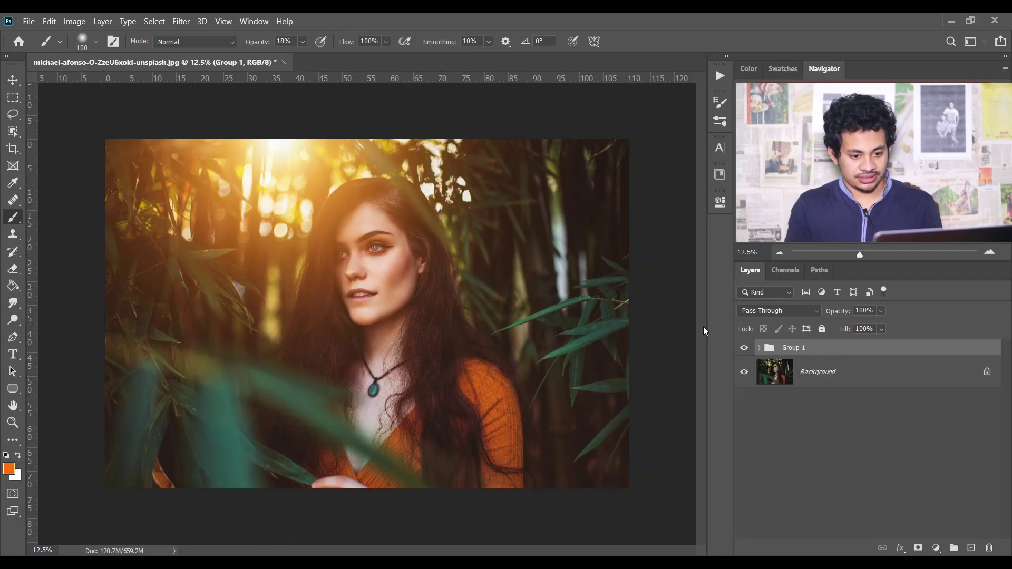
Step: Compare the finished edit with the original photo by toggling the visibility of the layer group
click(743, 348)
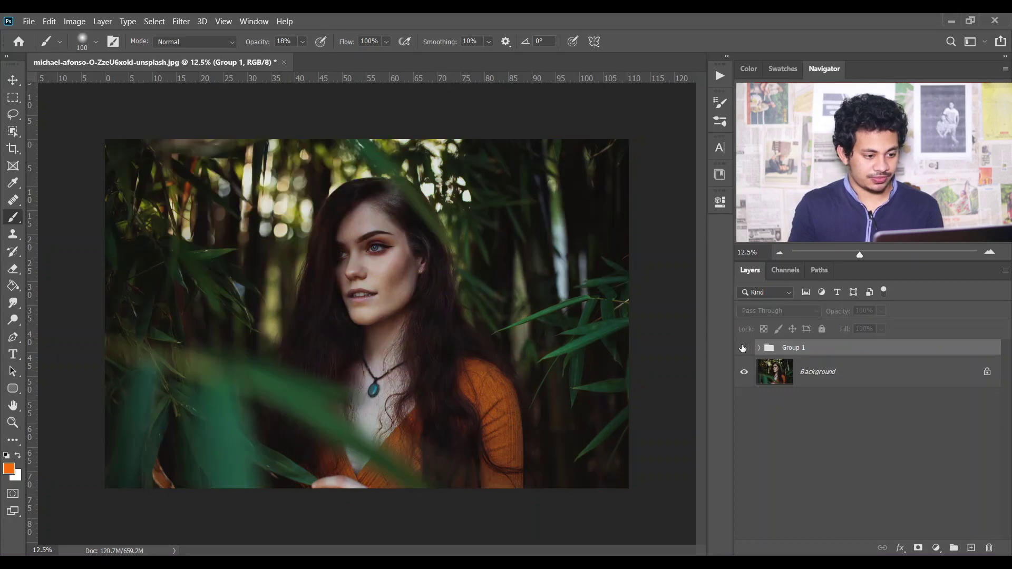
click(743, 348)
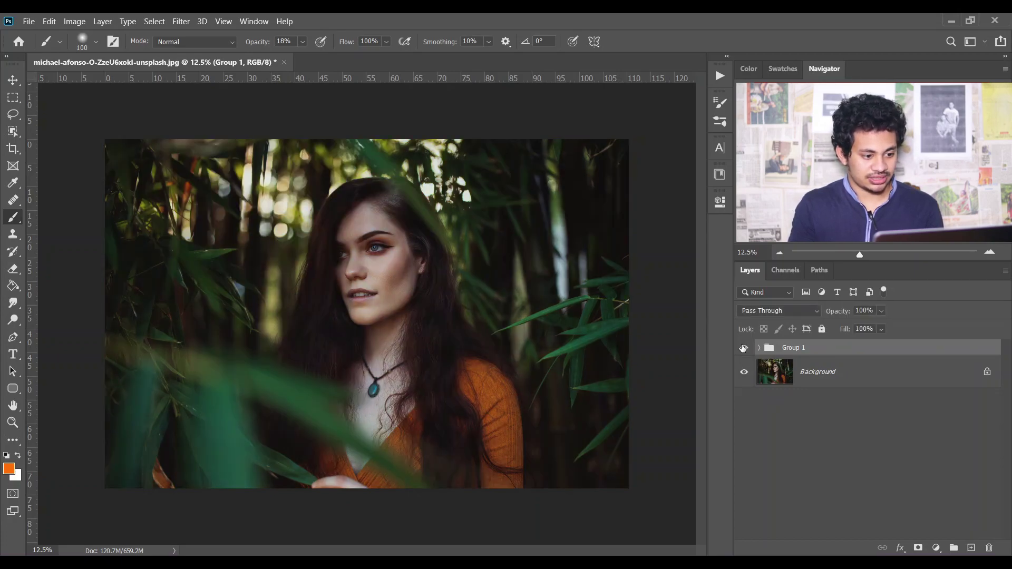
click(743, 348)
click(743, 348)
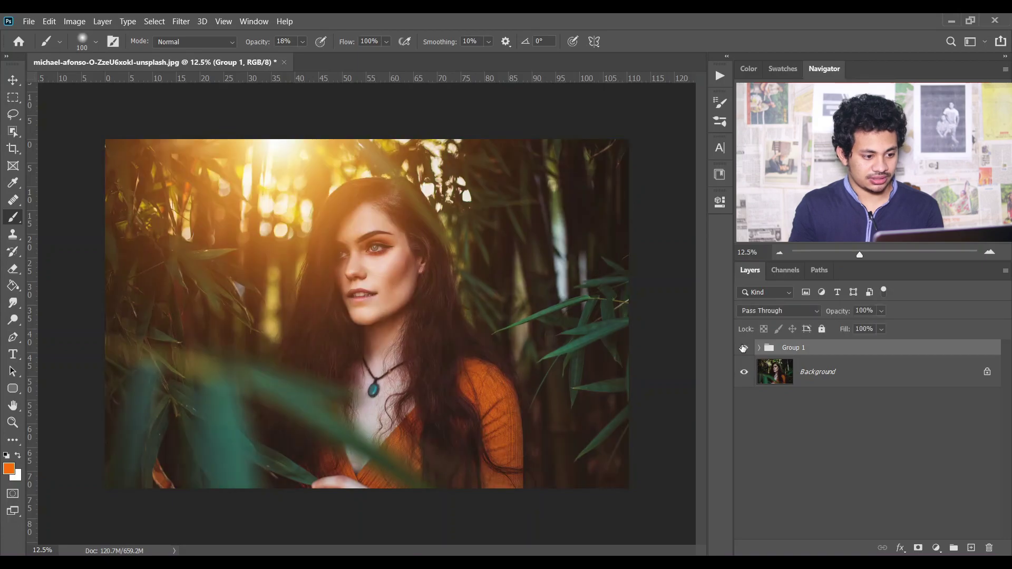